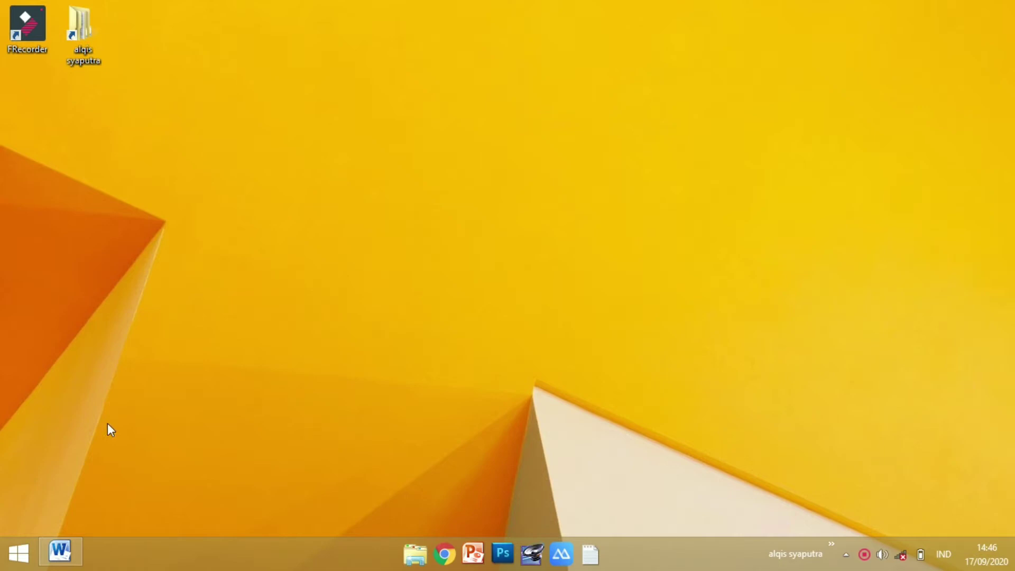
- Bring the blank Document1 Word window to the front from the taskbar
click(60, 552)
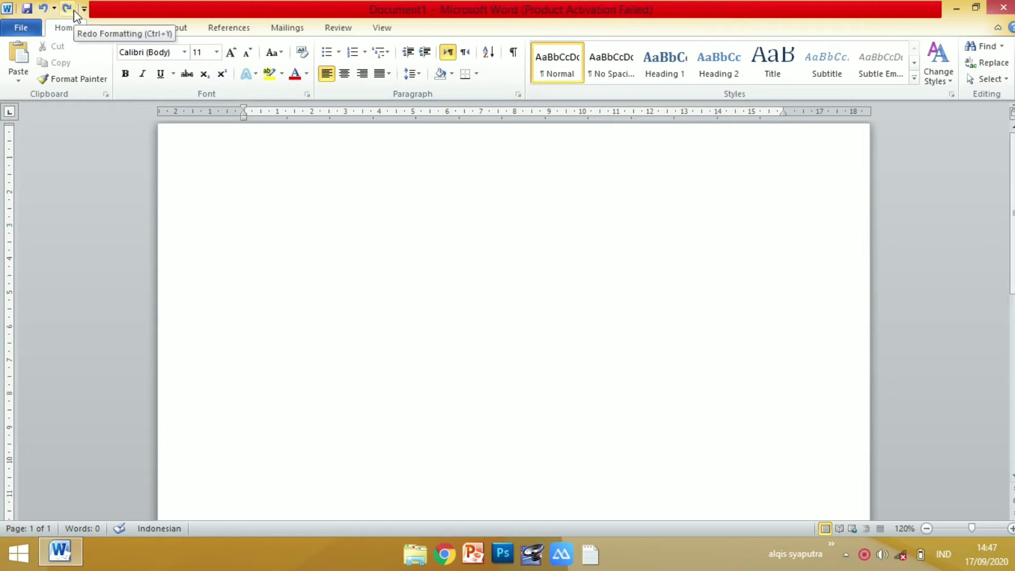
- Type the first name on the empty page, undoing and redoing it to restore a capitalised first letter
click(254, 156)
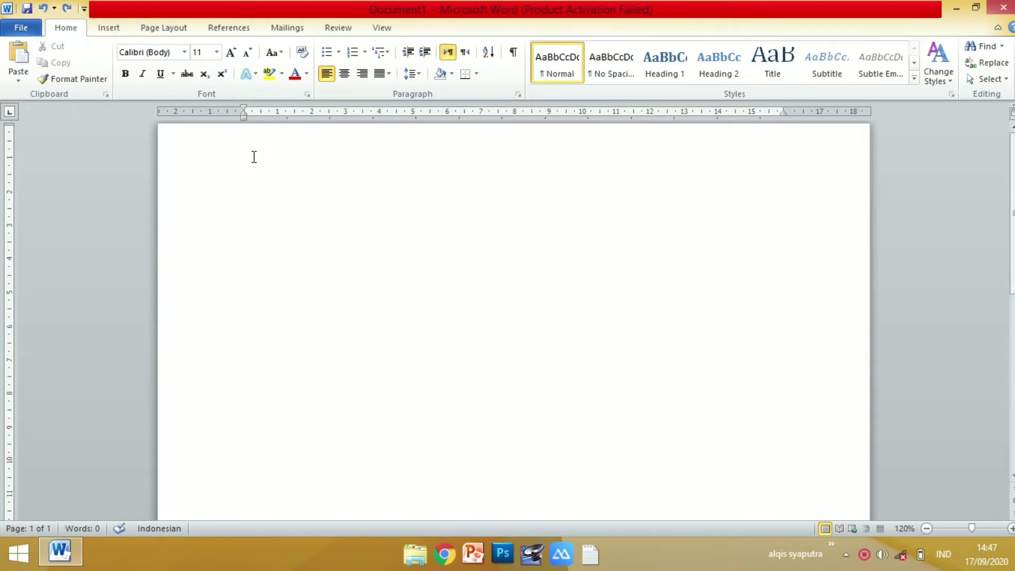
text(alkis)
click(43, 8)
click(68, 8)
click(42, 8)
click(67, 9)
click(67, 9)
- Add the surname, undo back to an empty page, then redo the full two-word name
text(saput)
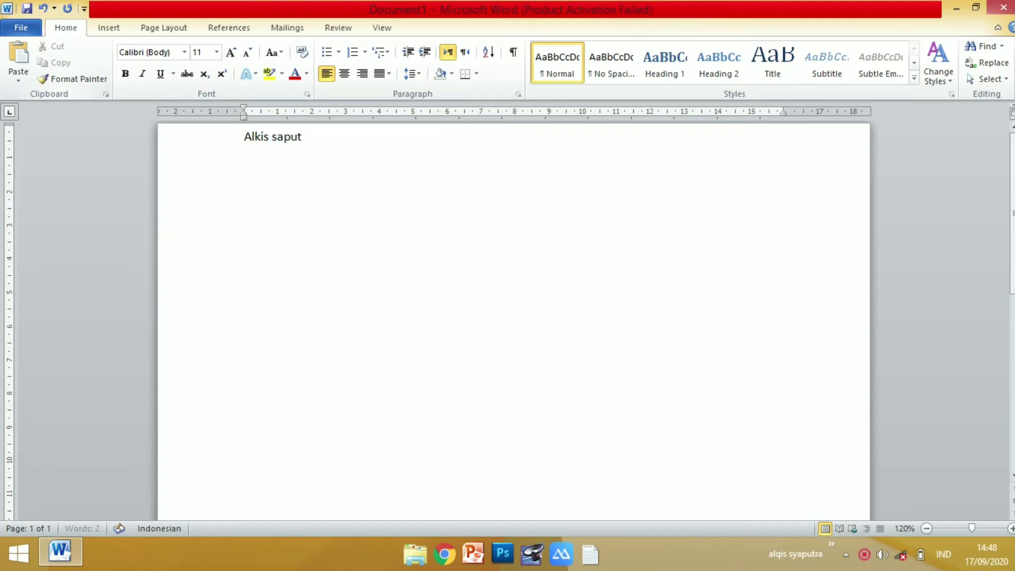
text(ra)
click(44, 9)
click(44, 10)
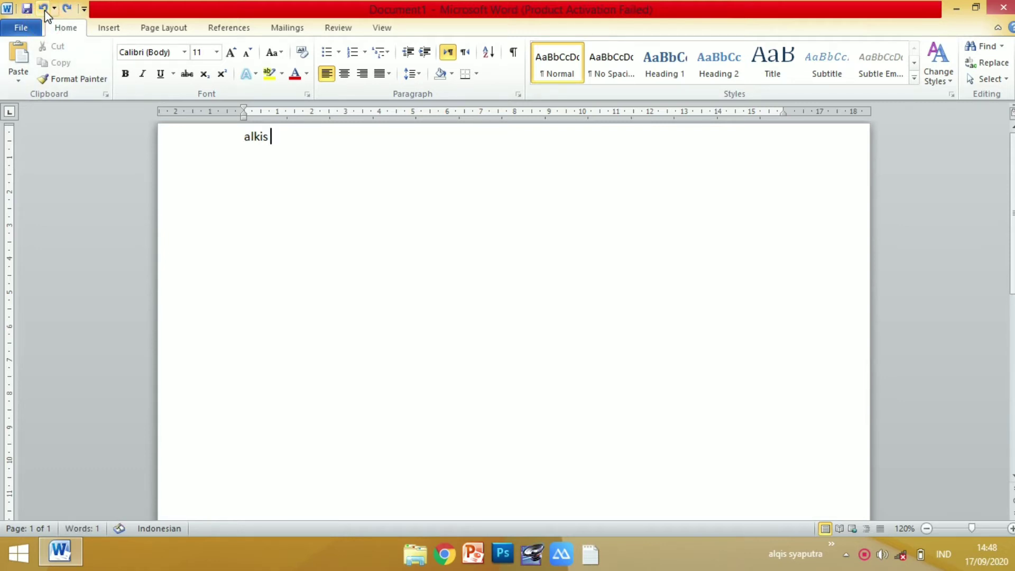
click(44, 10)
click(44, 10)
click(67, 9)
click(67, 9)
click(67, 9)
click(67, 9)
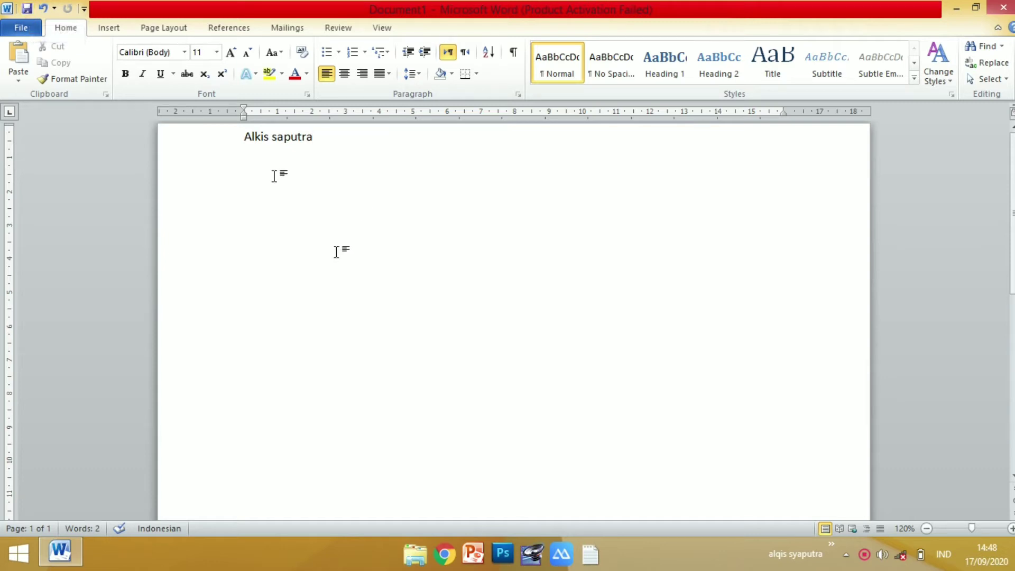
click(32, 12)
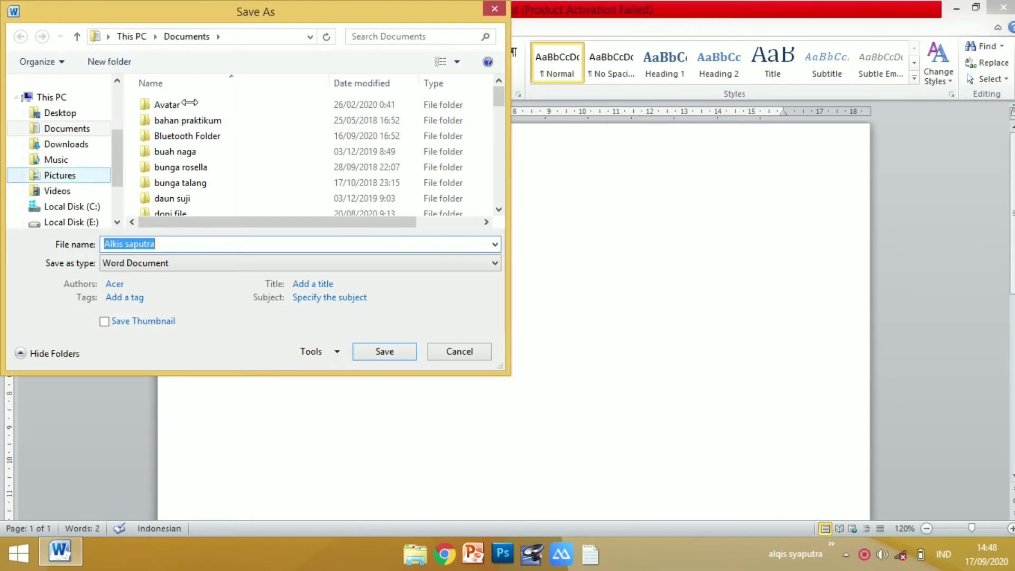
click(502, 9)
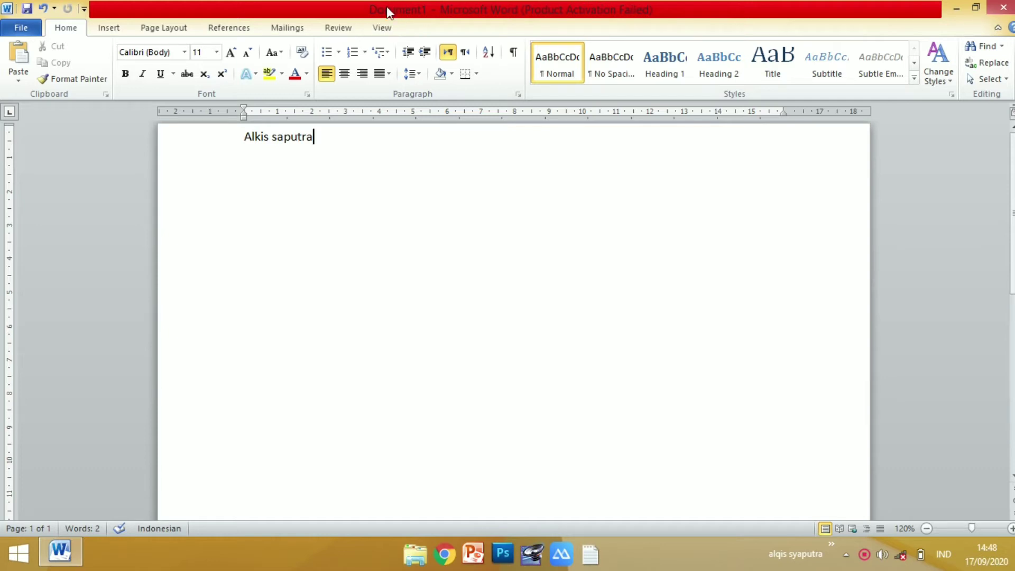
click(6, 32)
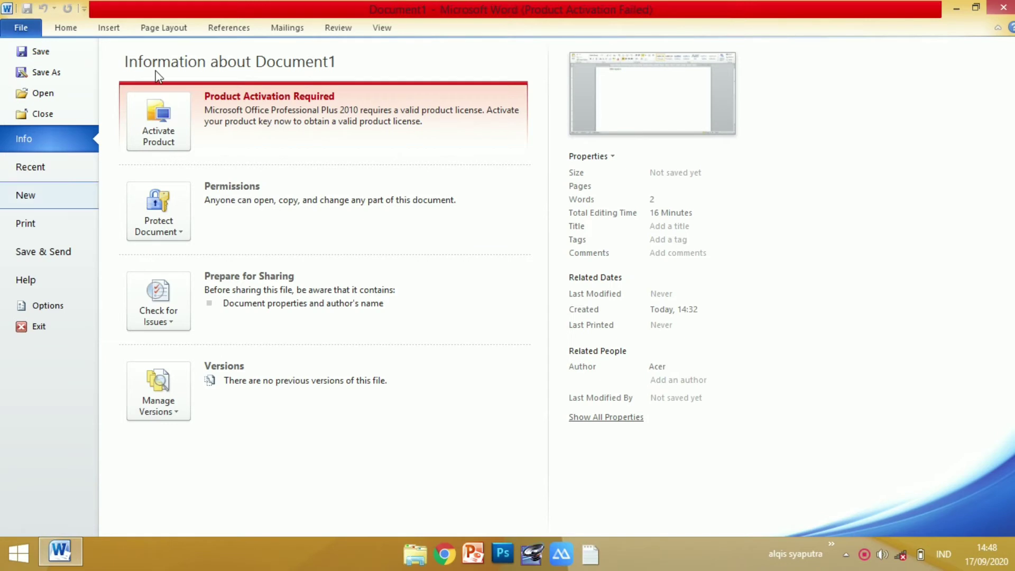
click(15, 25)
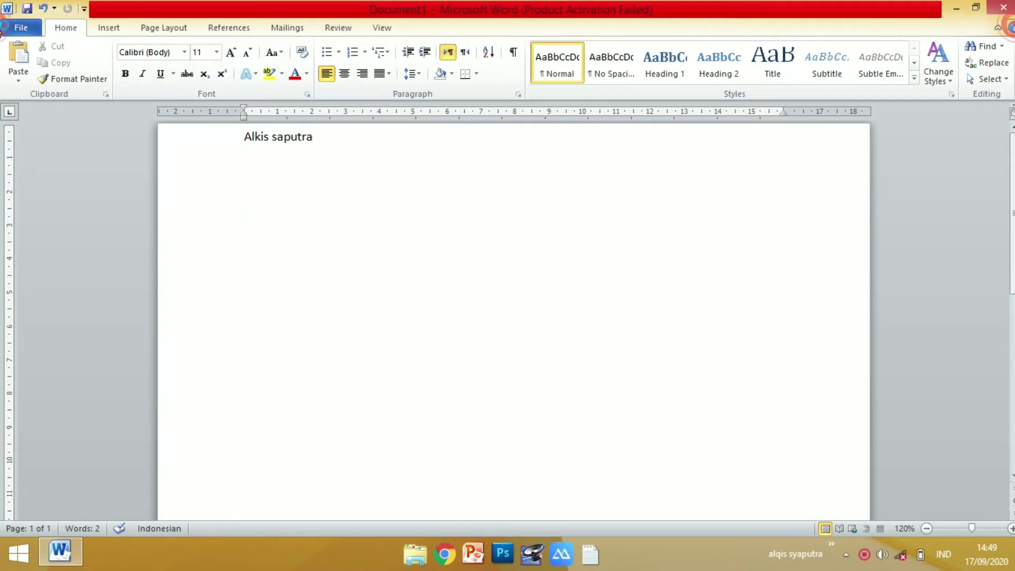
click(1009, 28)
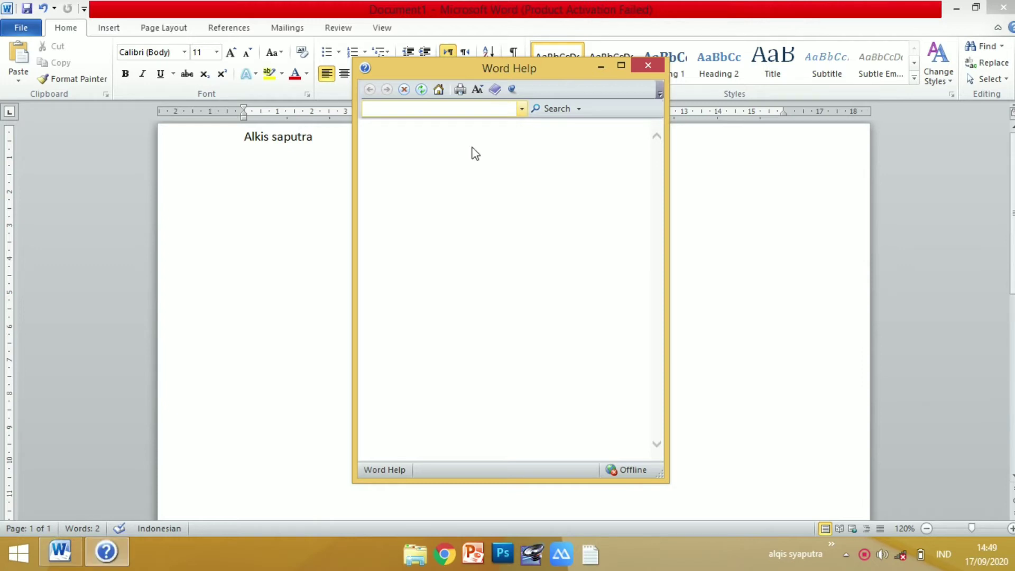
click(647, 65)
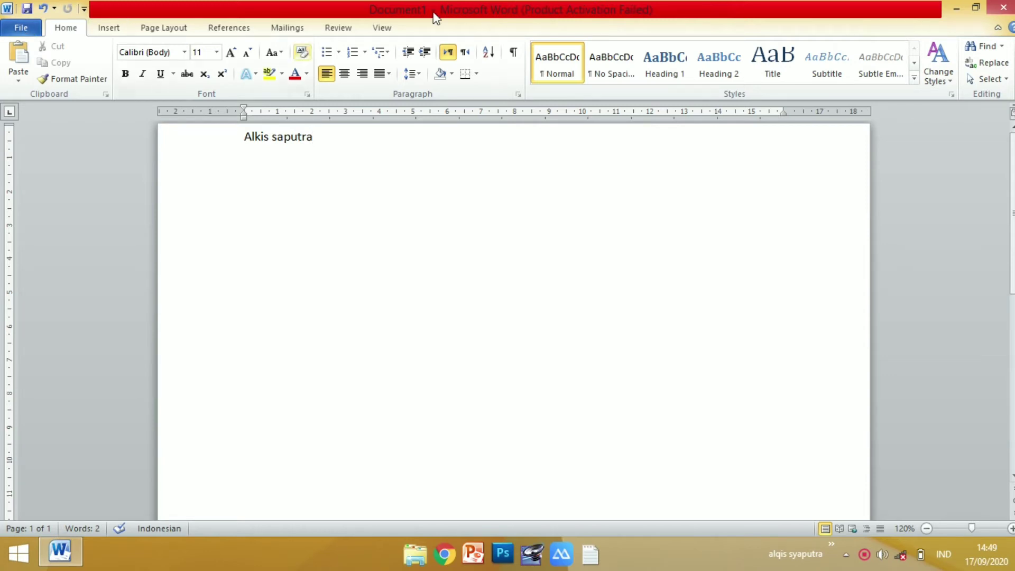
click(36, 32)
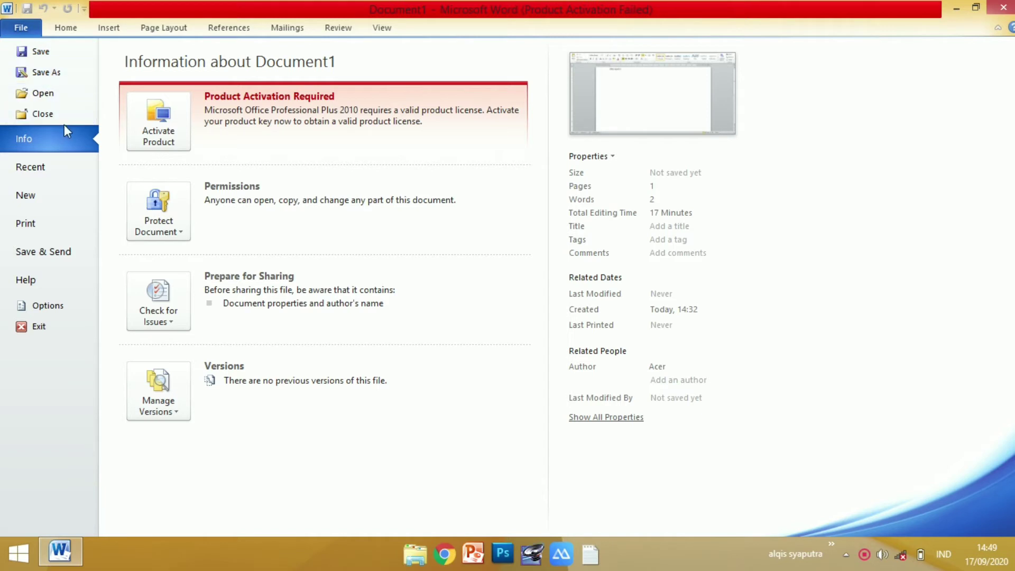
click(46, 168)
click(41, 194)
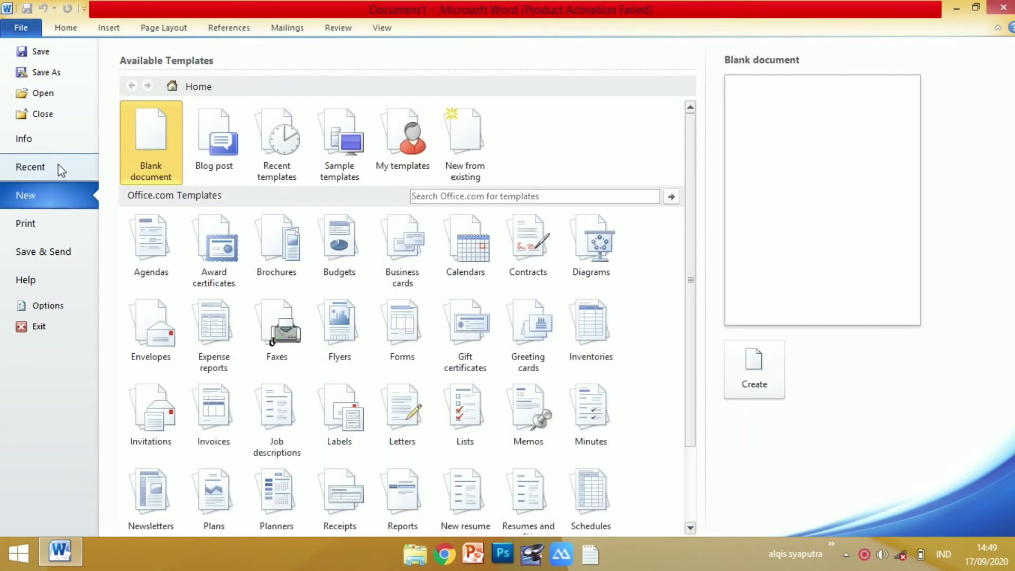
click(55, 168)
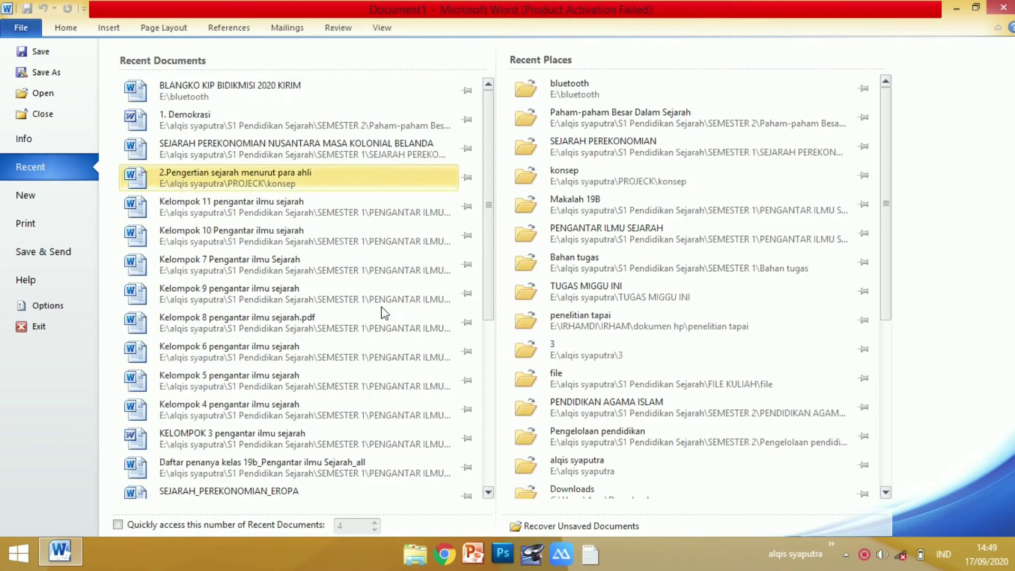
click(80, 200)
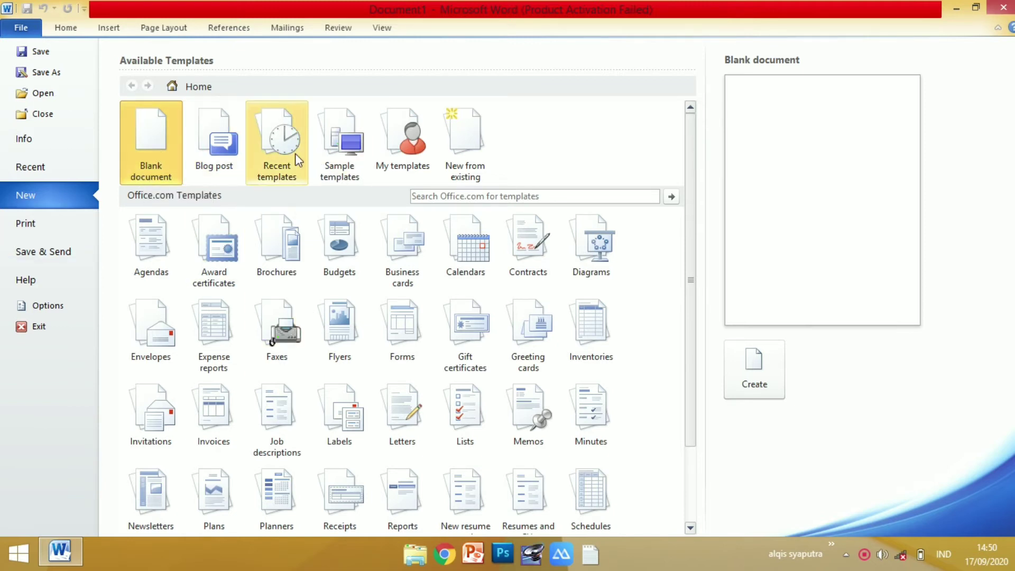
click(27, 228)
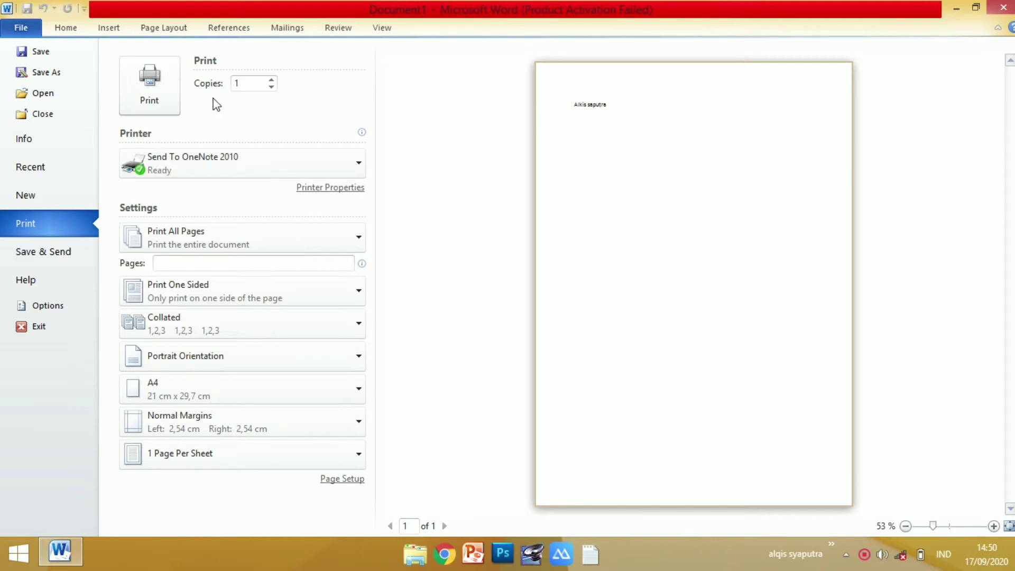
click(186, 156)
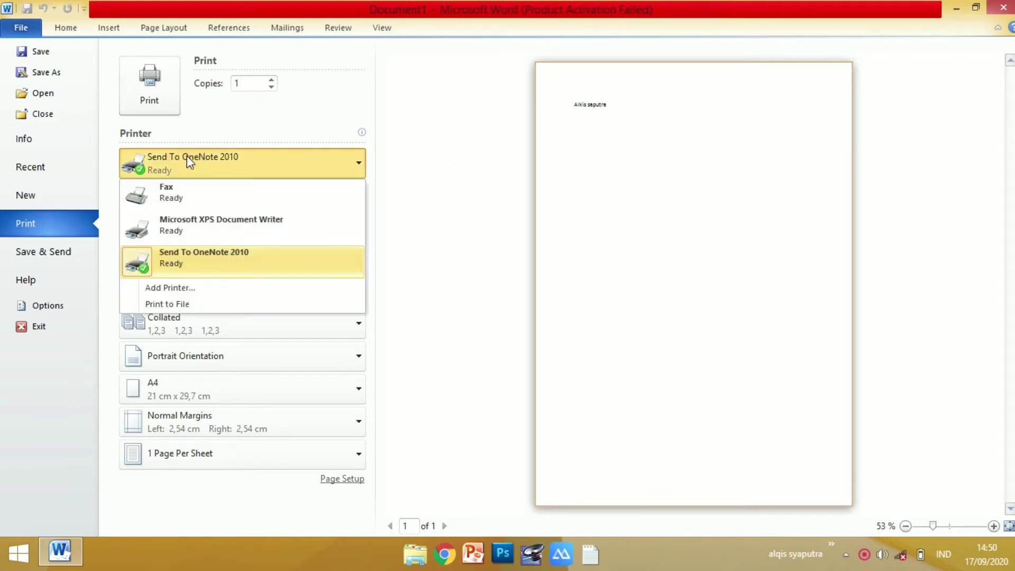
click(460, 259)
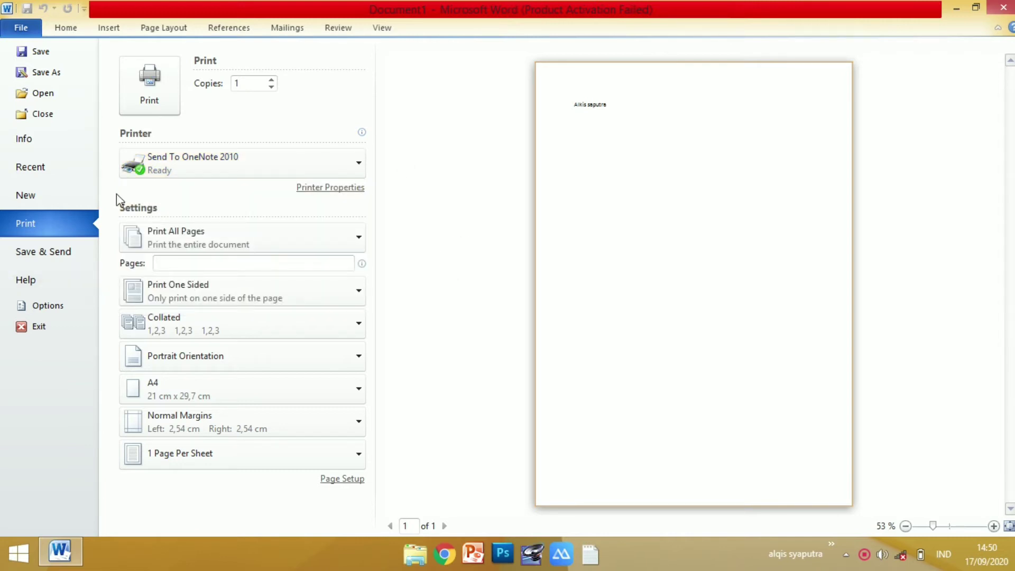
click(63, 255)
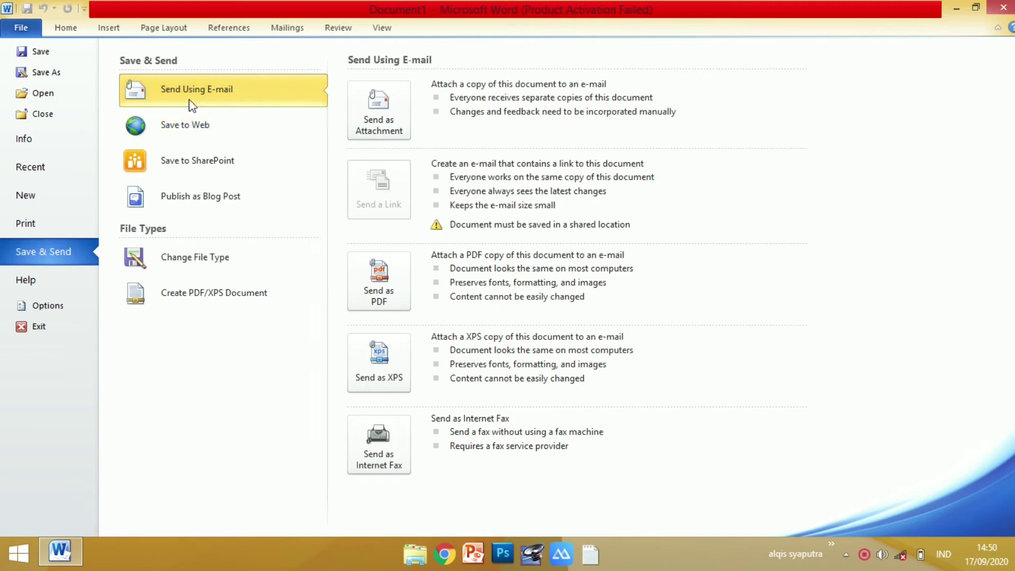
click(45, 280)
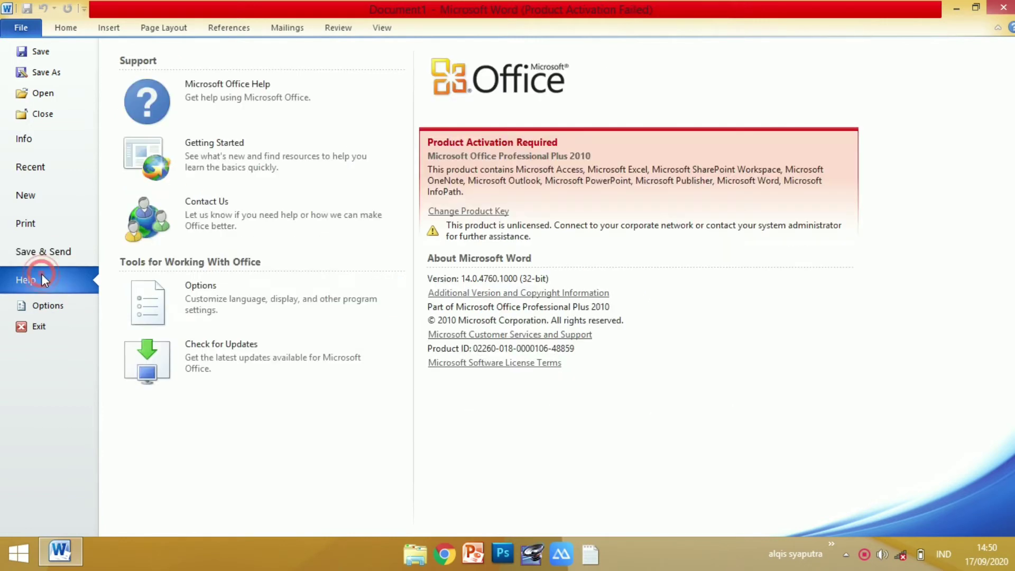
click(24, 327)
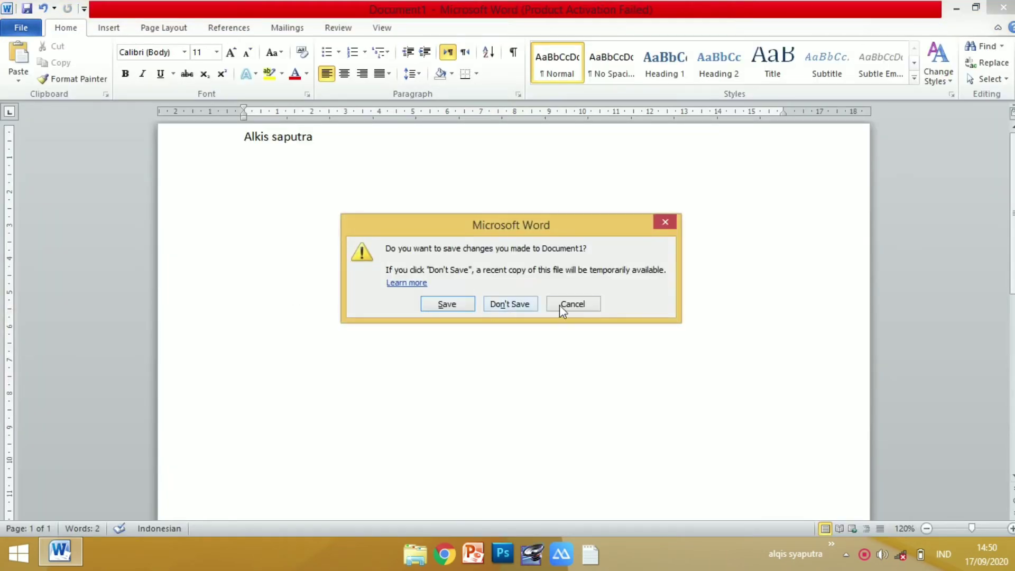
click(576, 304)
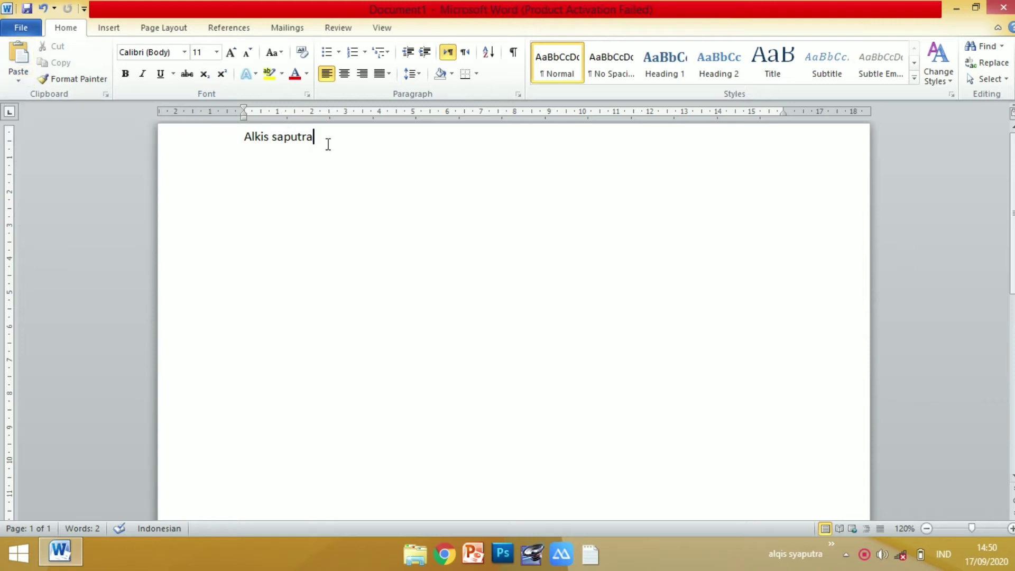
- Select the name line and copy it
drag(326, 140, 222, 139)
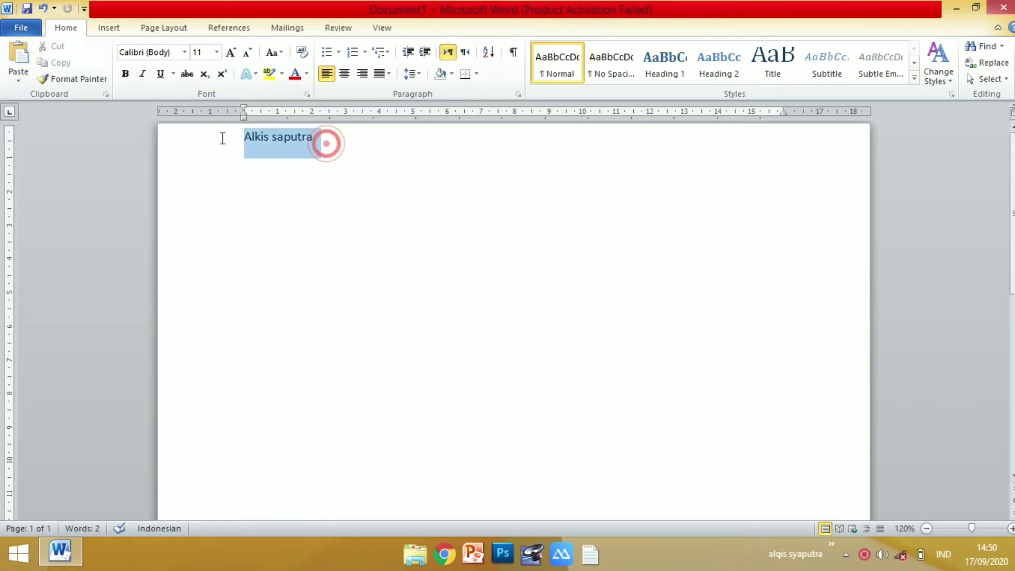
right_click(277, 141)
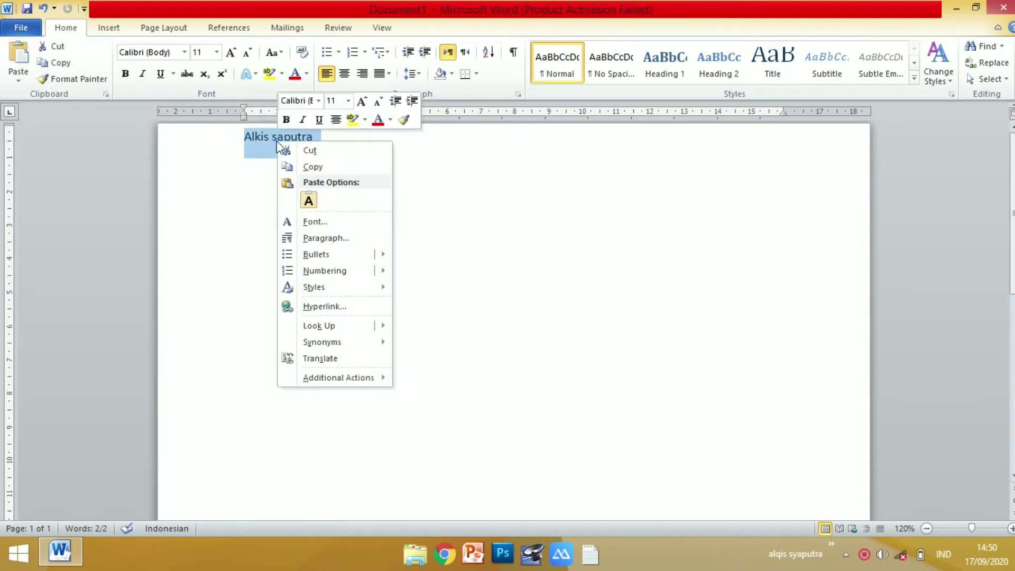
click(292, 161)
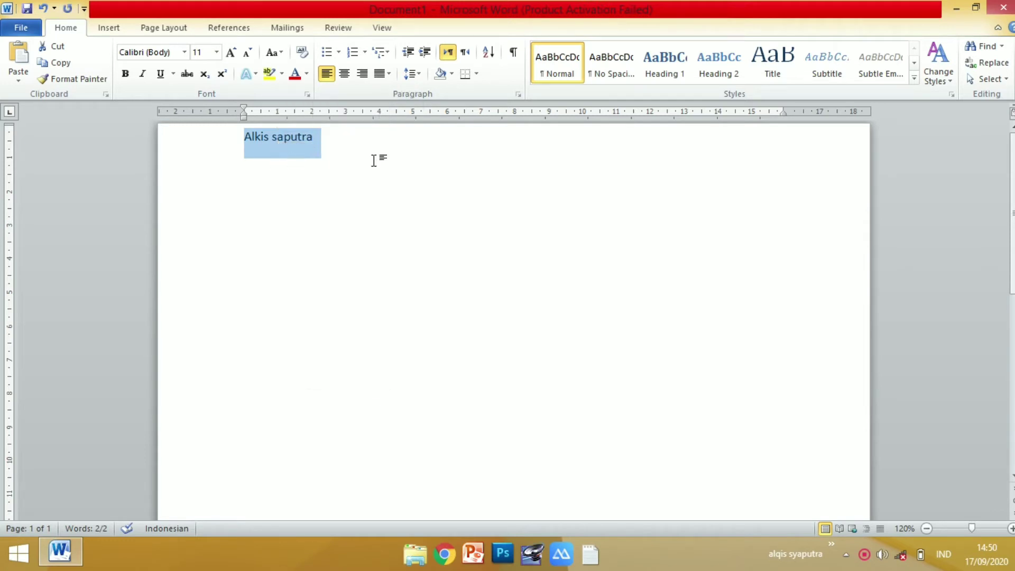
click(376, 158)
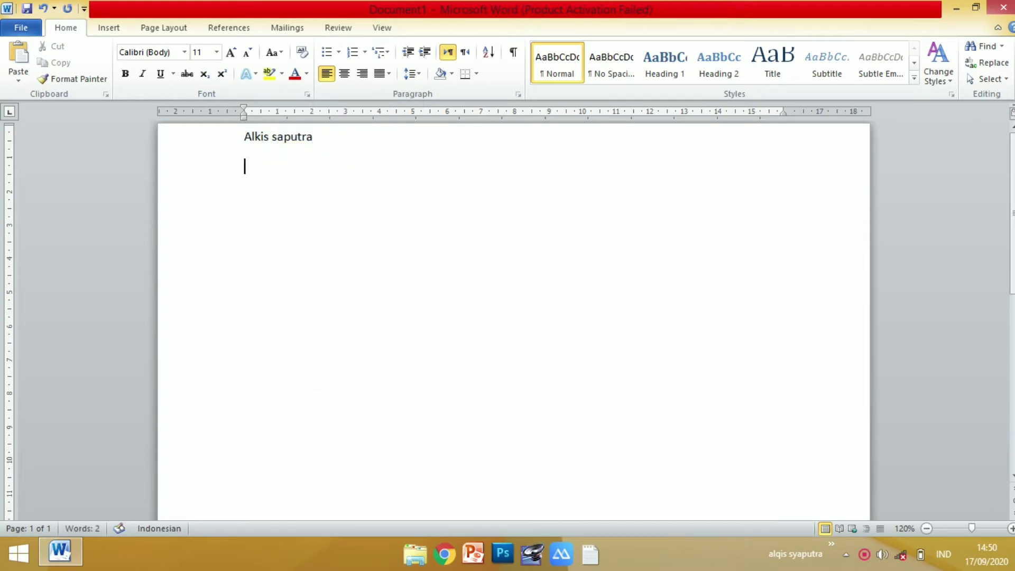
- Paste the copied name onto the second and third lines
right_click(258, 177)
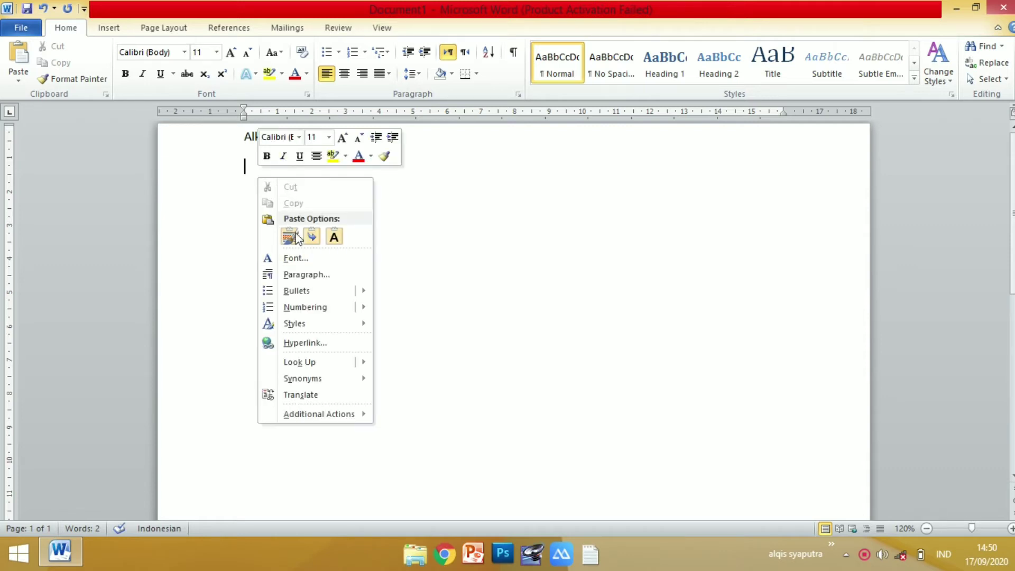
click(334, 237)
click(290, 236)
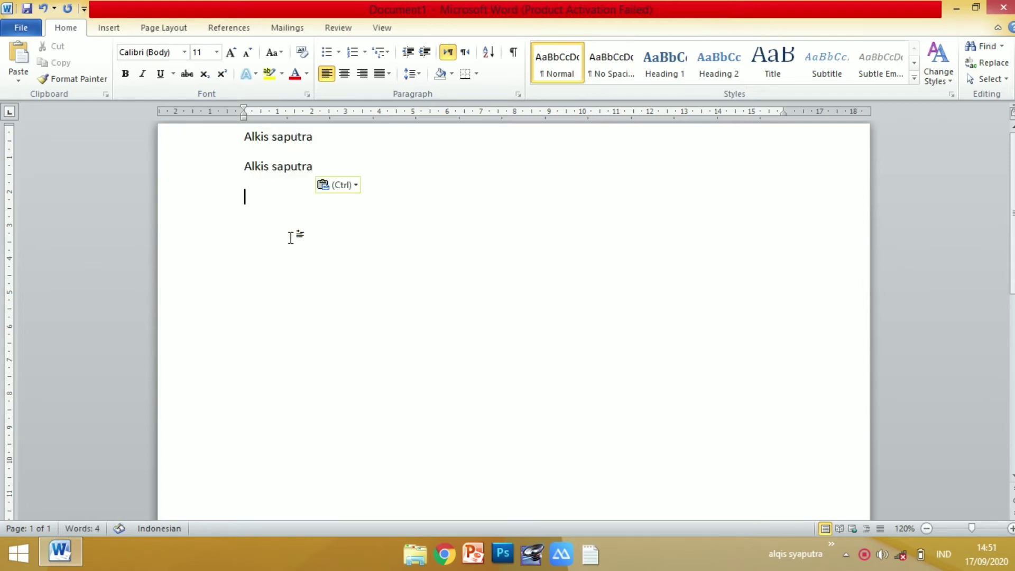
click(360, 257)
right_click(360, 258)
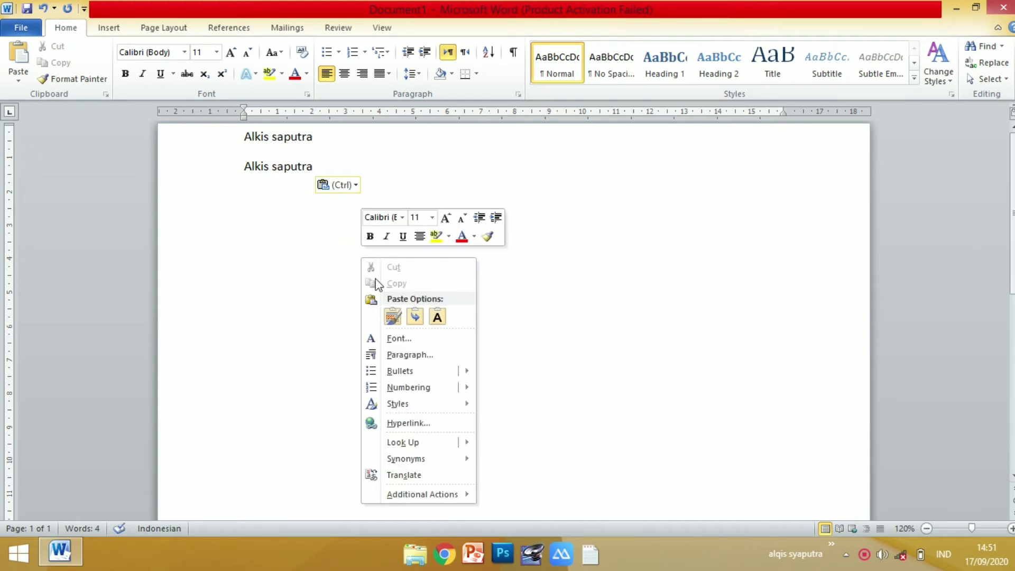
click(392, 317)
click(279, 250)
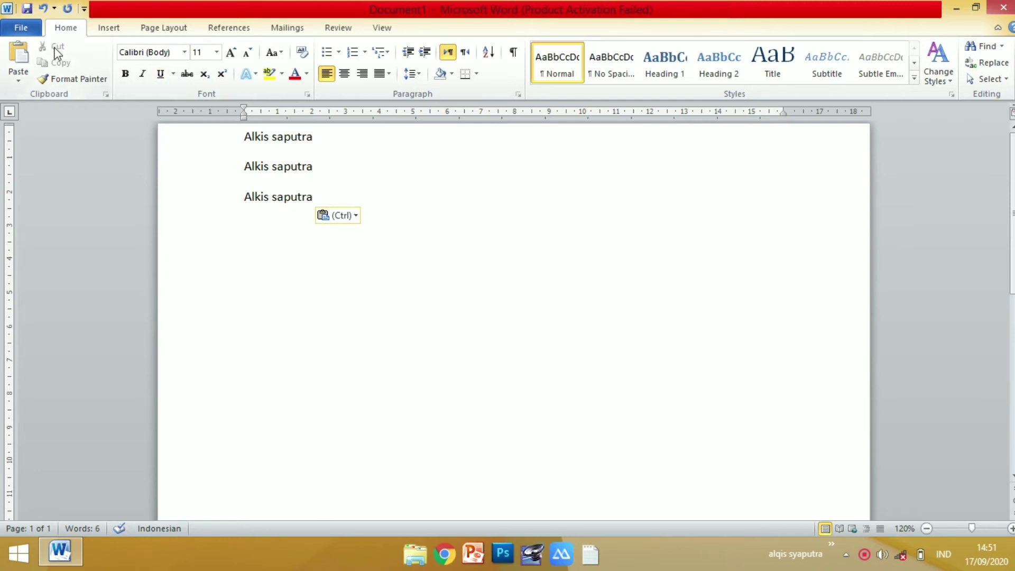
click(315, 197)
drag(208, 179, 216, 188)
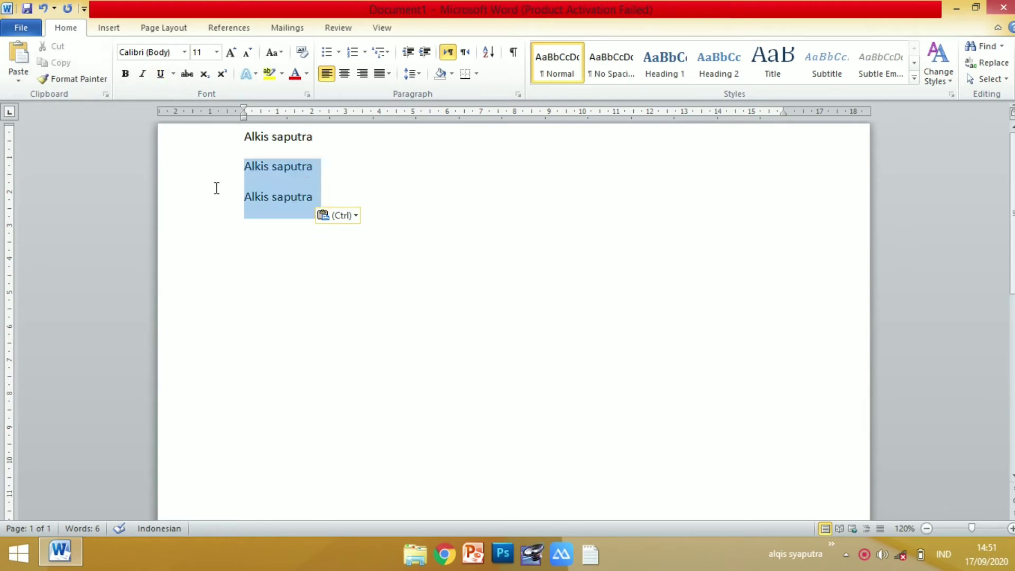
click(233, 201)
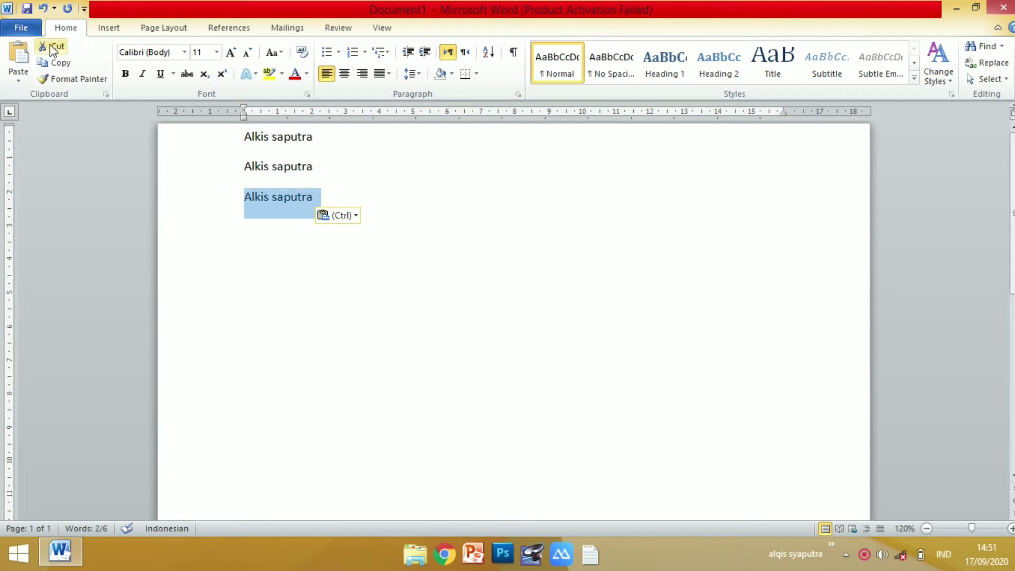
click(50, 45)
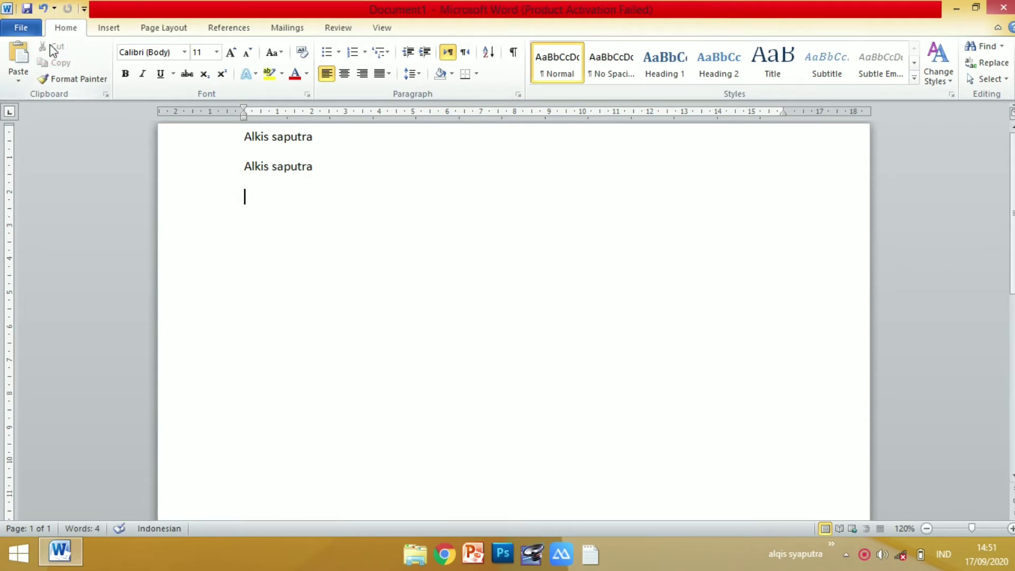
right_click(289, 195)
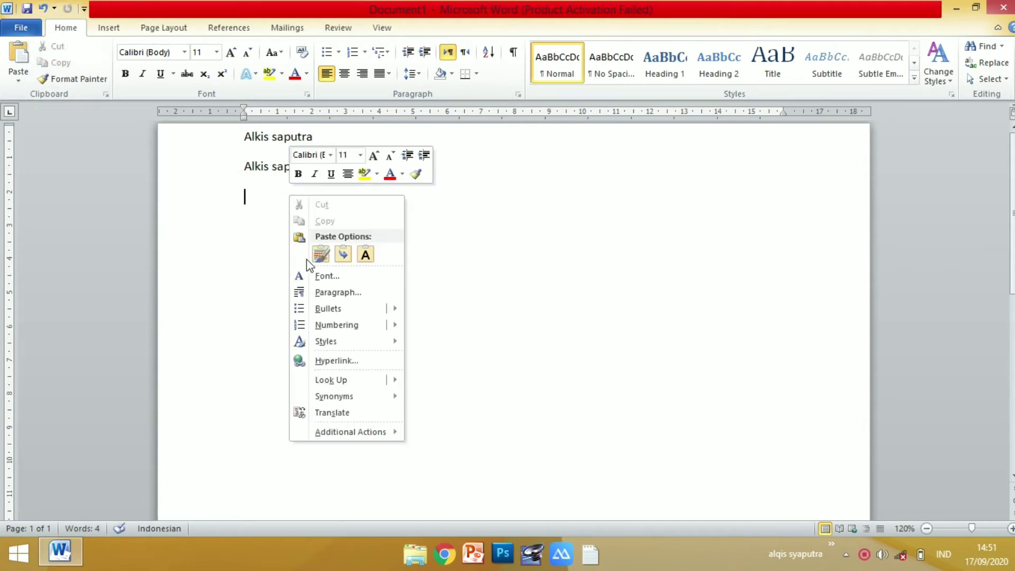
click(321, 255)
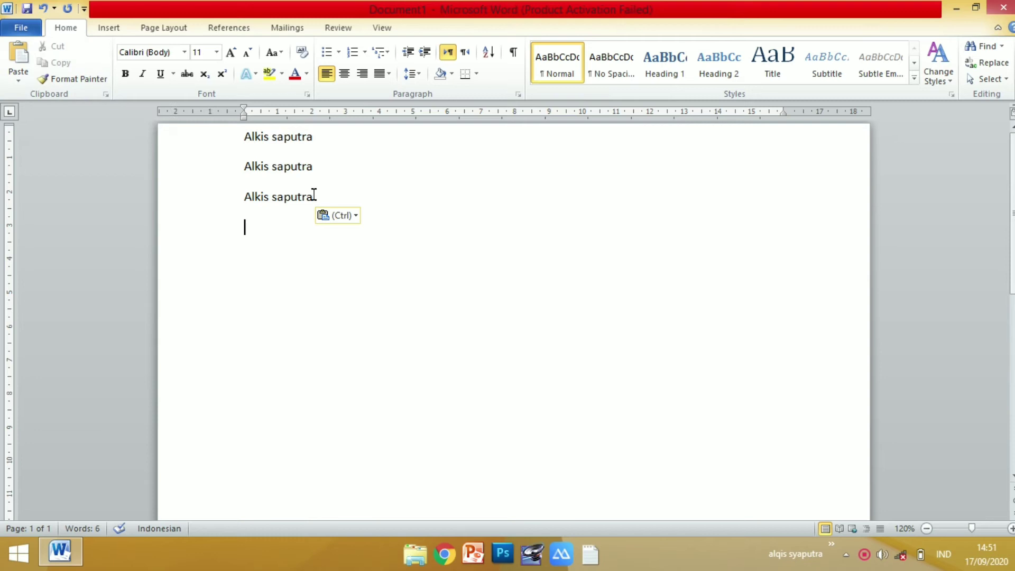
drag(314, 195, 188, 194)
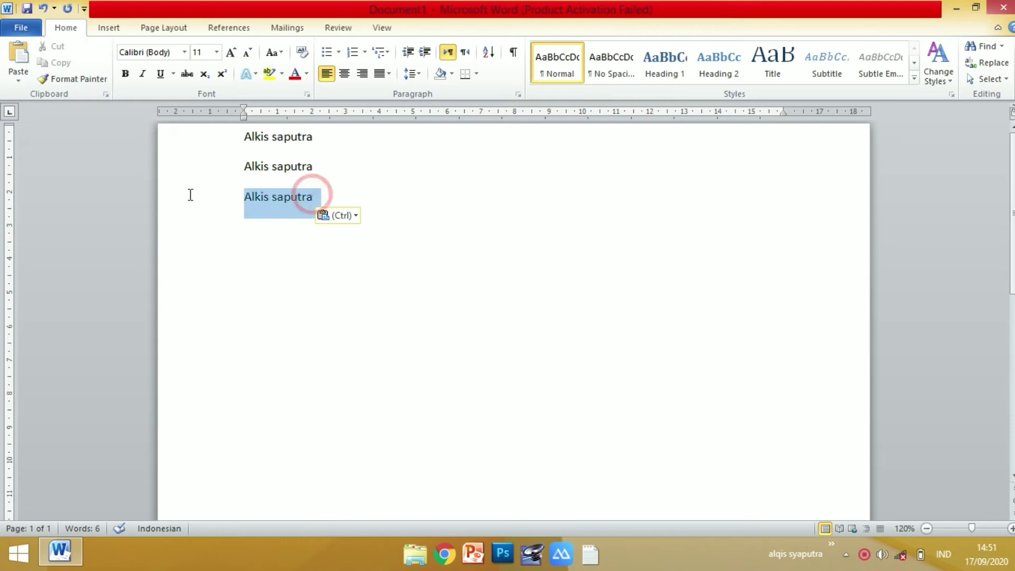
click(435, 240)
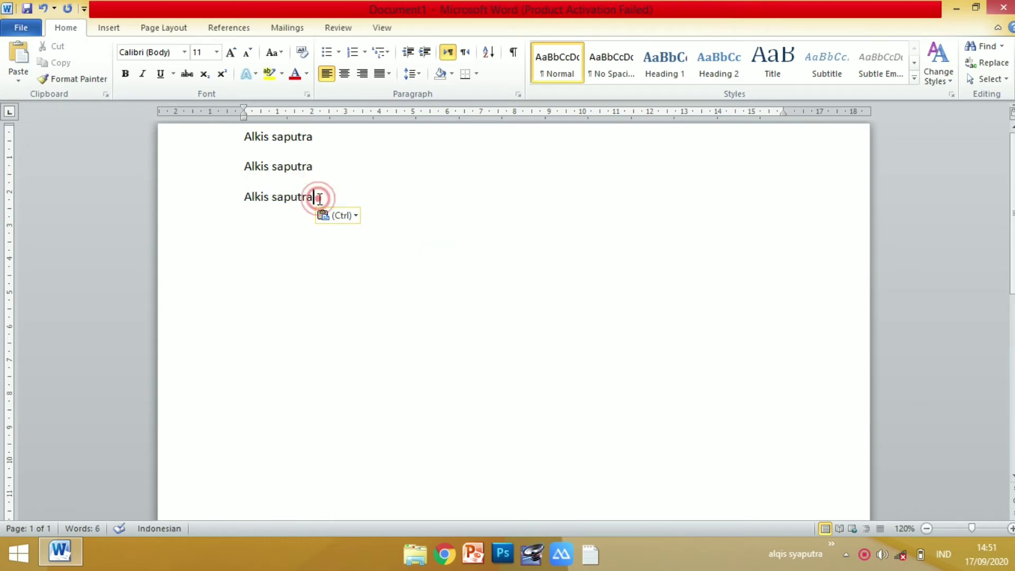
drag(319, 197, 131, 214)
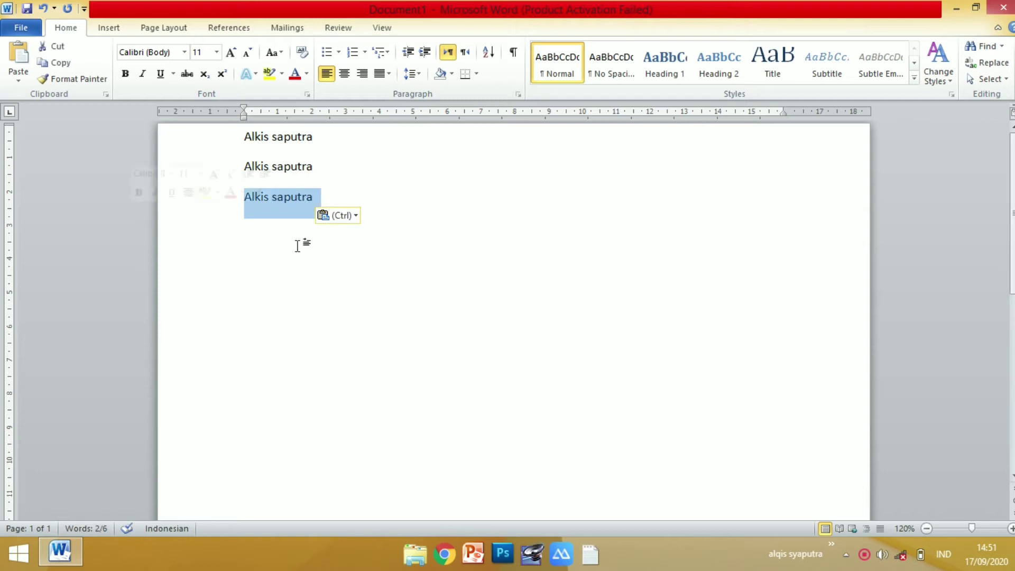
click(353, 253)
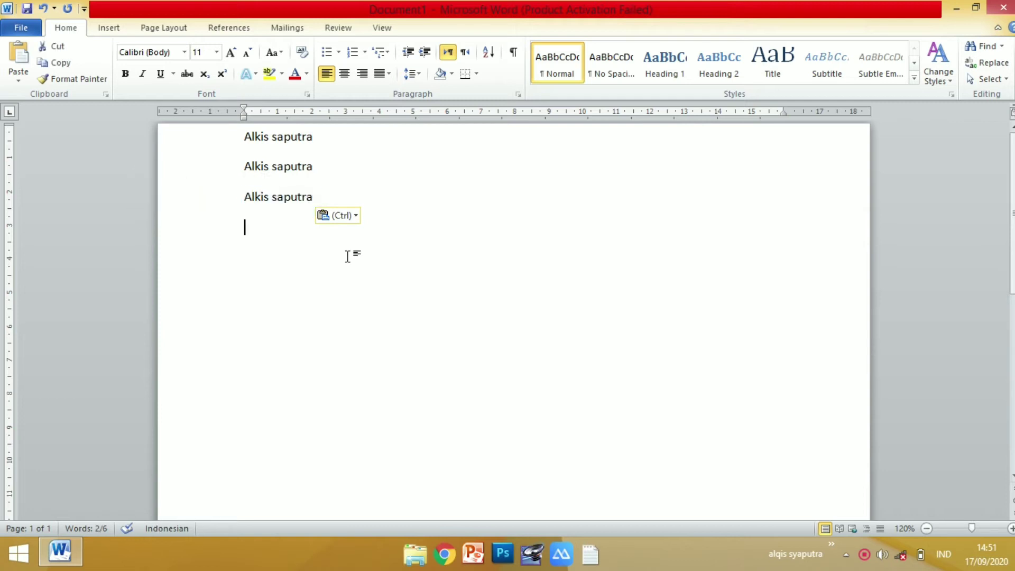
click(314, 194)
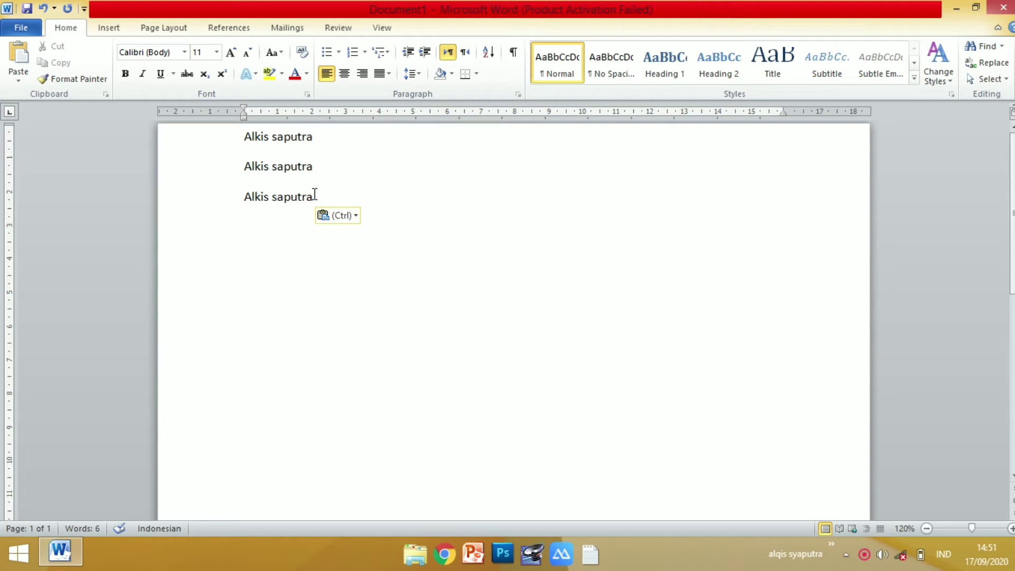
key(ctrl)
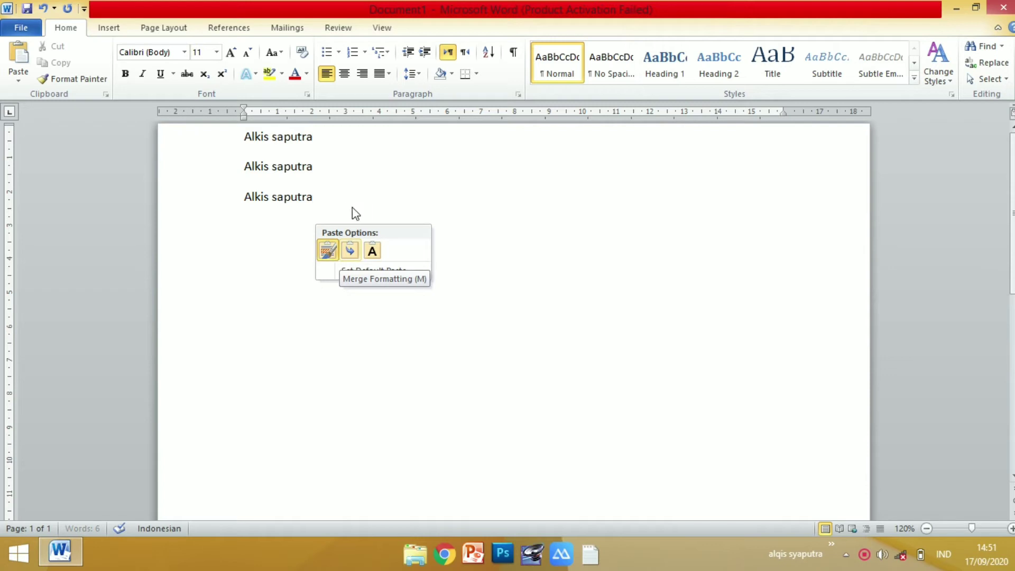
click(312, 200)
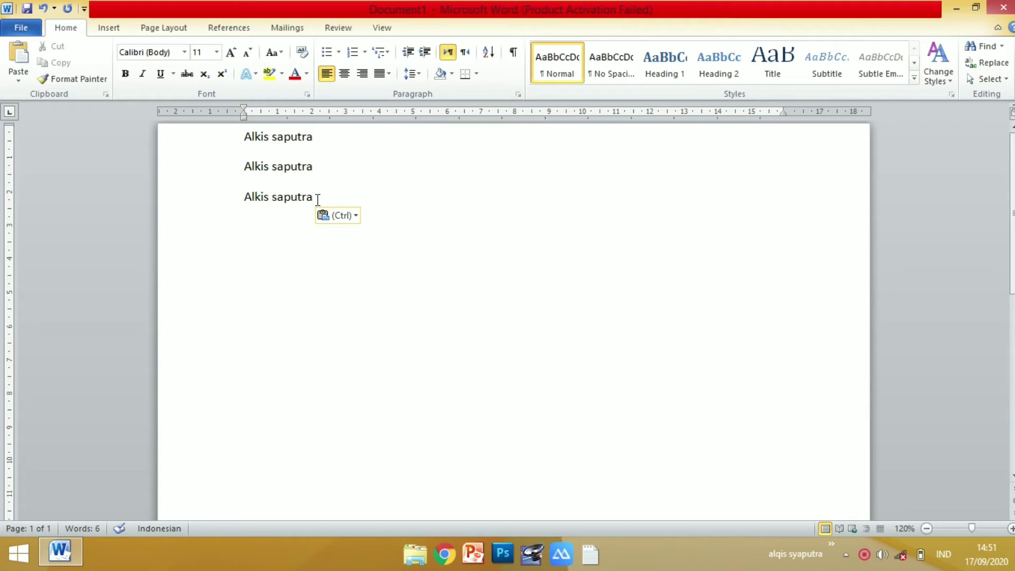
key(shift+Left)
key(shift+Left)
key(shift+Left)
key(shift+Left)
key(shift+Left)
key(shift+Left)
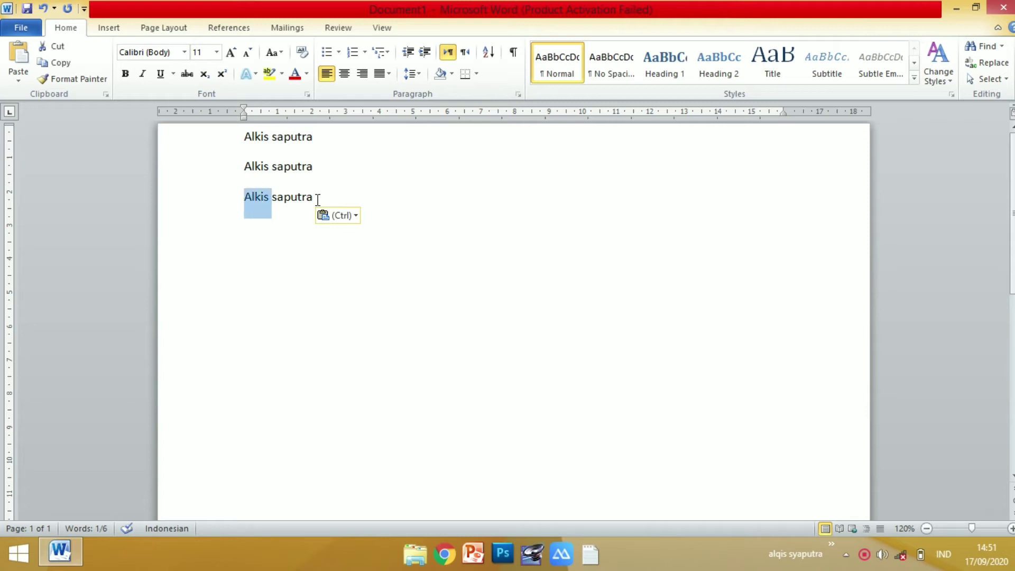
click(318, 199)
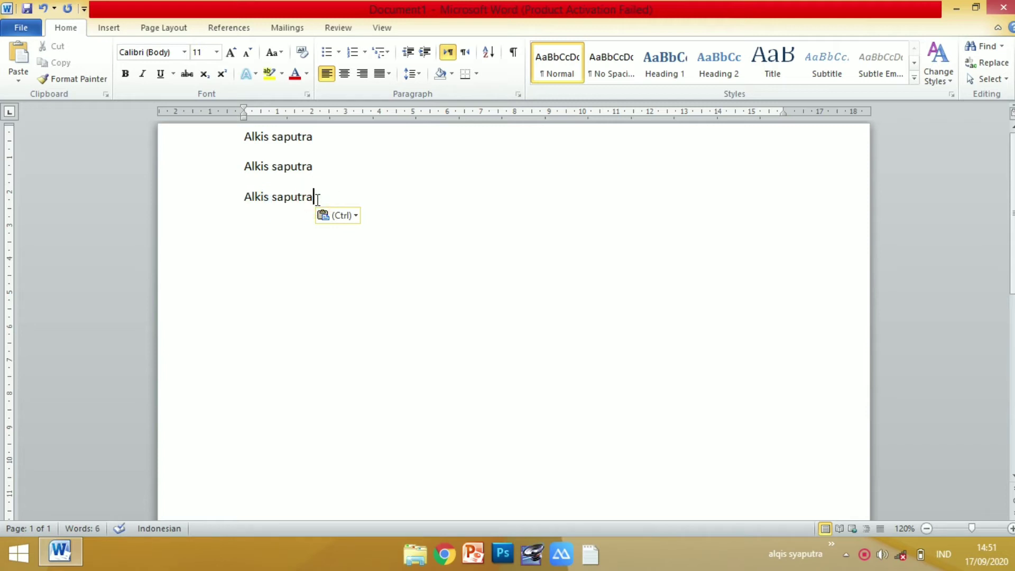
key(shift+Left)
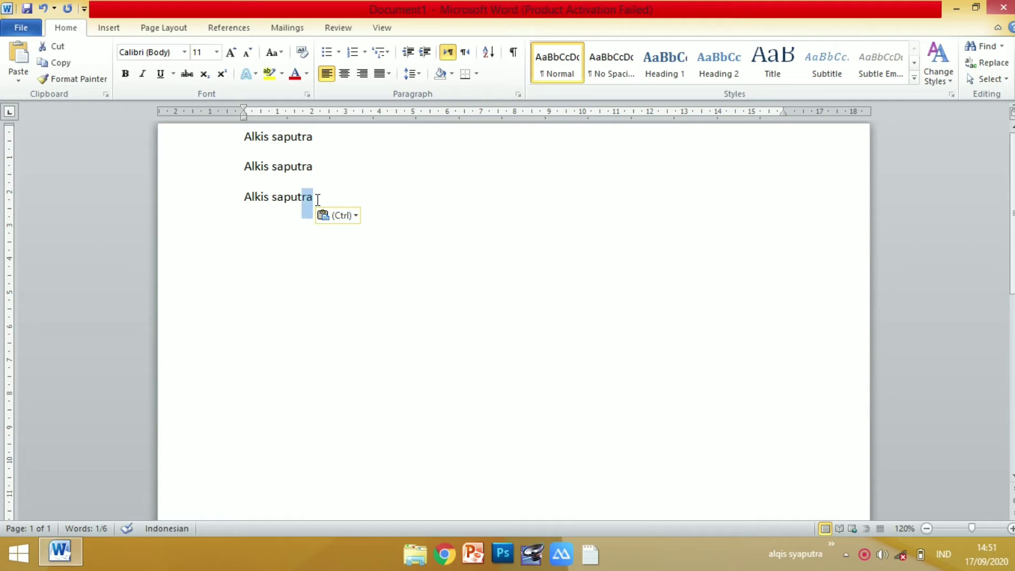
key(shift+Left)
key(shift+Left)
key(shift+Left)
key(shift+Left)
key(shift+Left)
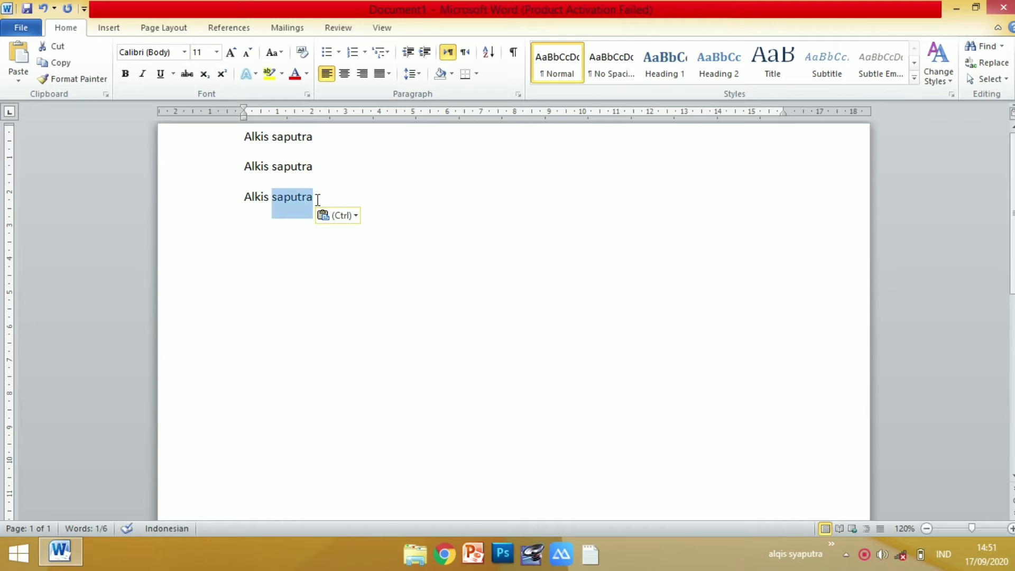
click(317, 199)
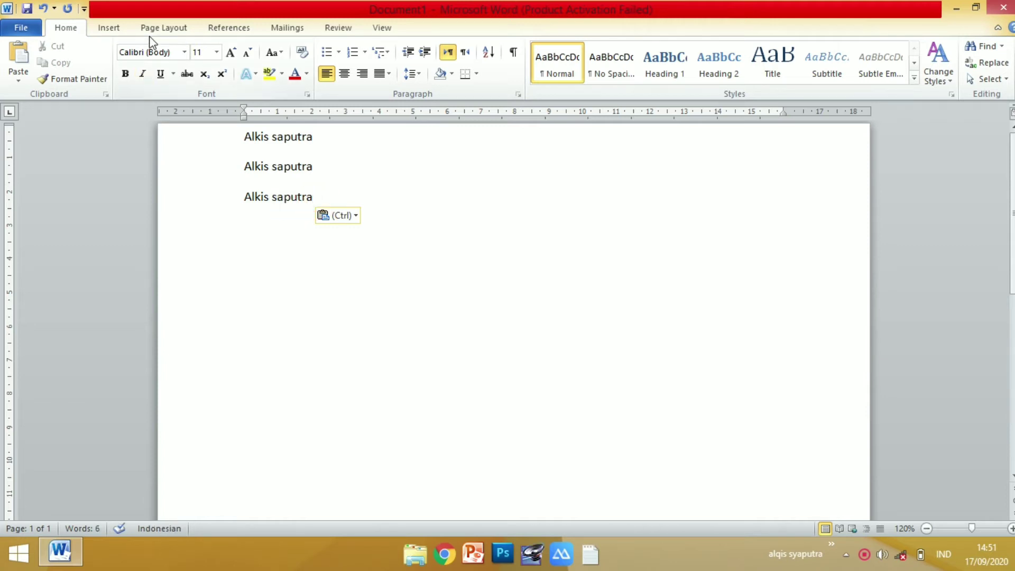
click(79, 79)
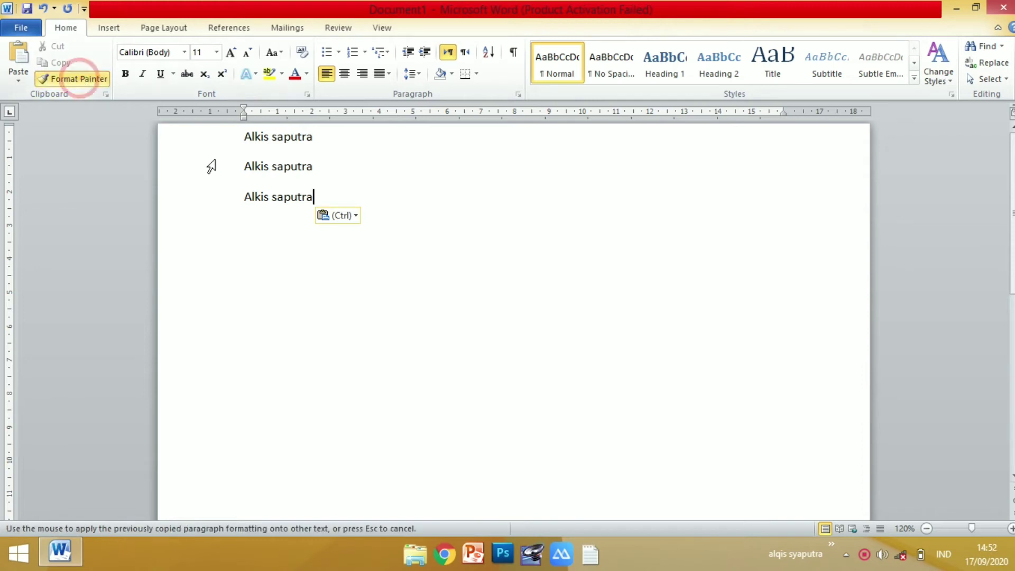
drag(237, 167, 366, 188)
click(366, 181)
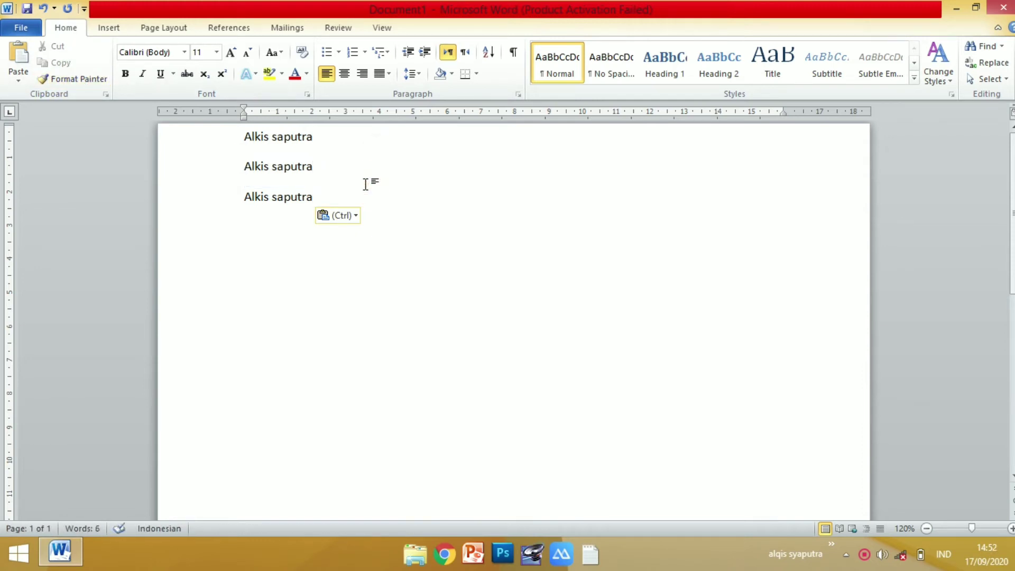
click(78, 80)
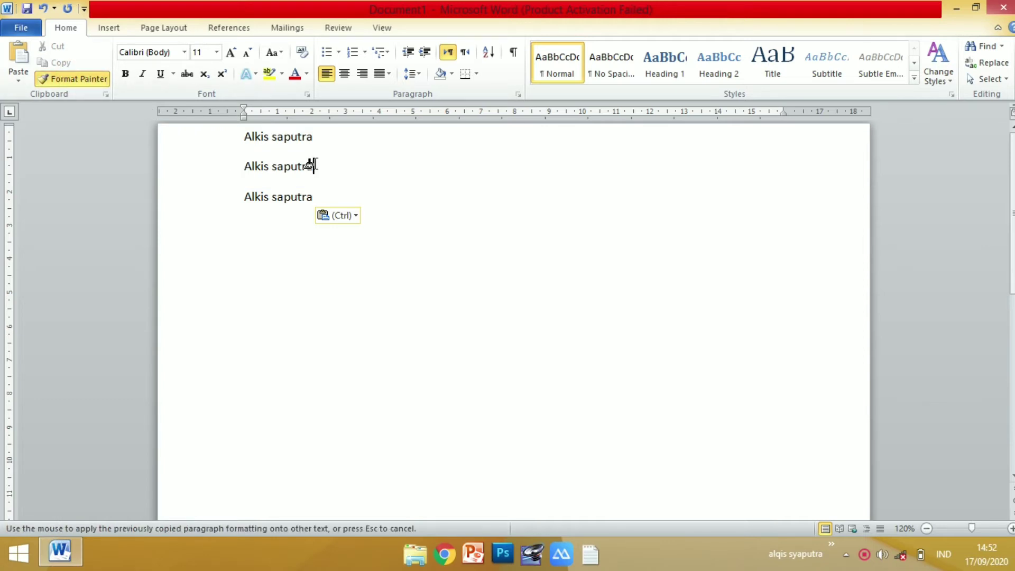
drag(314, 167, 235, 169)
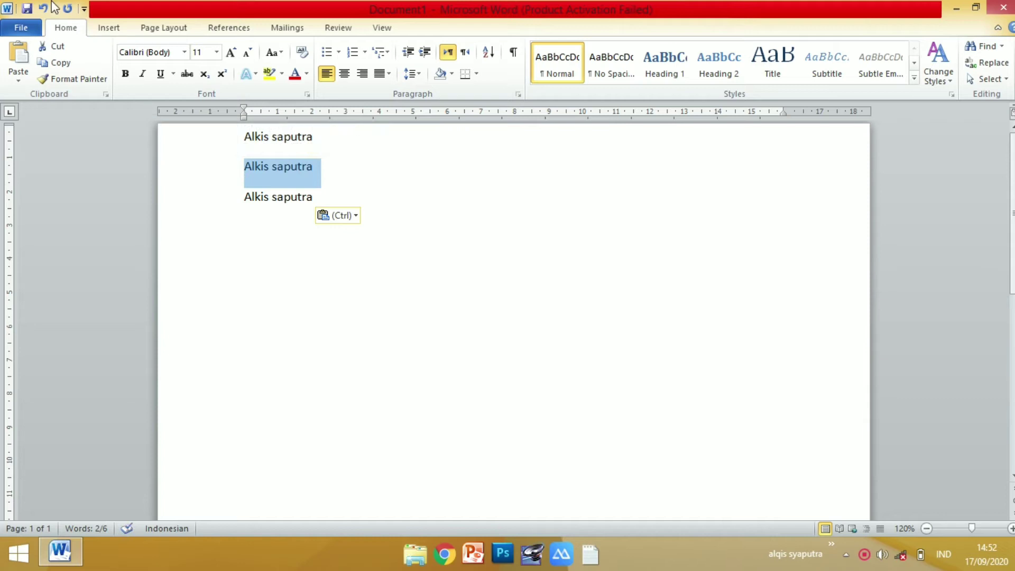
click(259, 232)
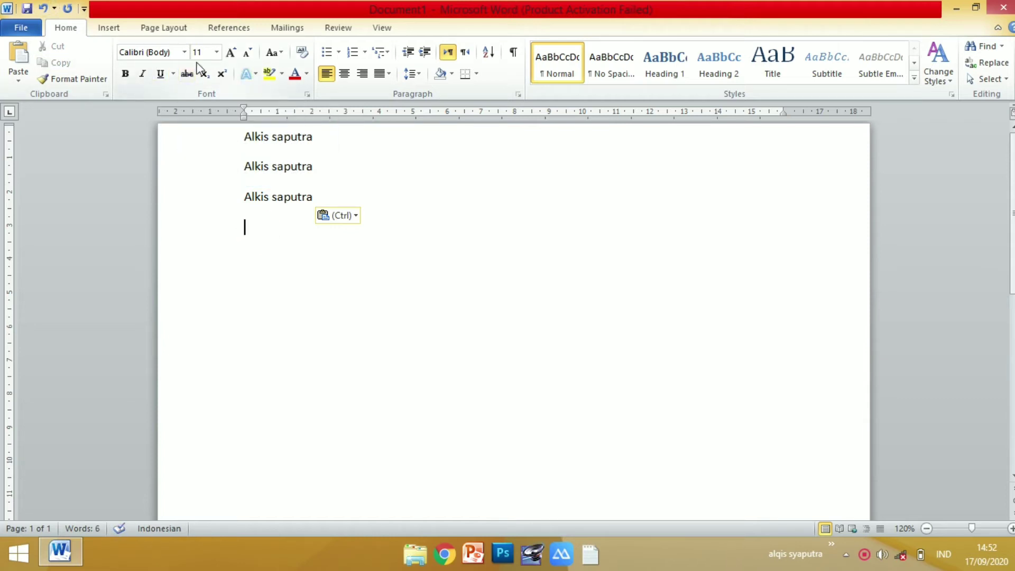
click(185, 52)
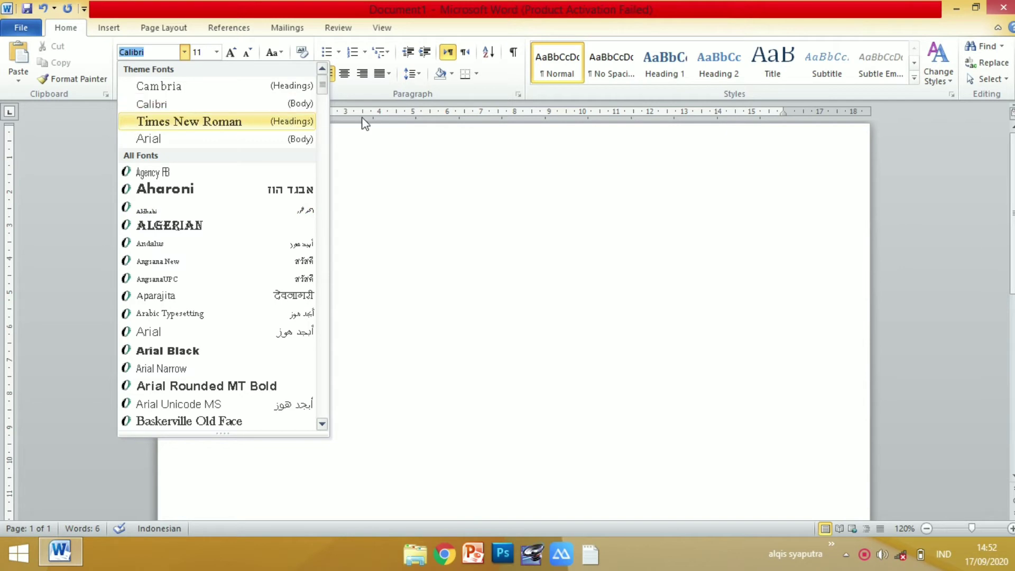
- Keep Calibri and set the third name line to font size 16 using Grow Font and Shrink Font
click(360, 162)
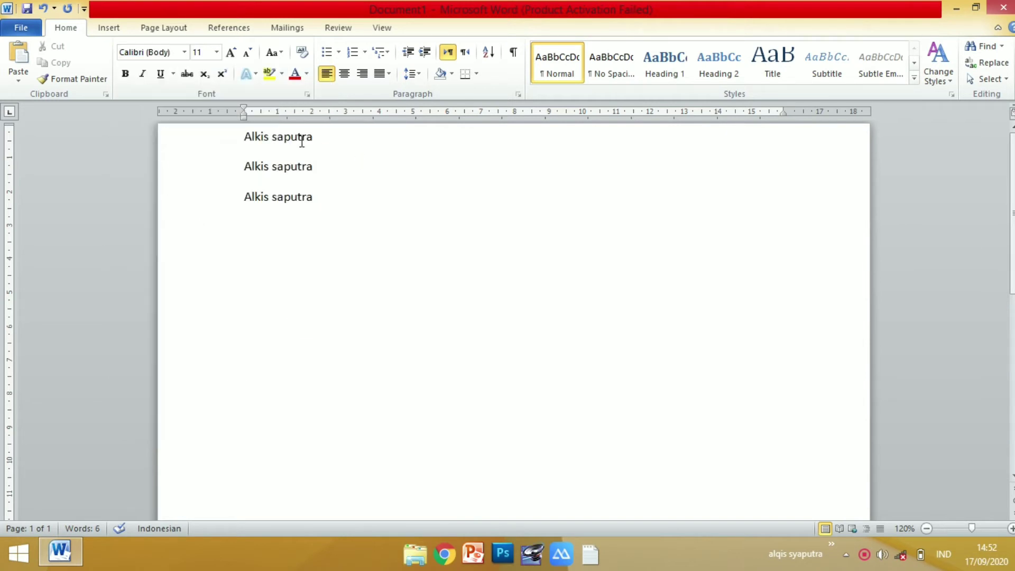
double_click(233, 54)
drag(321, 201, 244, 201)
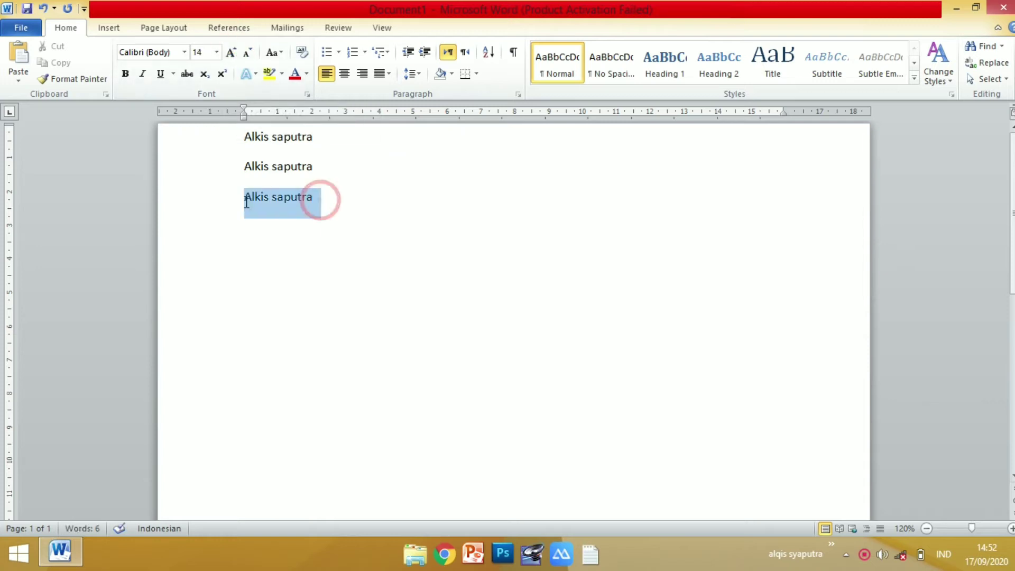
double_click(231, 53)
double_click(231, 53)
double_click(231, 52)
click(231, 53)
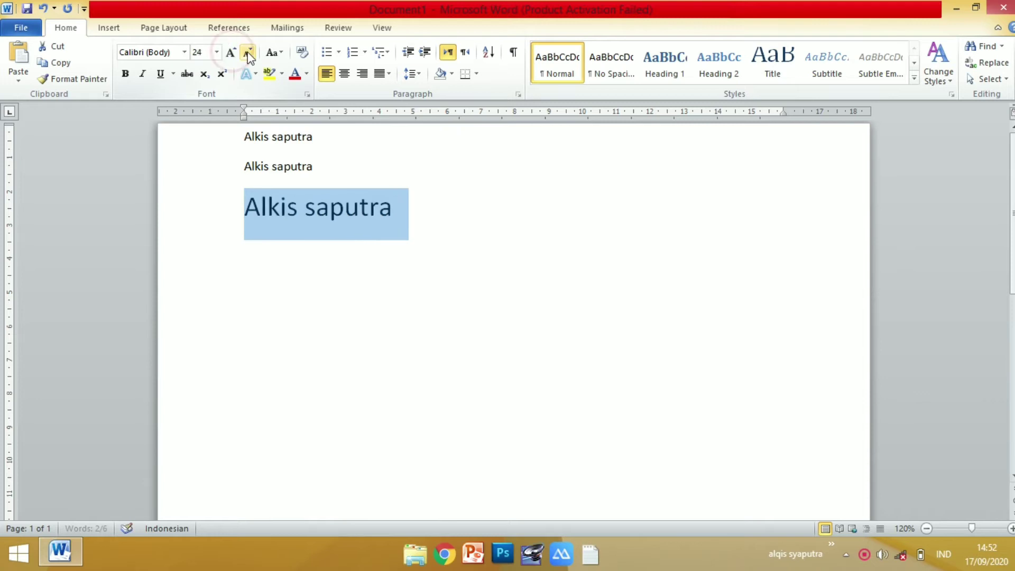
double_click(248, 53)
double_click(246, 53)
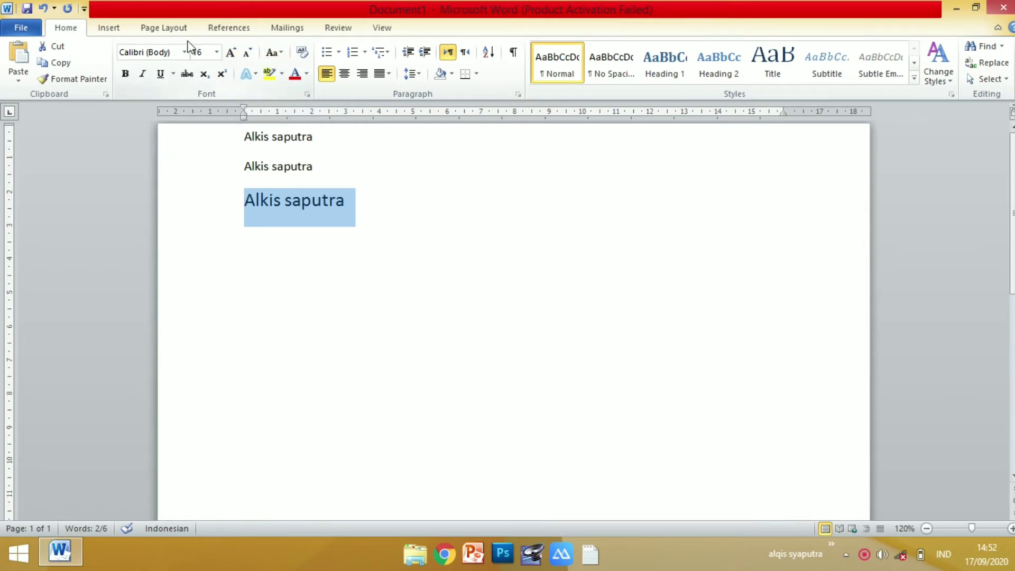
click(247, 52)
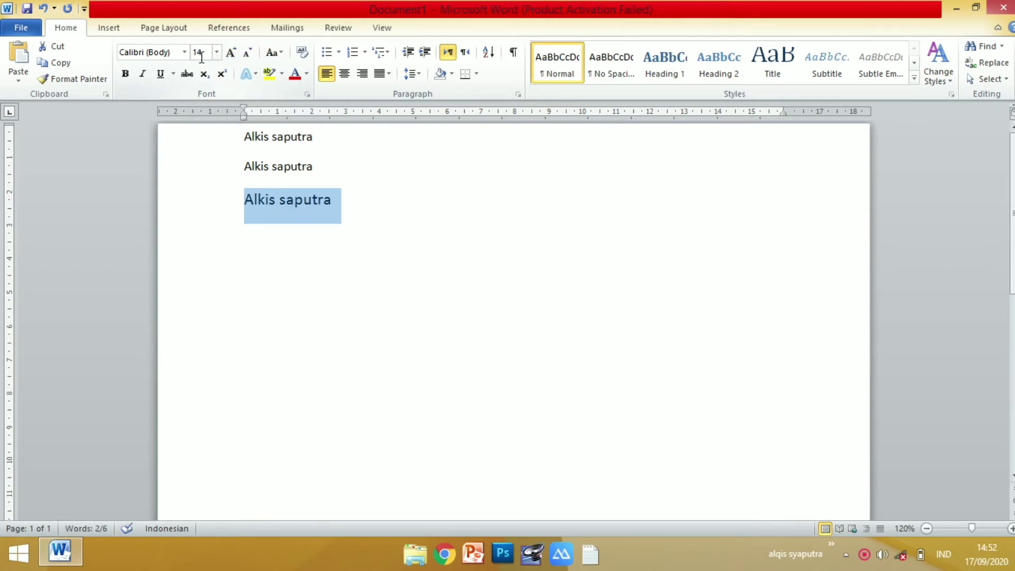
click(230, 51)
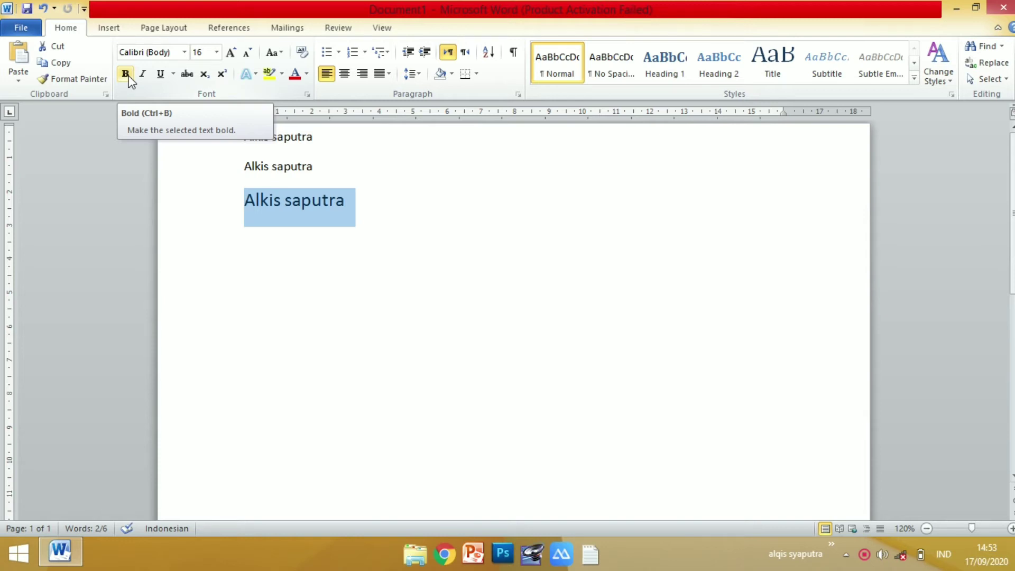
click(129, 78)
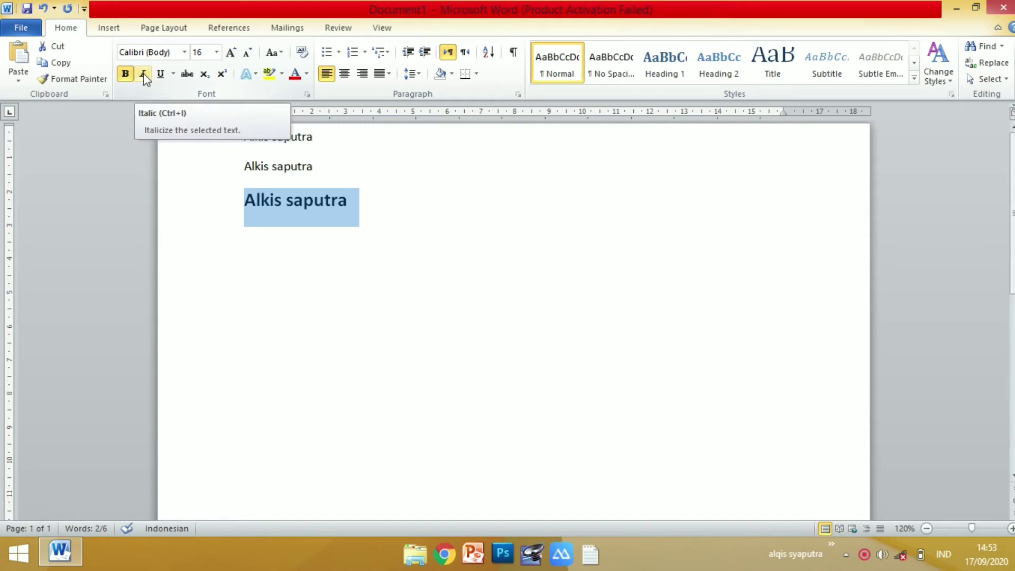
click(143, 73)
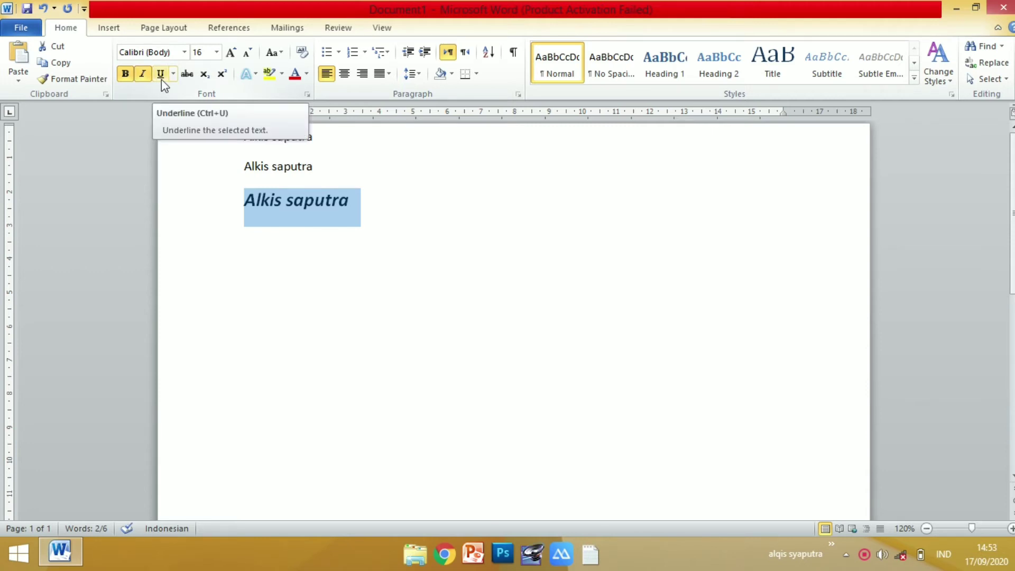
click(161, 79)
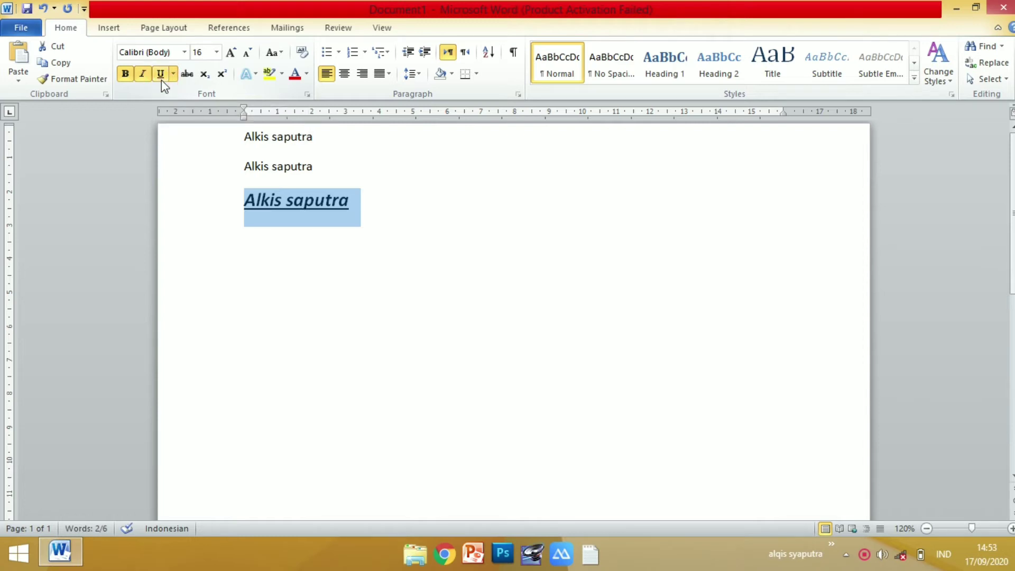
click(161, 81)
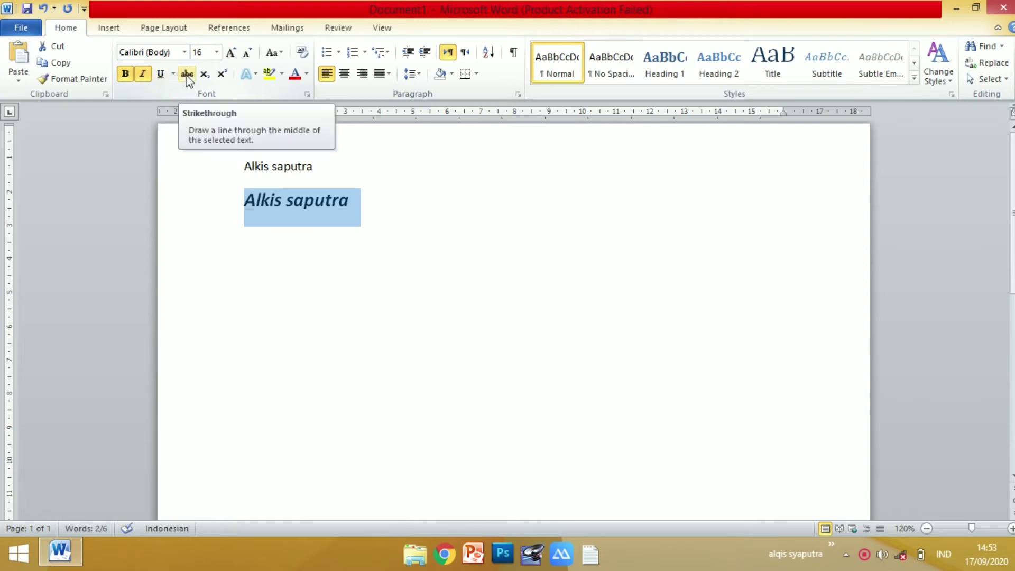
click(187, 74)
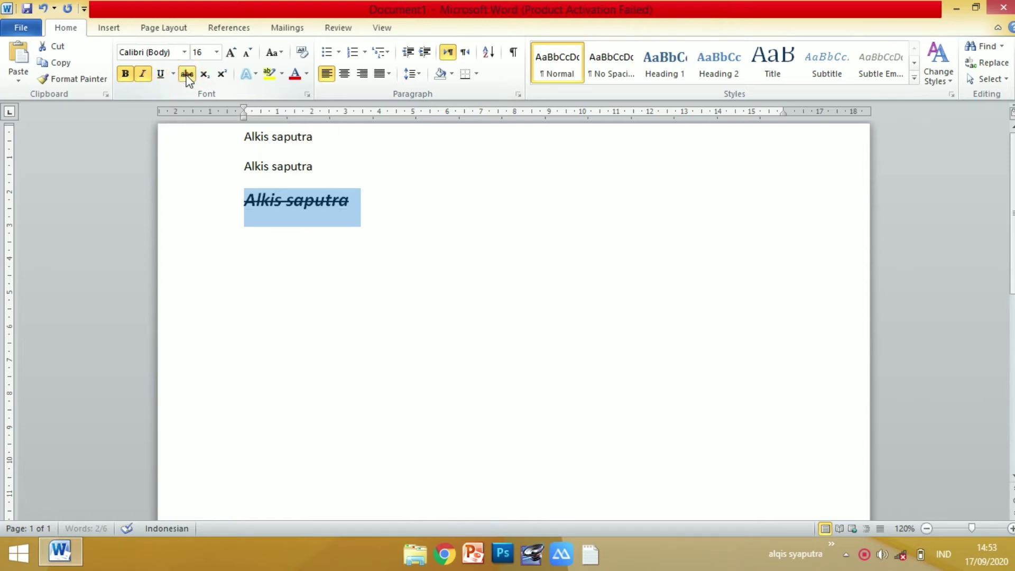
click(187, 74)
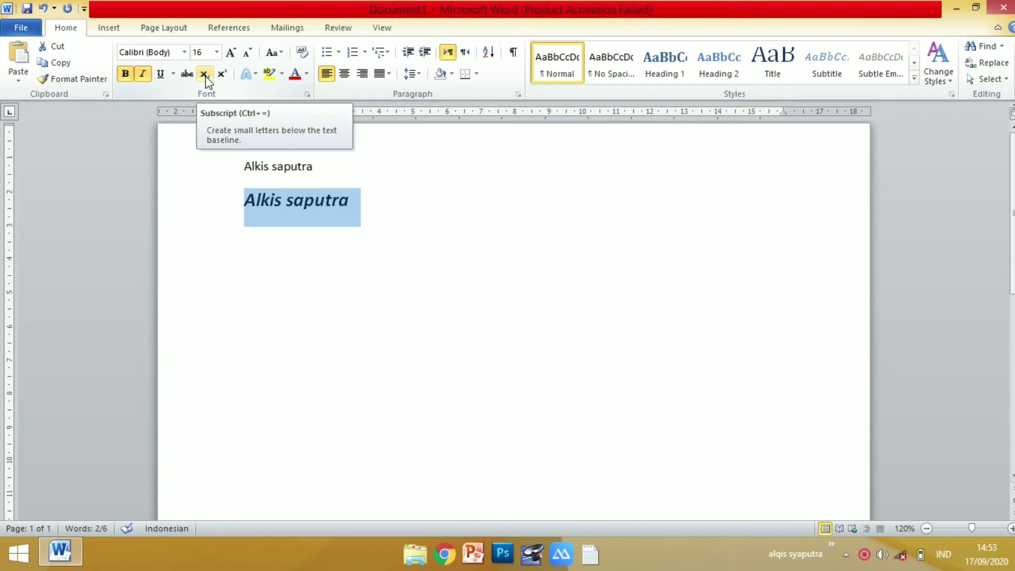
click(205, 78)
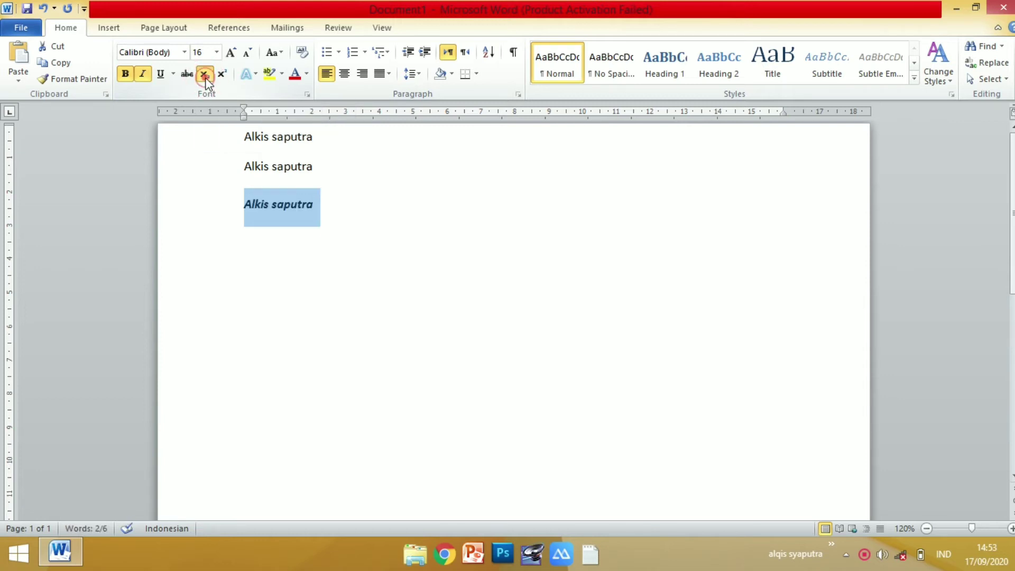
click(205, 79)
click(204, 74)
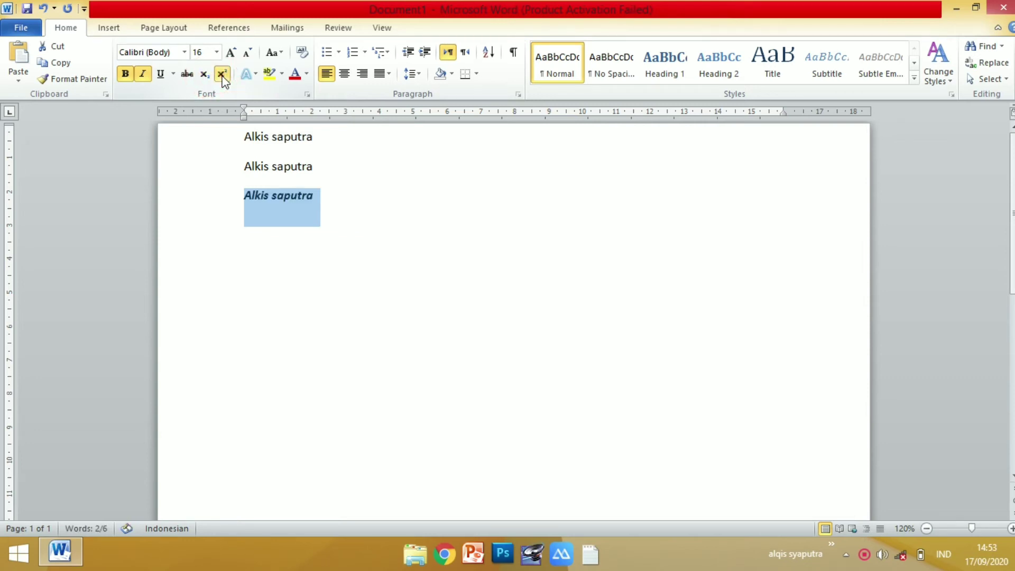
click(222, 73)
click(222, 74)
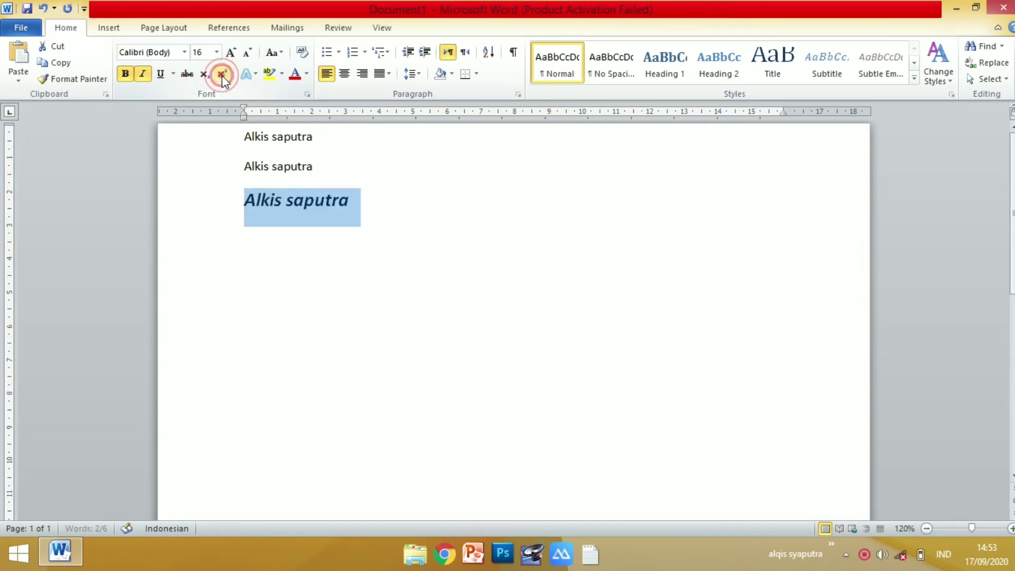
click(222, 74)
click(222, 74)
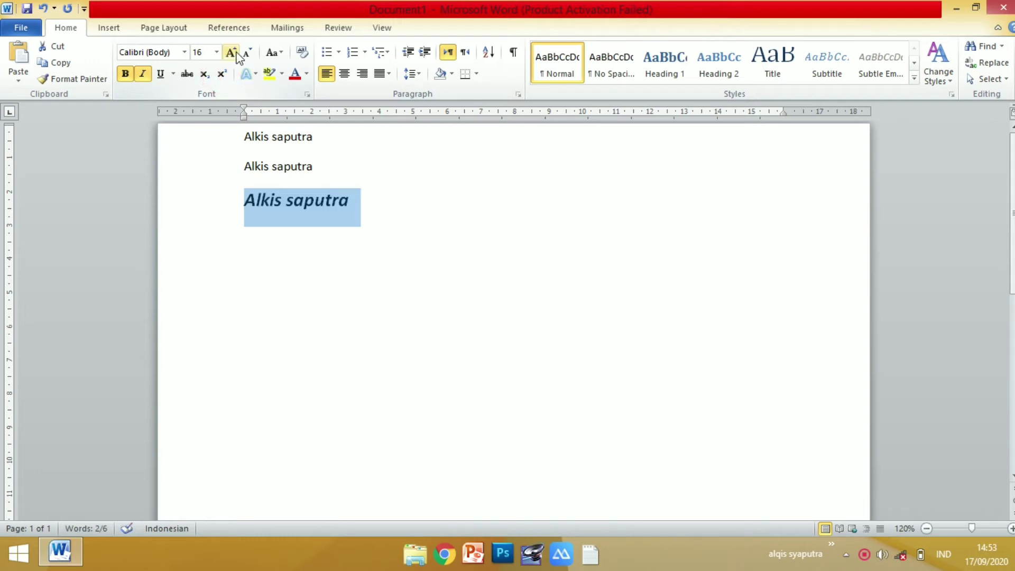
- Try UPPERCASE, lowercase and Sentence case on the third line via Change Case
click(281, 53)
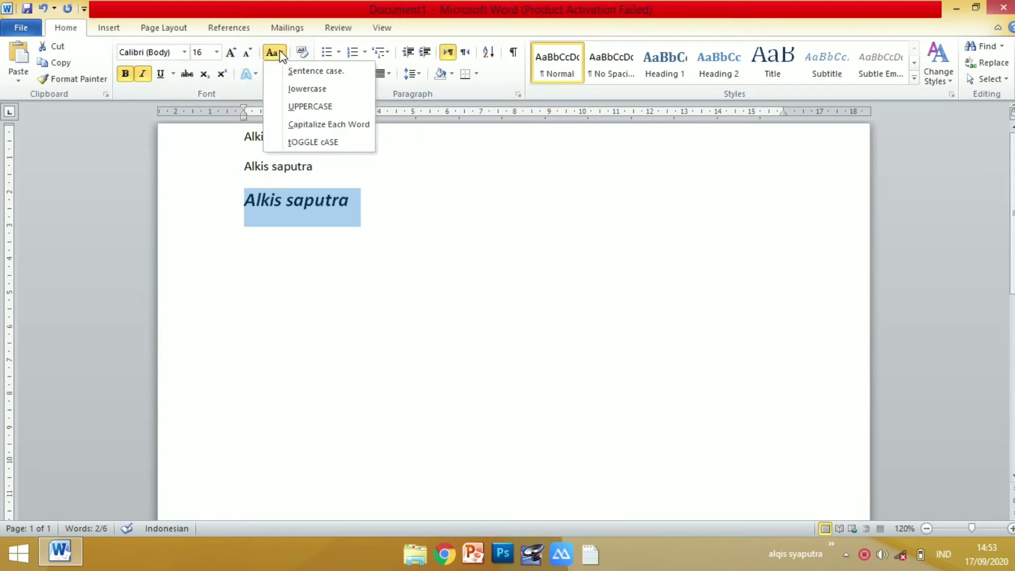
click(327, 108)
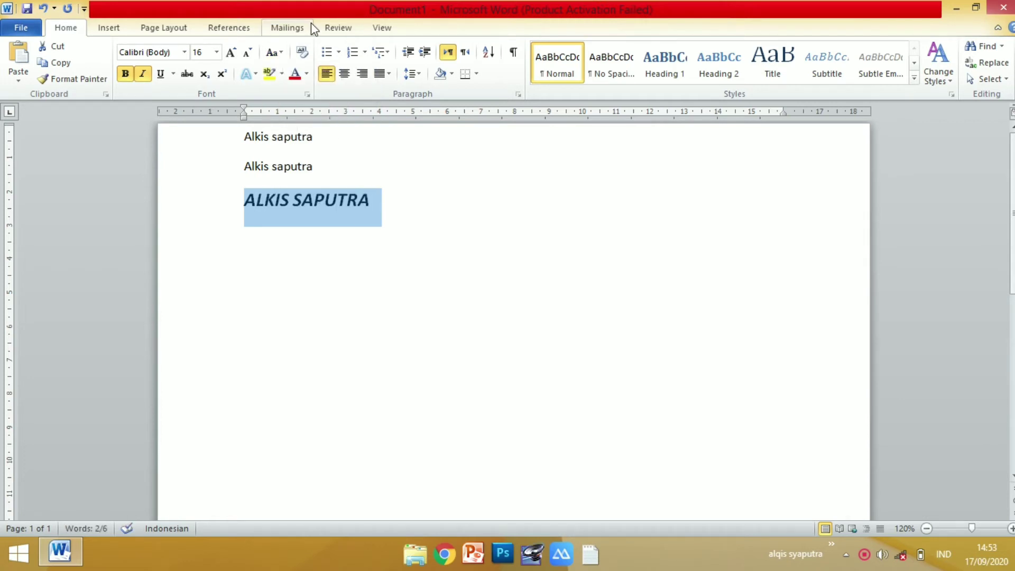
click(272, 53)
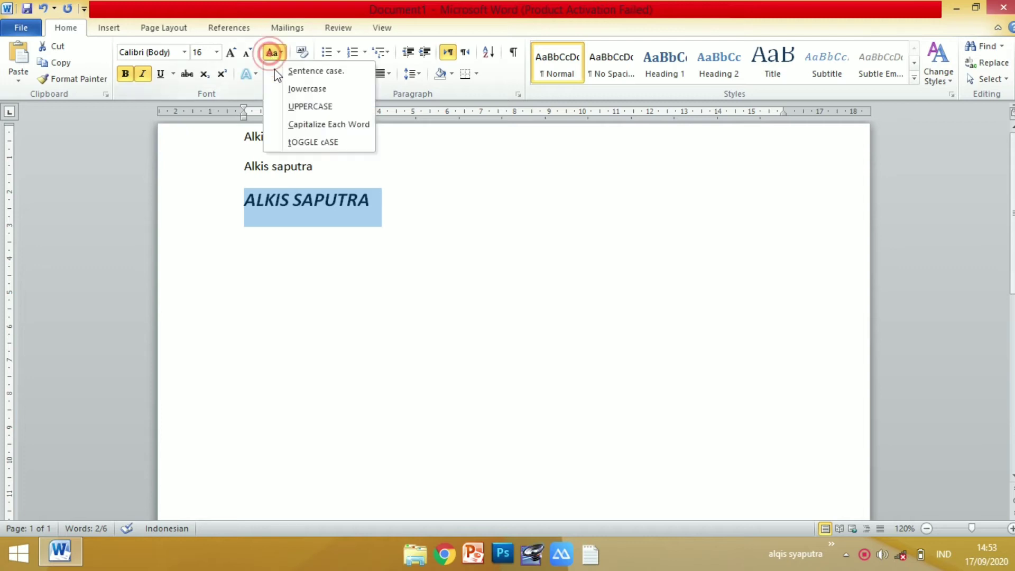
click(296, 97)
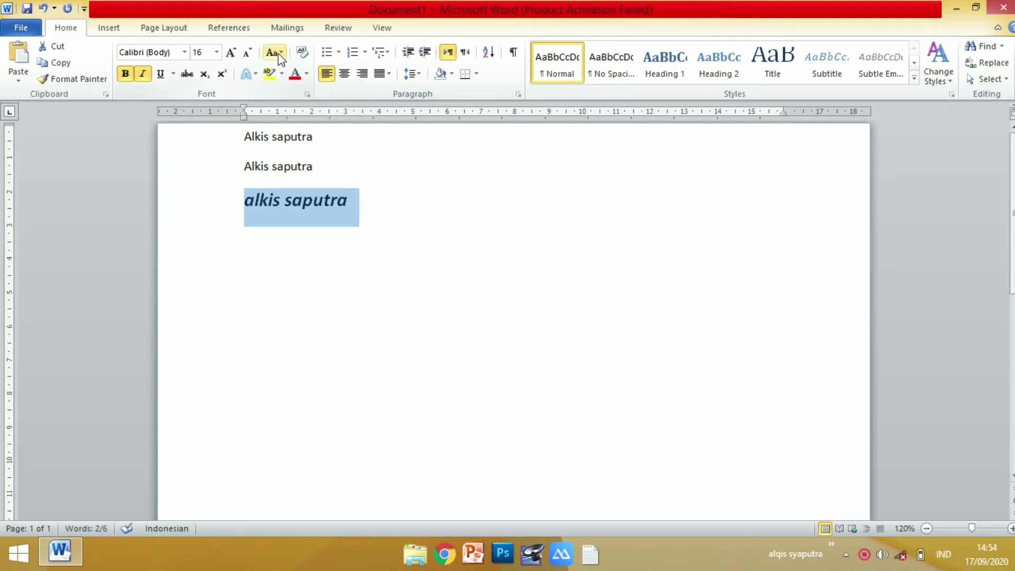
click(278, 53)
click(291, 74)
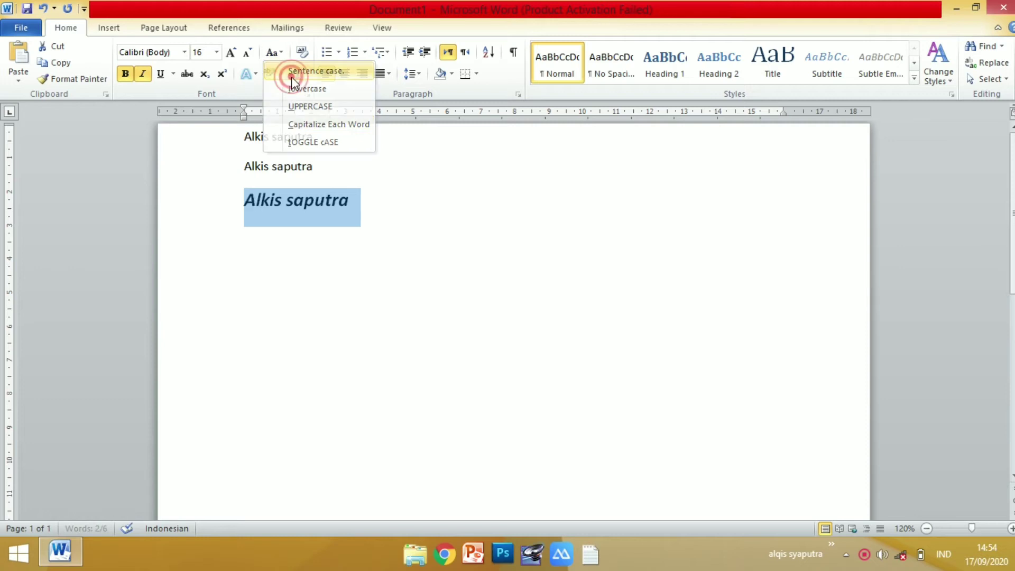
- Try tOGGLE cASE and Capitalize Each Word, finishing with the third line in lowercase
click(272, 52)
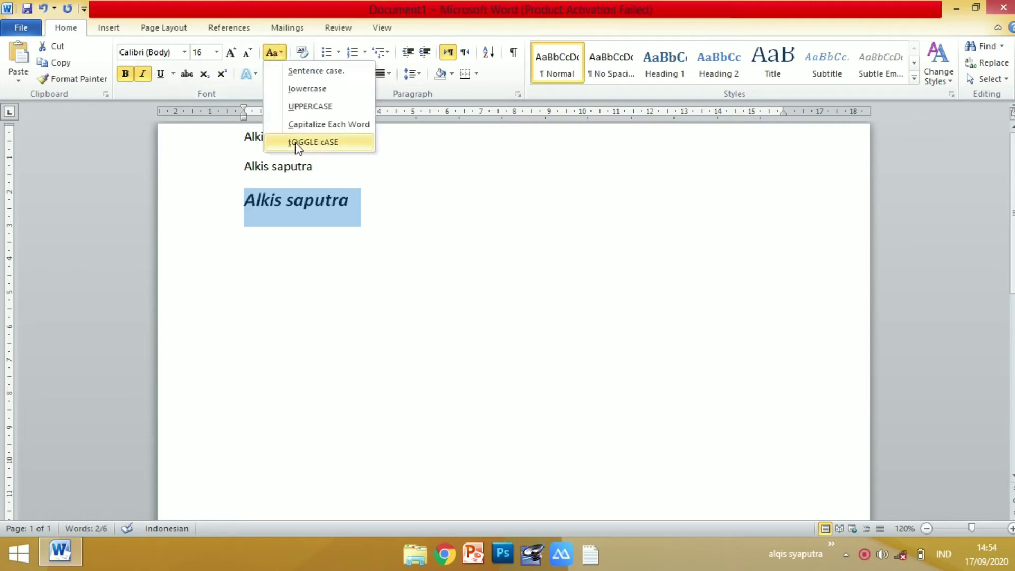
click(313, 143)
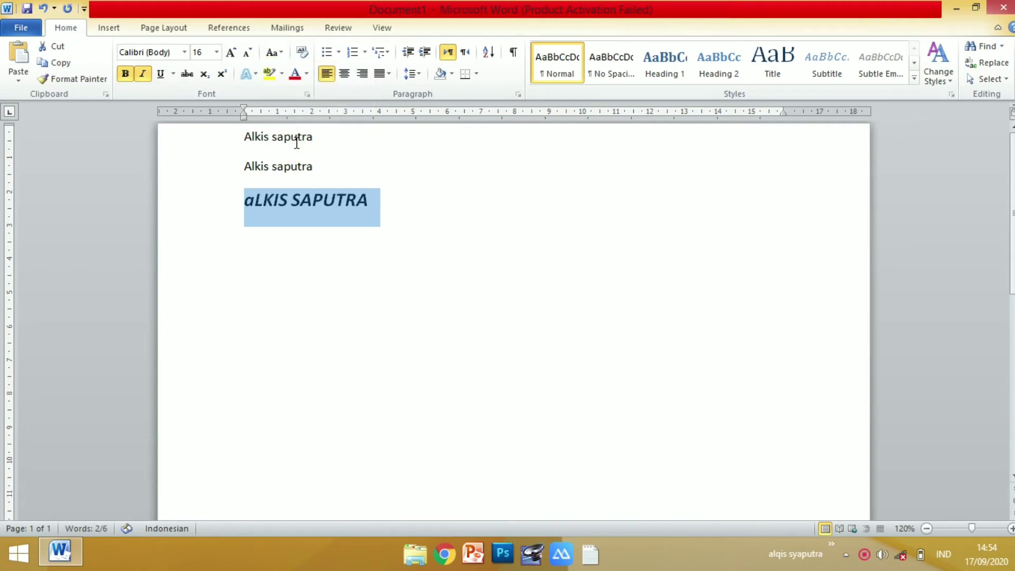
click(271, 53)
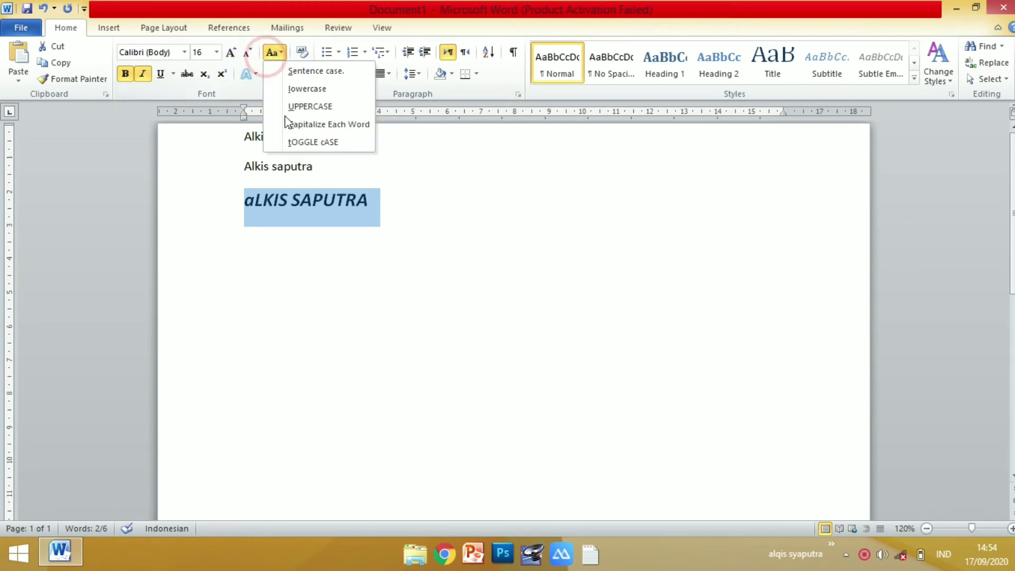
click(303, 121)
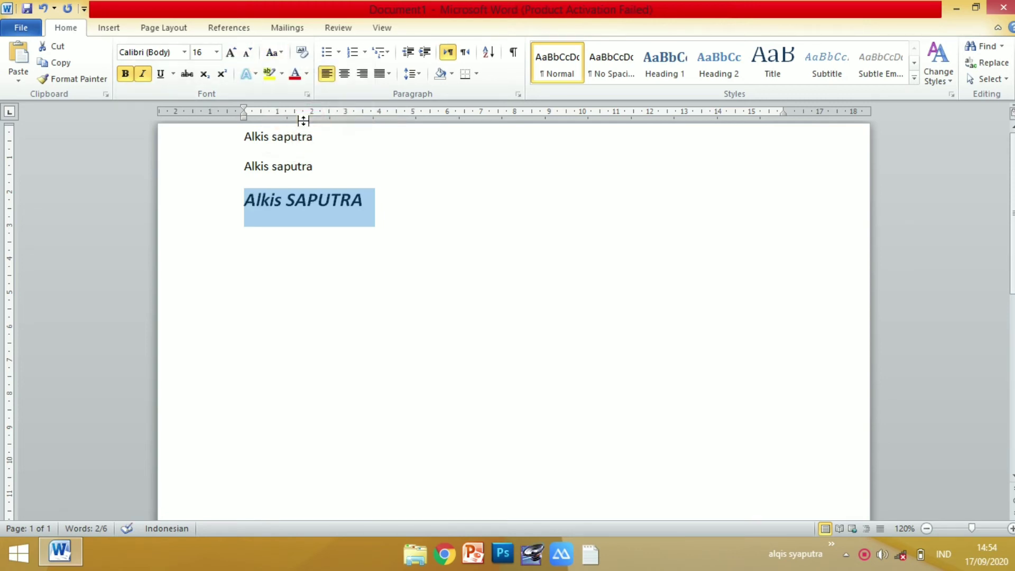
click(271, 53)
click(288, 88)
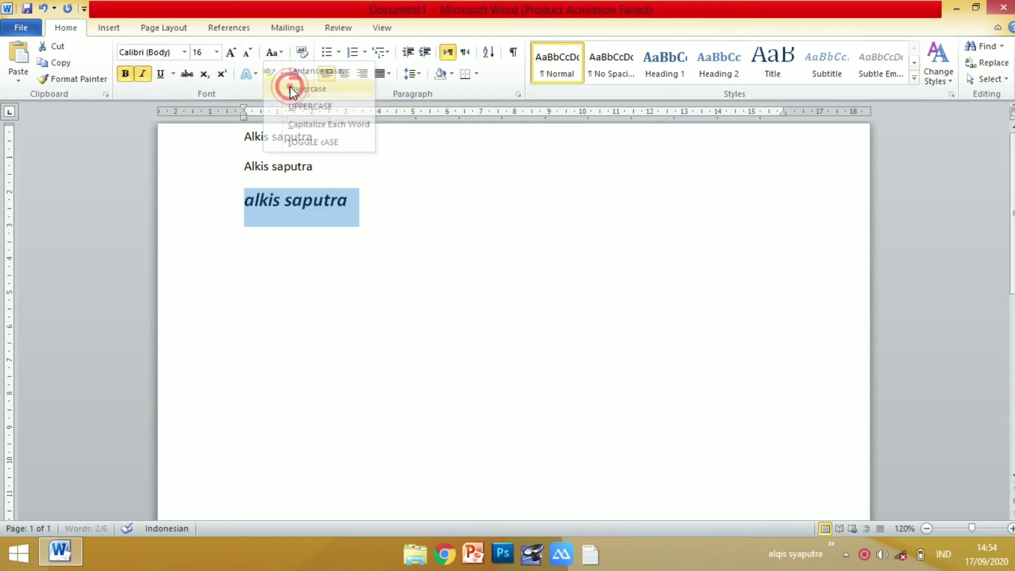
click(316, 199)
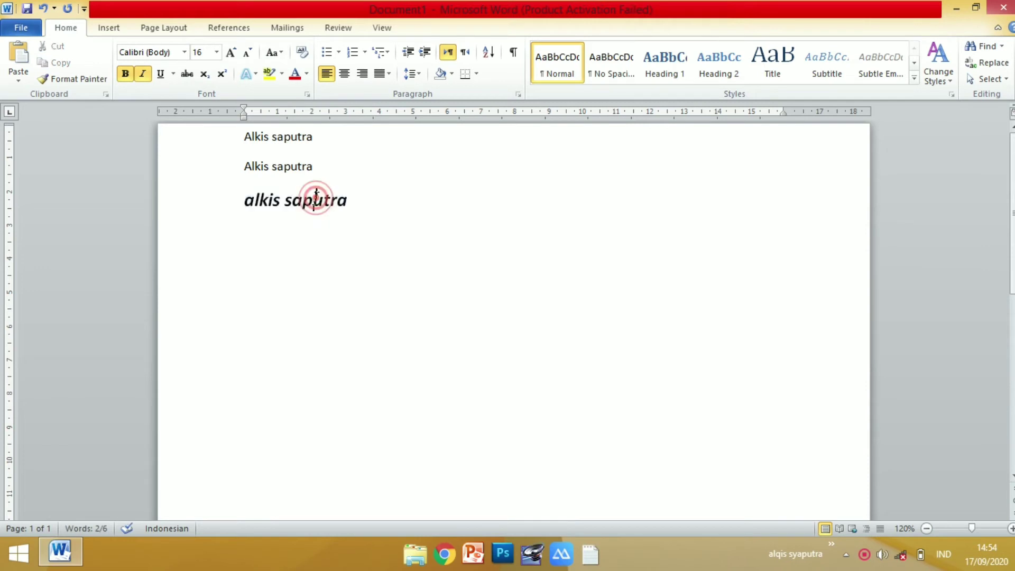
- Apply the first blue text effect to the whole third line, replacing a trial orange effect
click(257, 75)
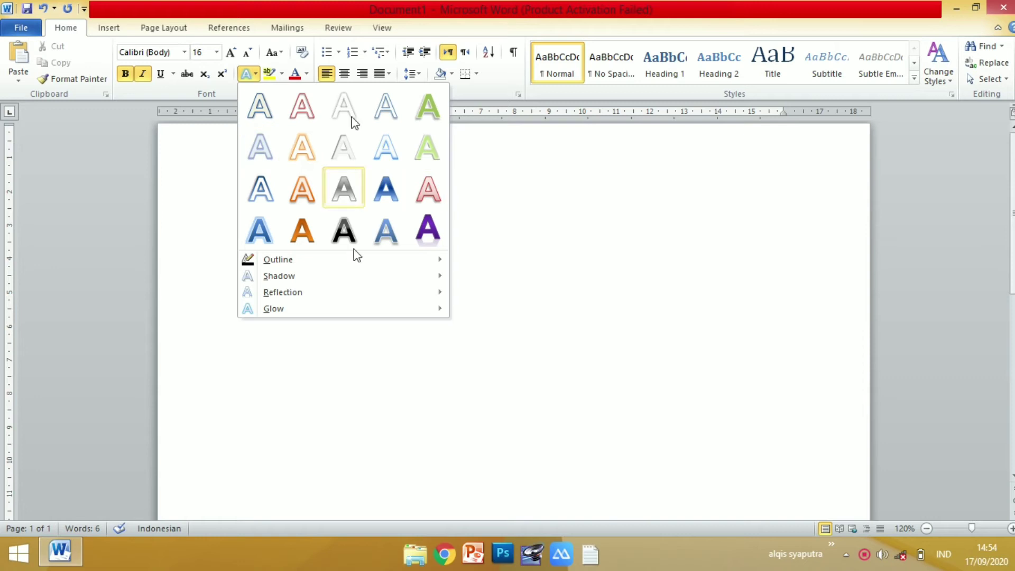
click(300, 189)
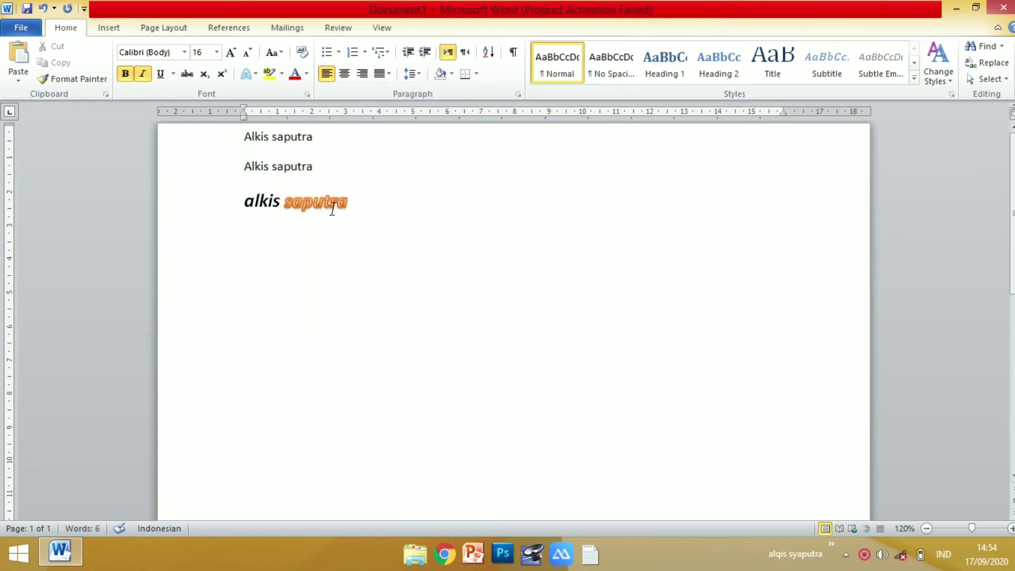
drag(350, 202, 248, 201)
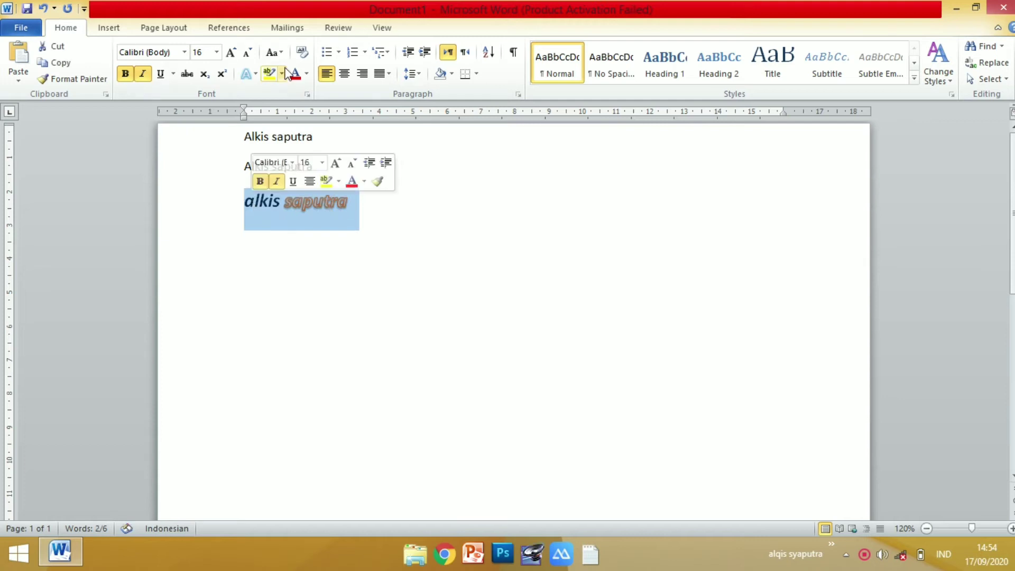
click(255, 74)
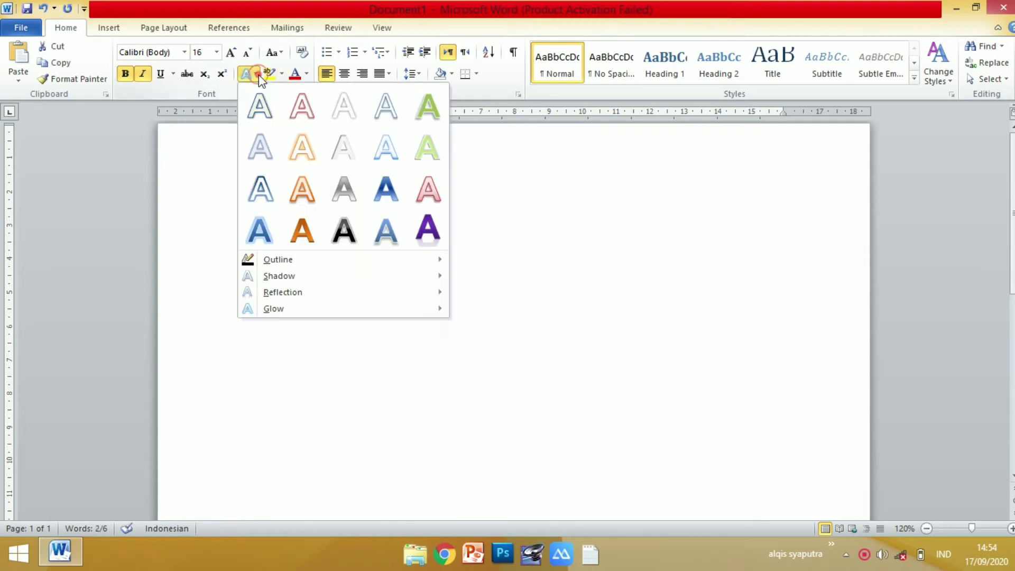
click(268, 102)
click(353, 279)
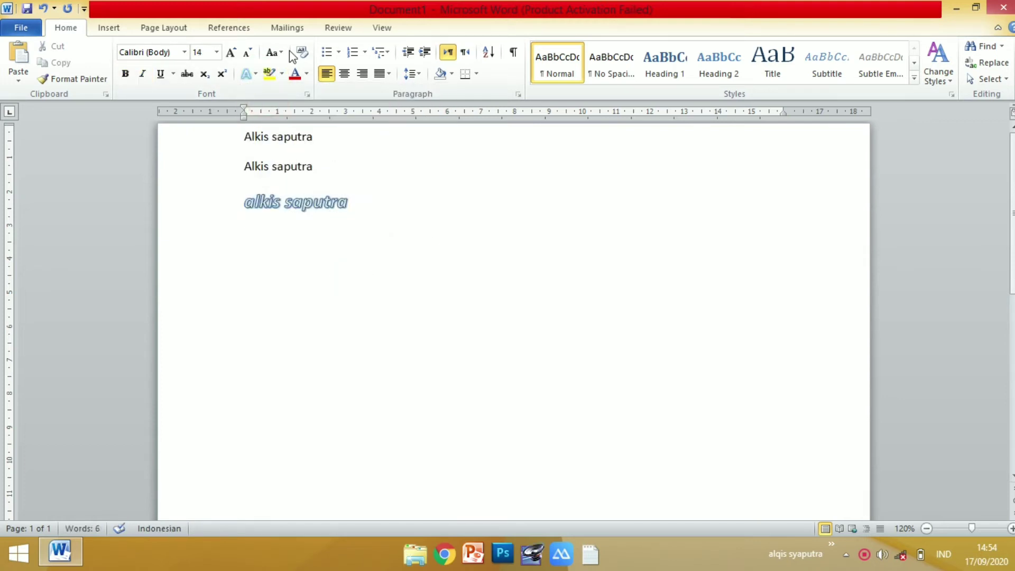
- Highlight the surname on the third line in bright green
click(274, 74)
click(283, 74)
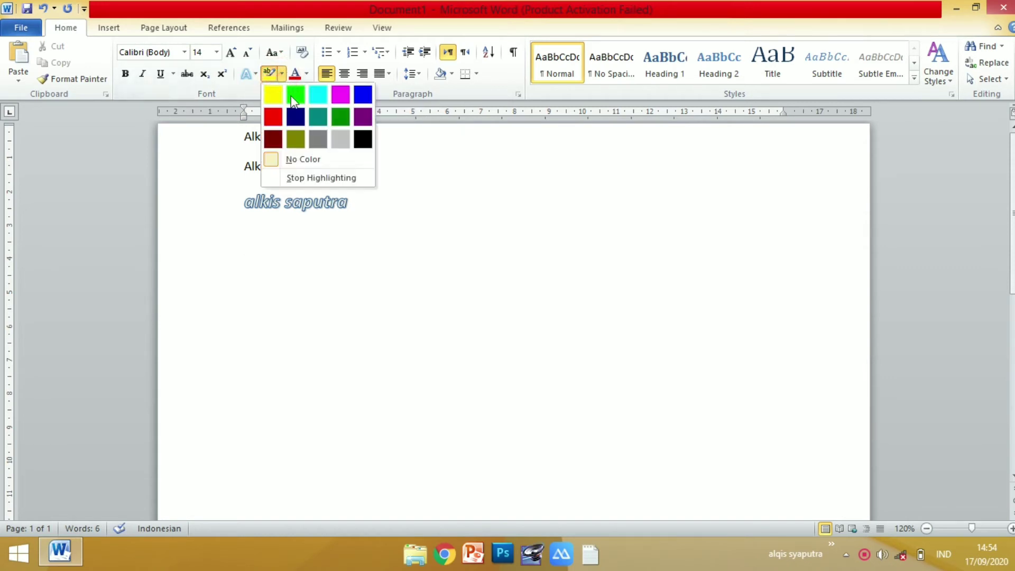
click(294, 96)
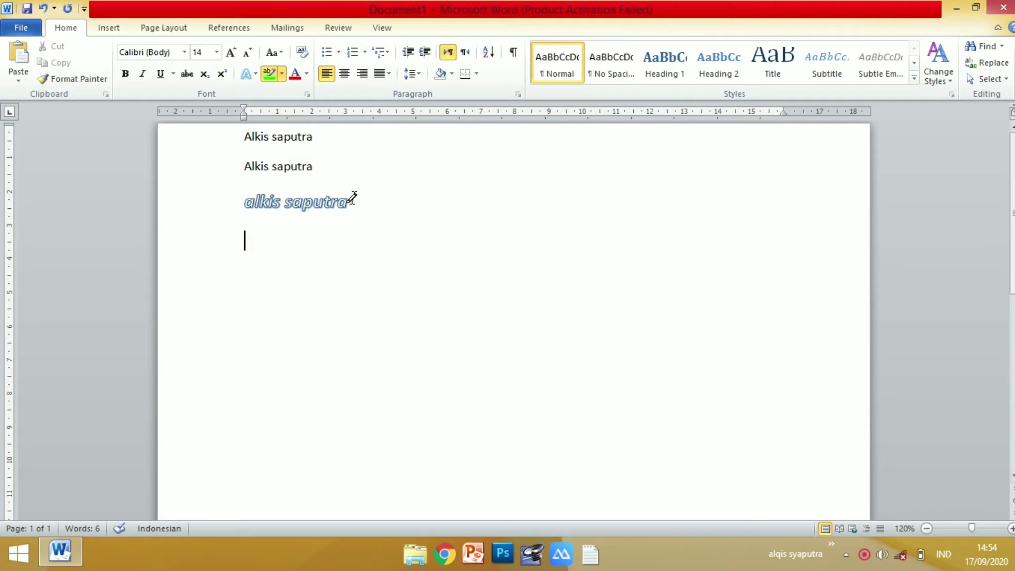
drag(353, 198, 287, 200)
click(318, 312)
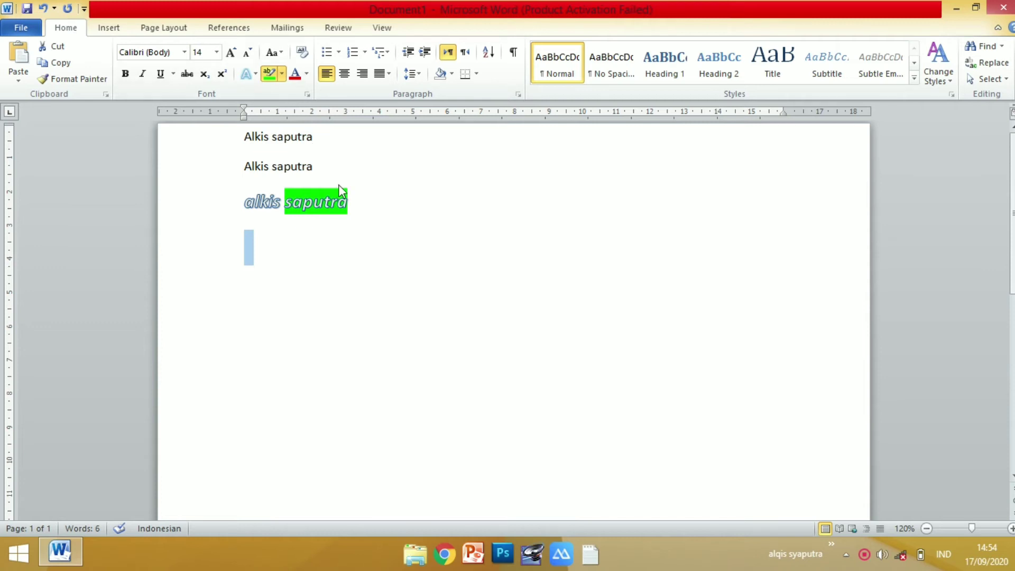
click(284, 76)
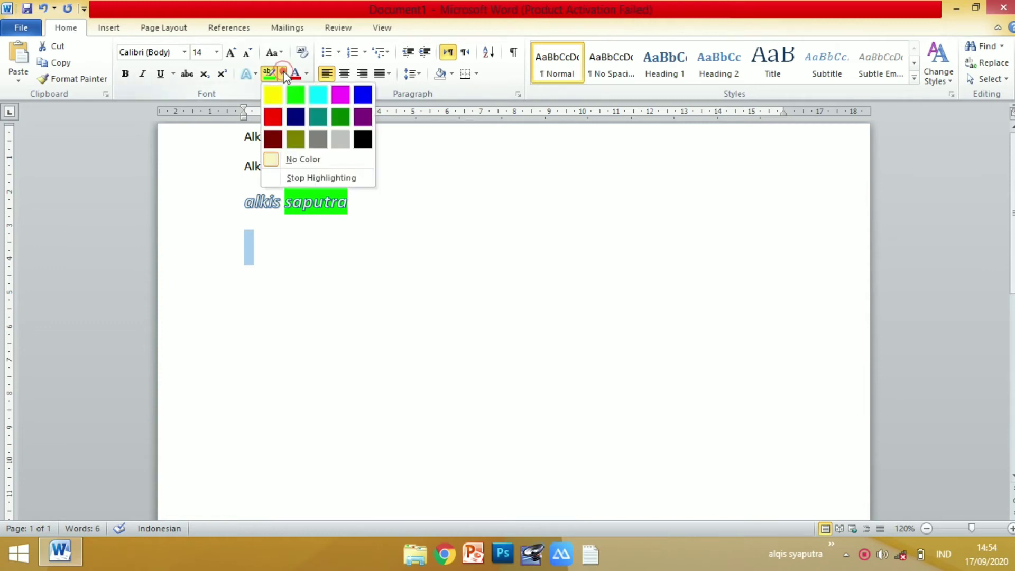
click(284, 76)
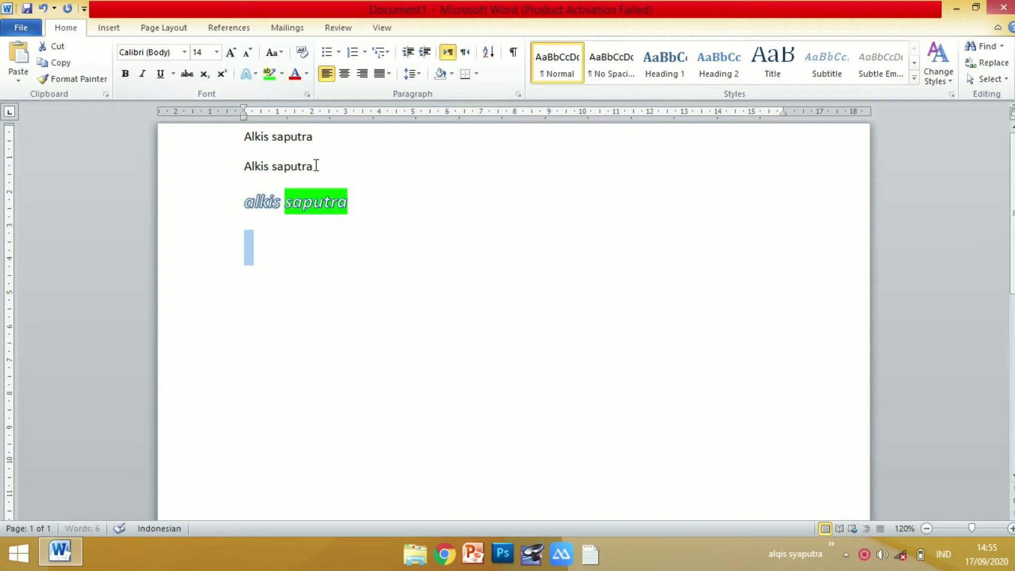
- Colour the surname on the second line red, then select lines two and three
drag(315, 163, 273, 161)
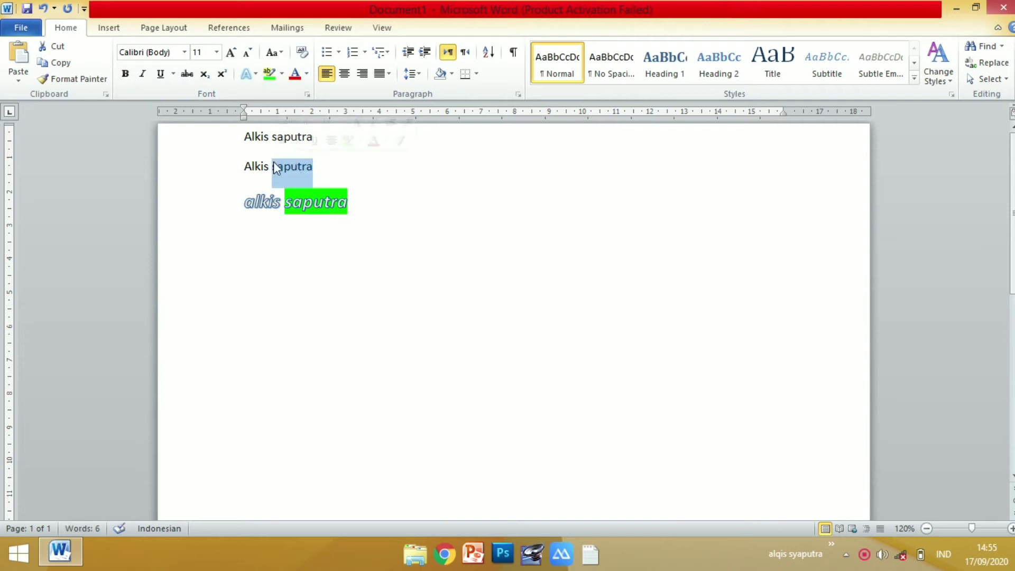
click(295, 77)
click(345, 173)
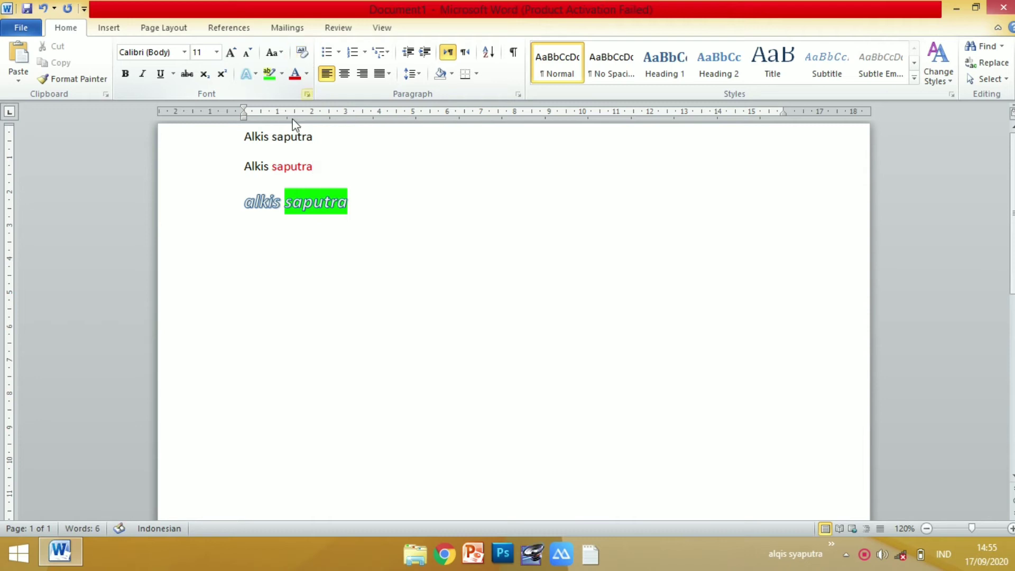
drag(245, 166, 407, 240)
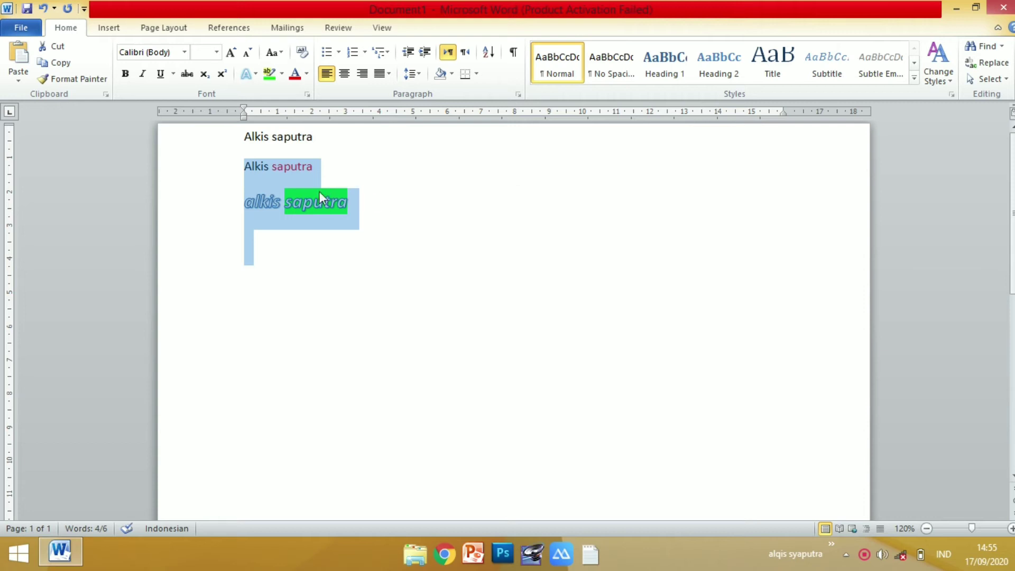
- Clear formatting from lines two and three and remove the green highlight from the surname
click(302, 52)
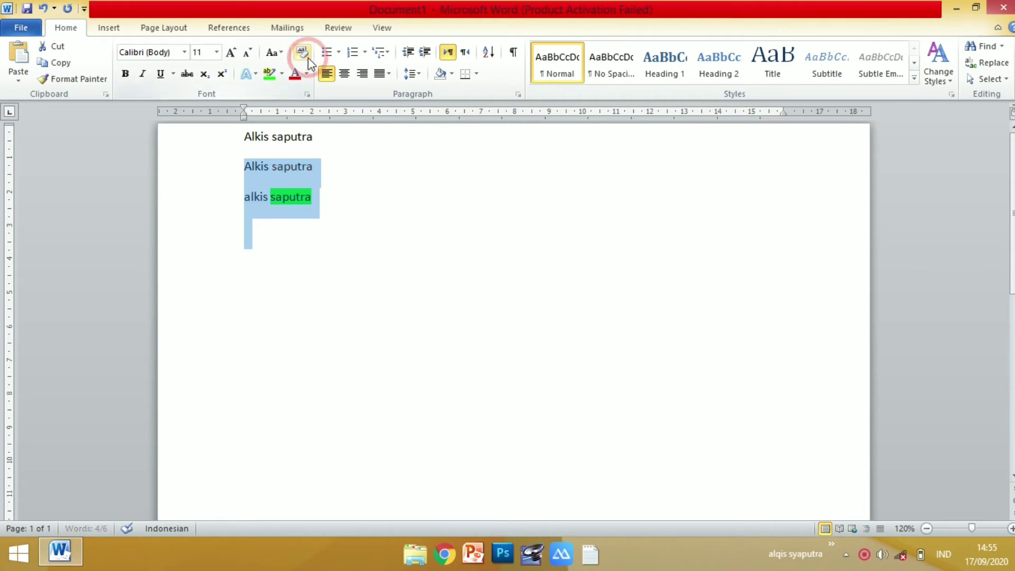
click(342, 218)
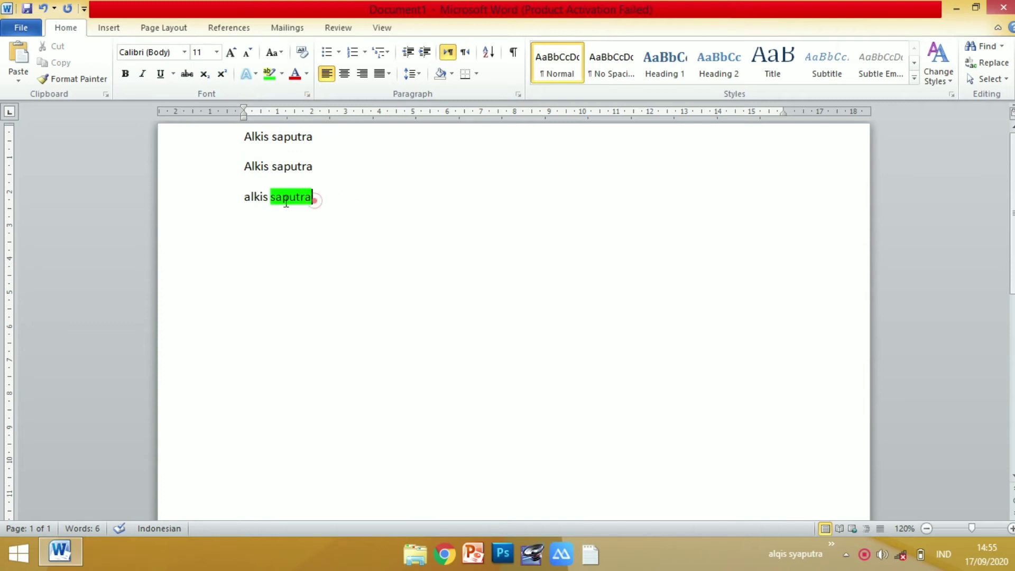
drag(315, 200, 268, 200)
click(302, 51)
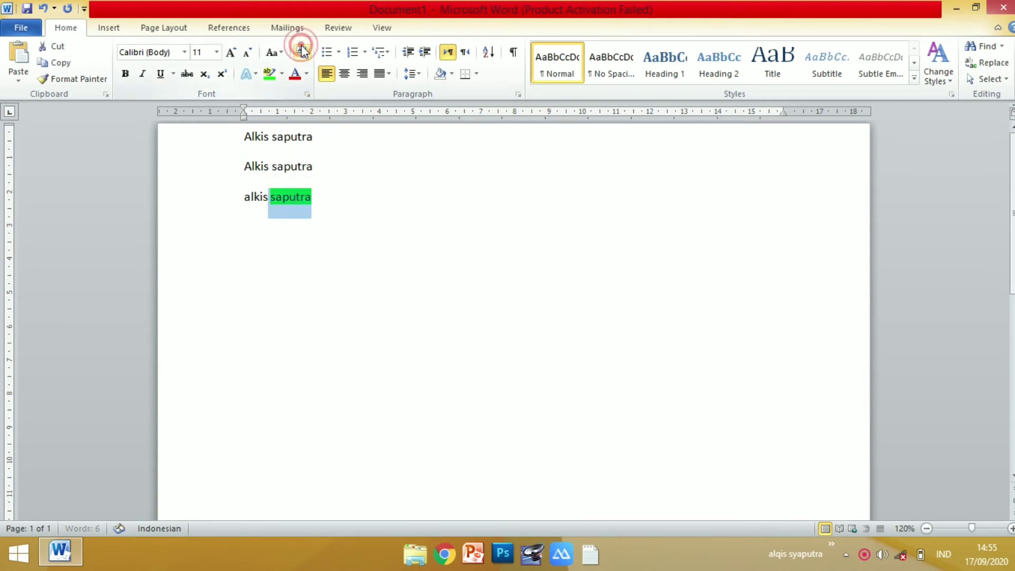
click(282, 74)
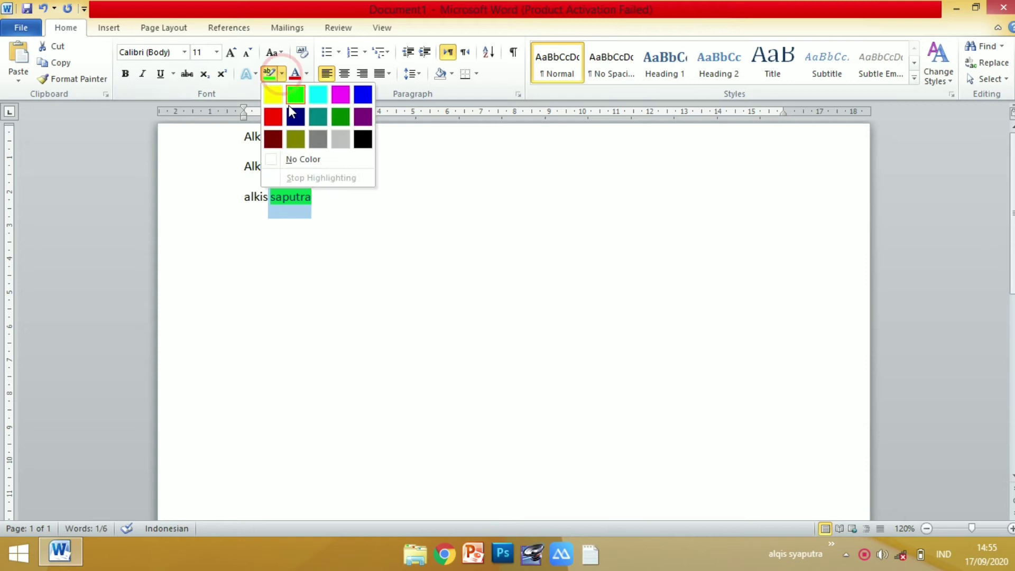
click(296, 159)
click(318, 168)
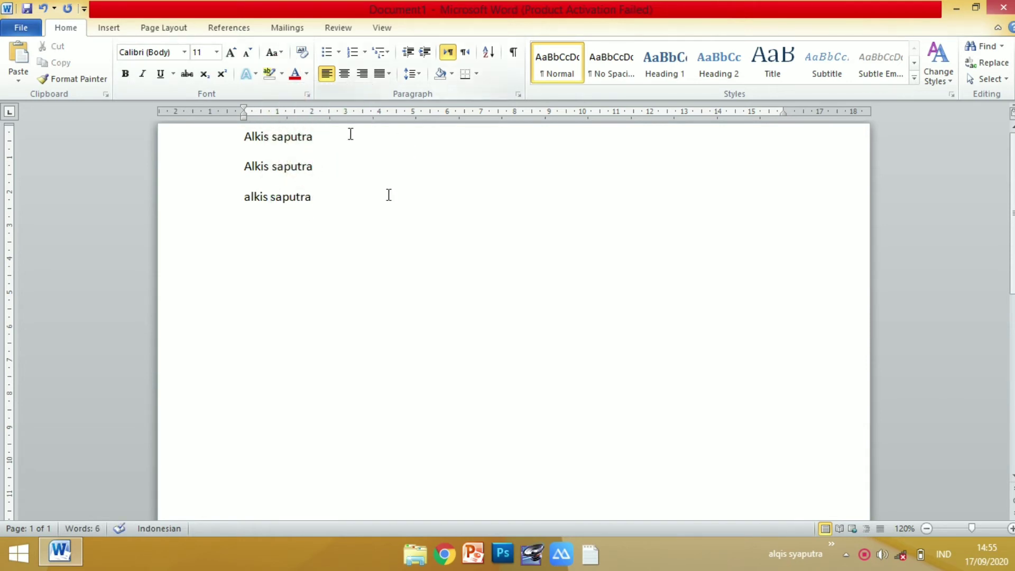
- Number all three name lines 1 to 3 after trying the bullet styles
click(339, 52)
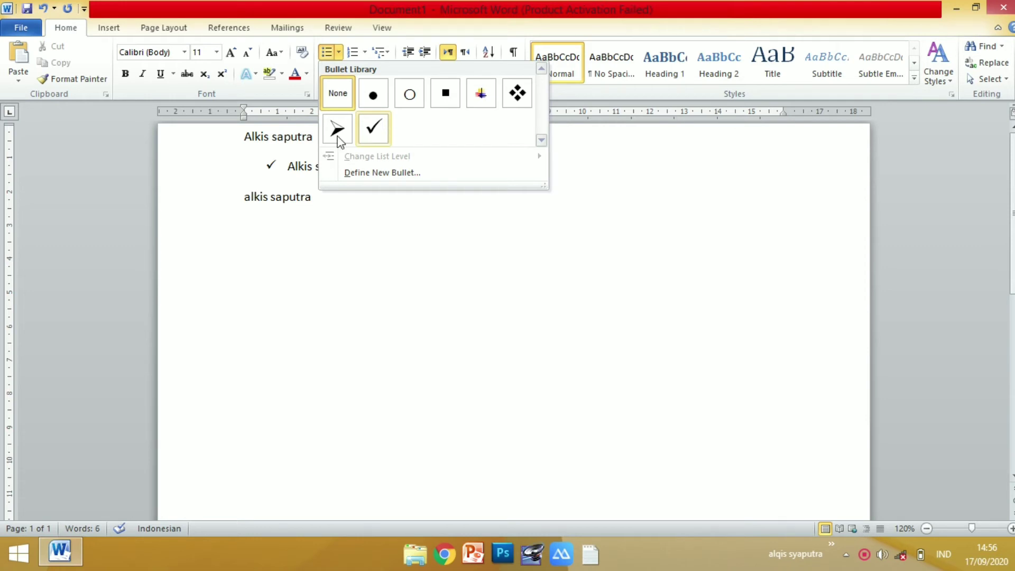
click(359, 58)
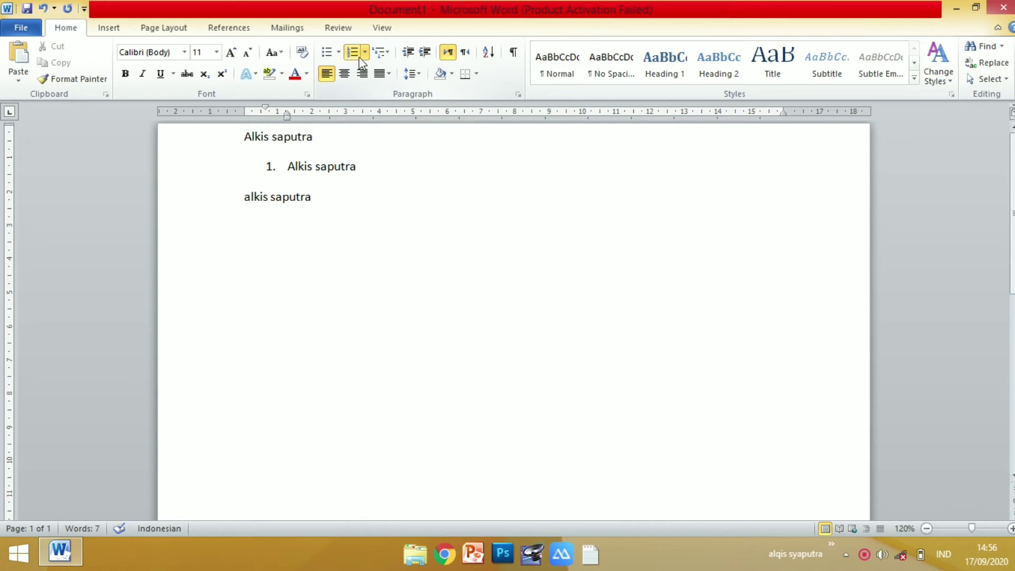
click(261, 174)
drag(244, 137, 342, 235)
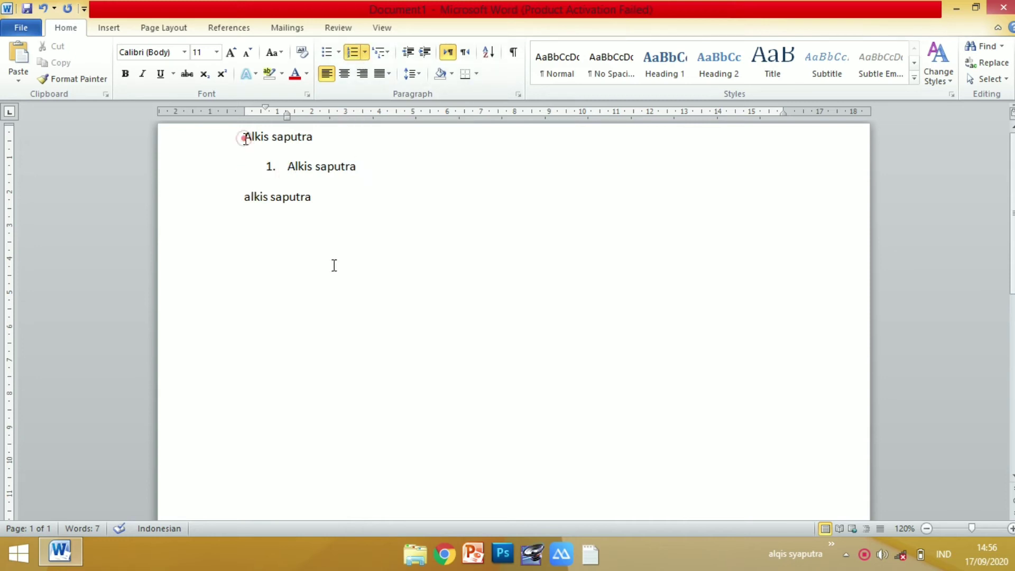
click(348, 56)
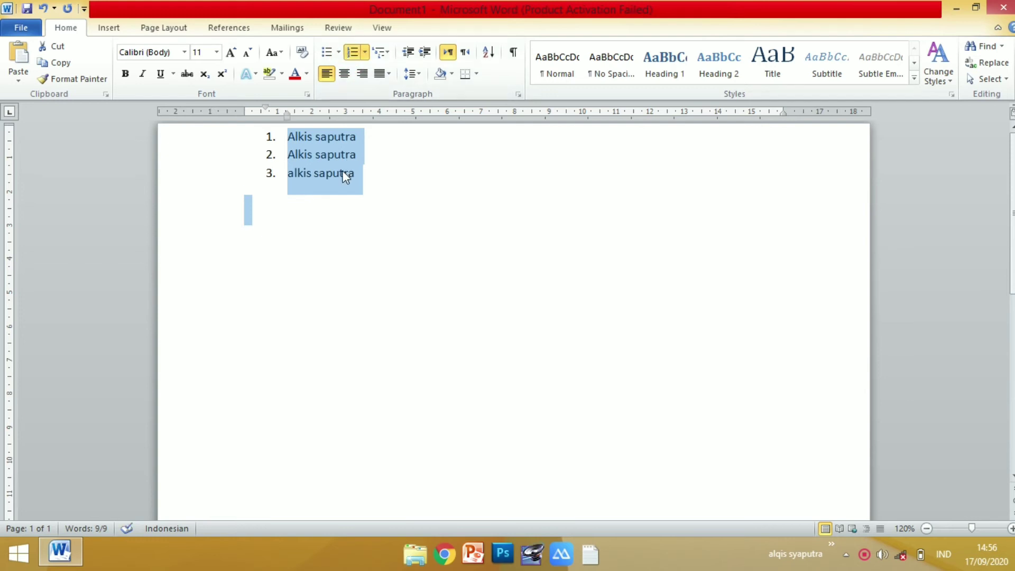
click(384, 181)
click(382, 52)
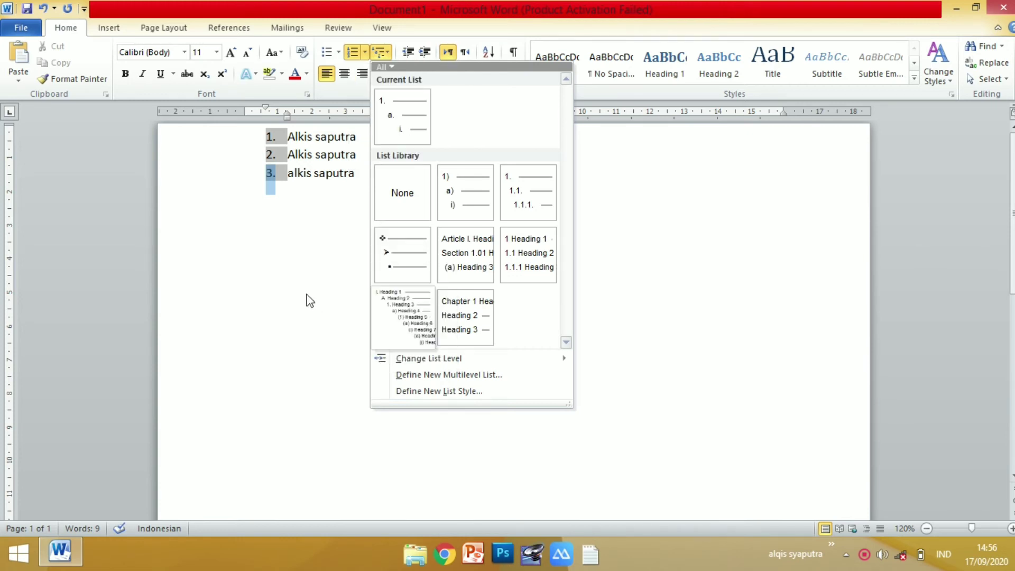
key(Escape)
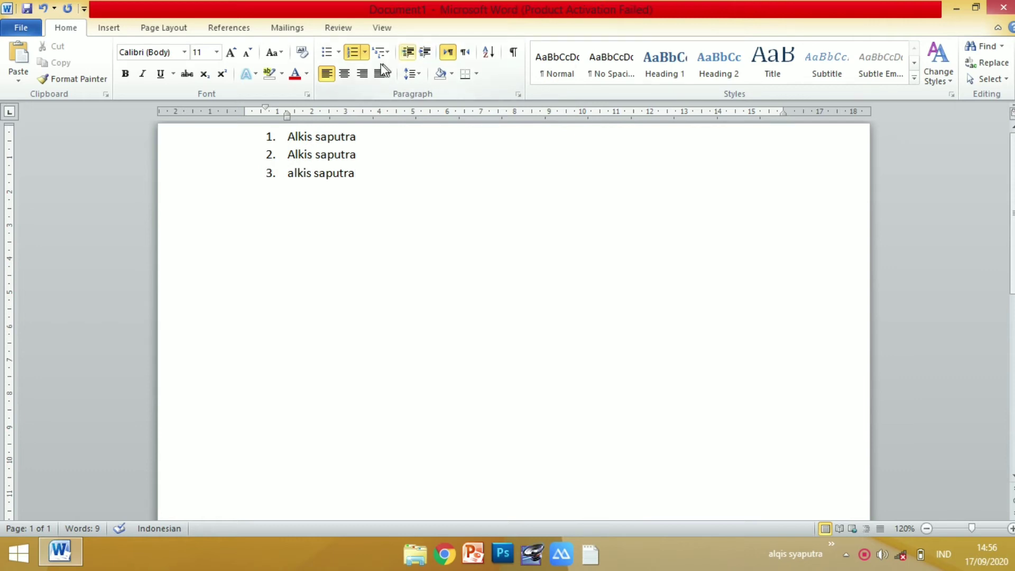
click(328, 74)
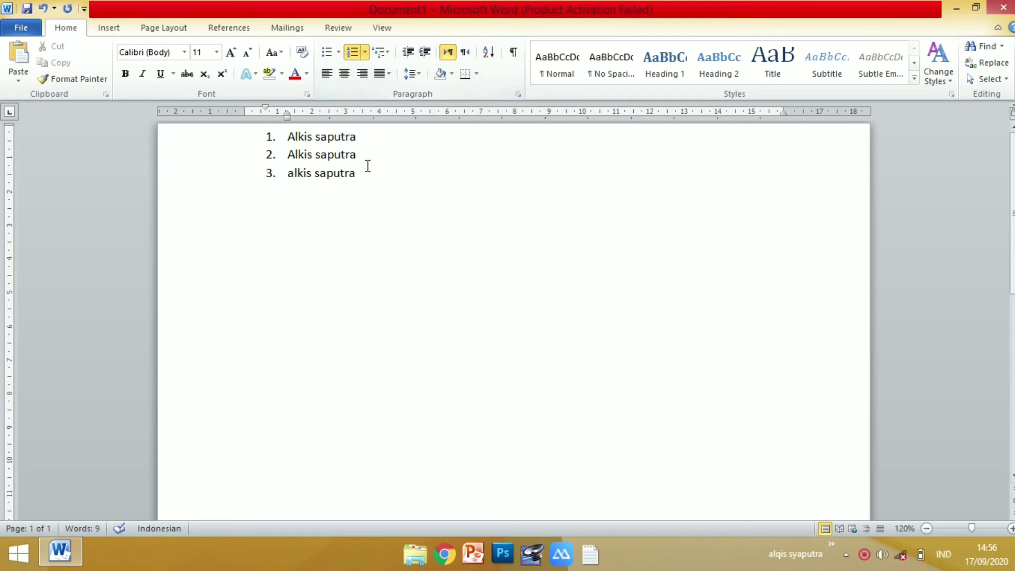
- Try centre, right and justified alignment on the numbered list, then leave it left-aligned
drag(358, 173, 269, 141)
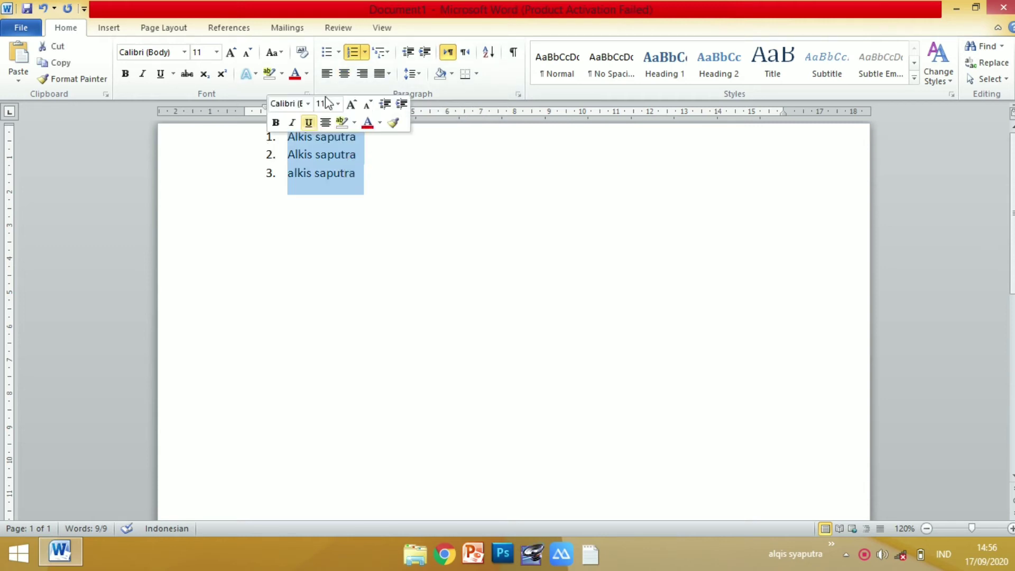
click(345, 74)
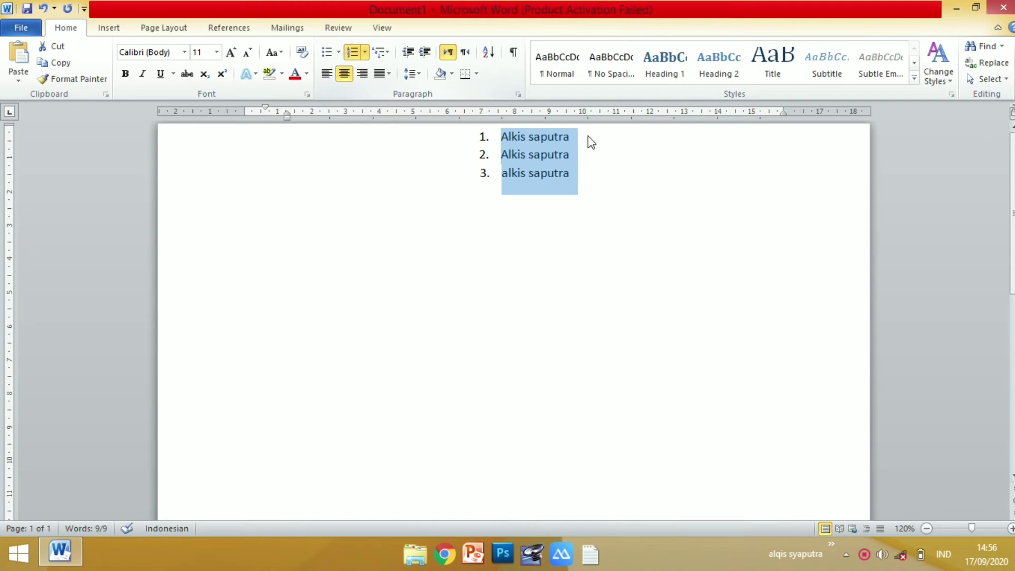
click(363, 74)
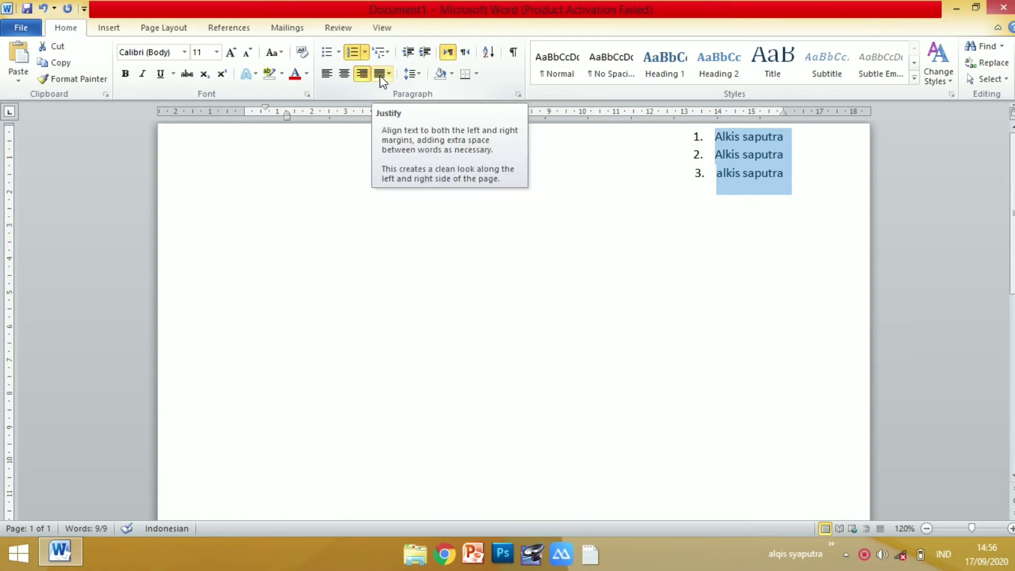
click(380, 76)
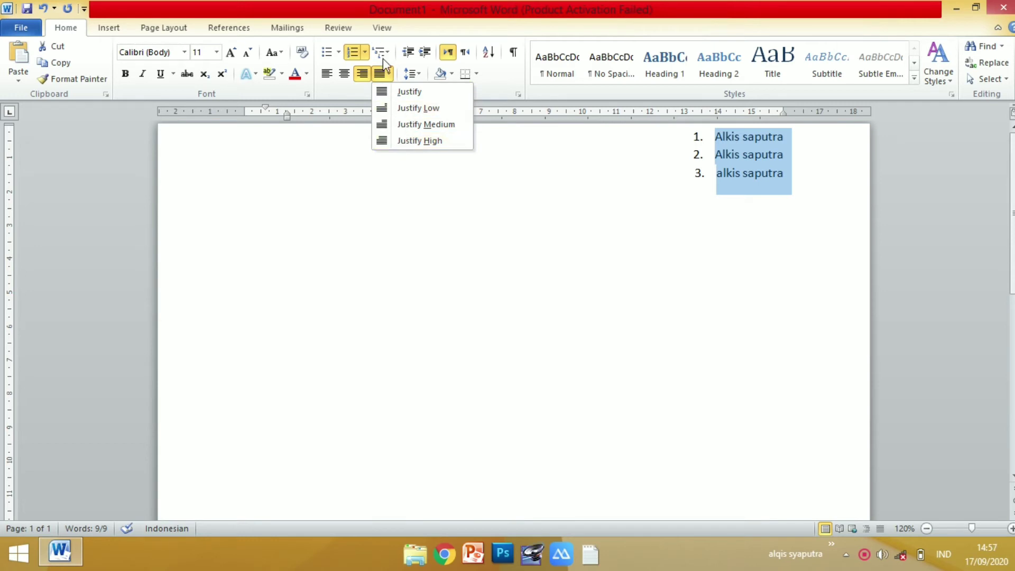
click(401, 94)
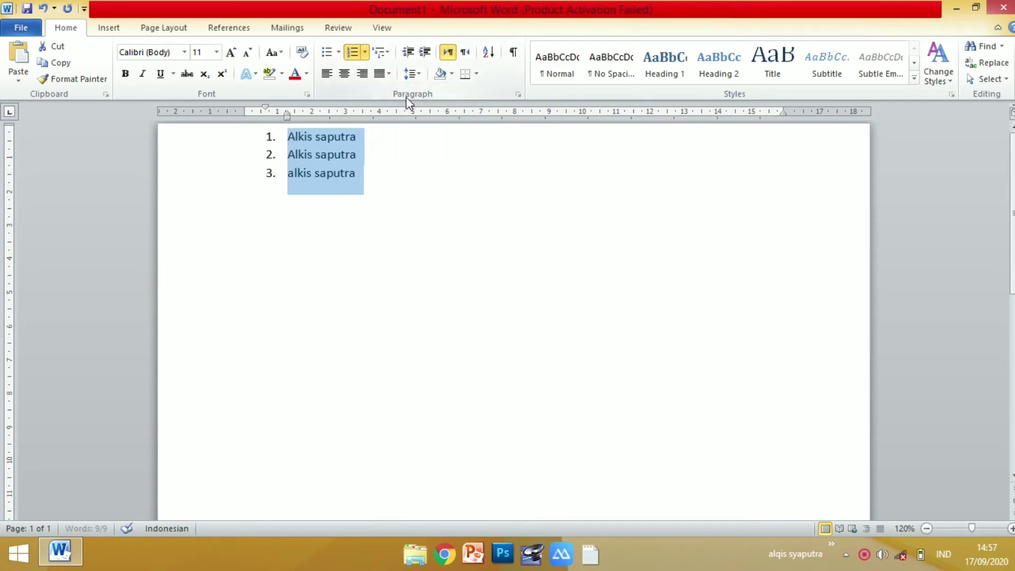
click(327, 78)
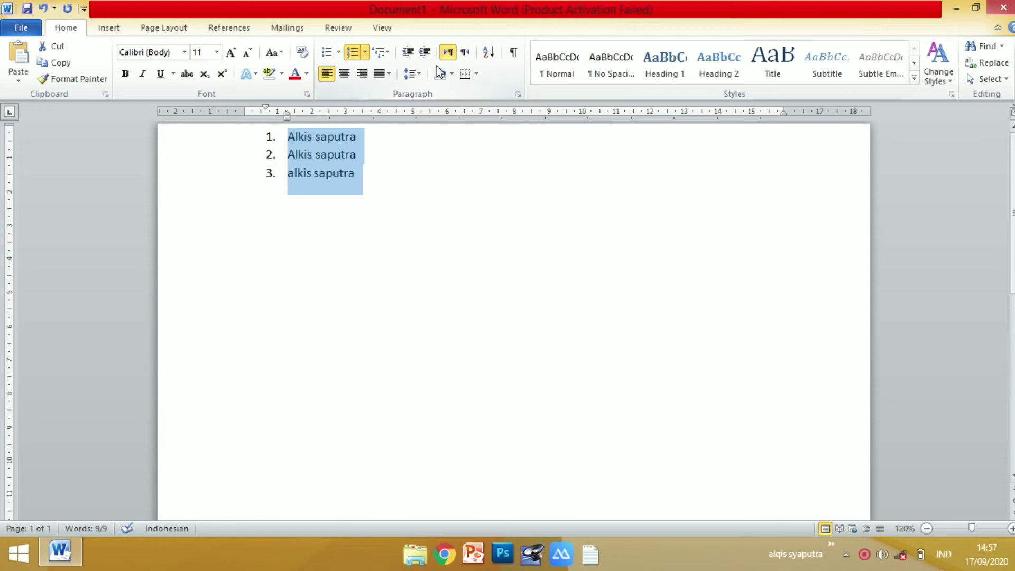
click(412, 74)
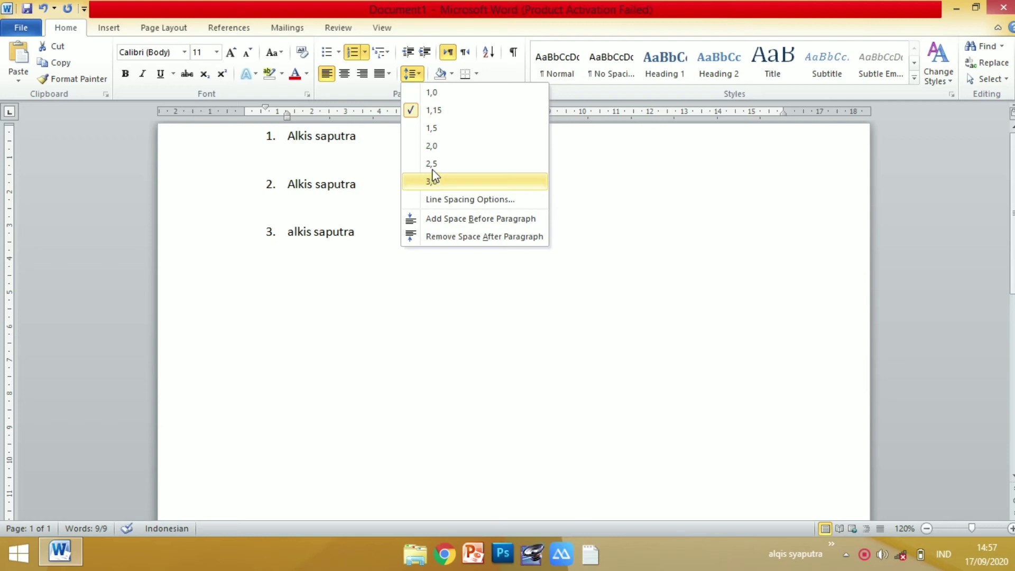
- Change the numbered list's line spacing from 1,15 to 1,0
click(427, 94)
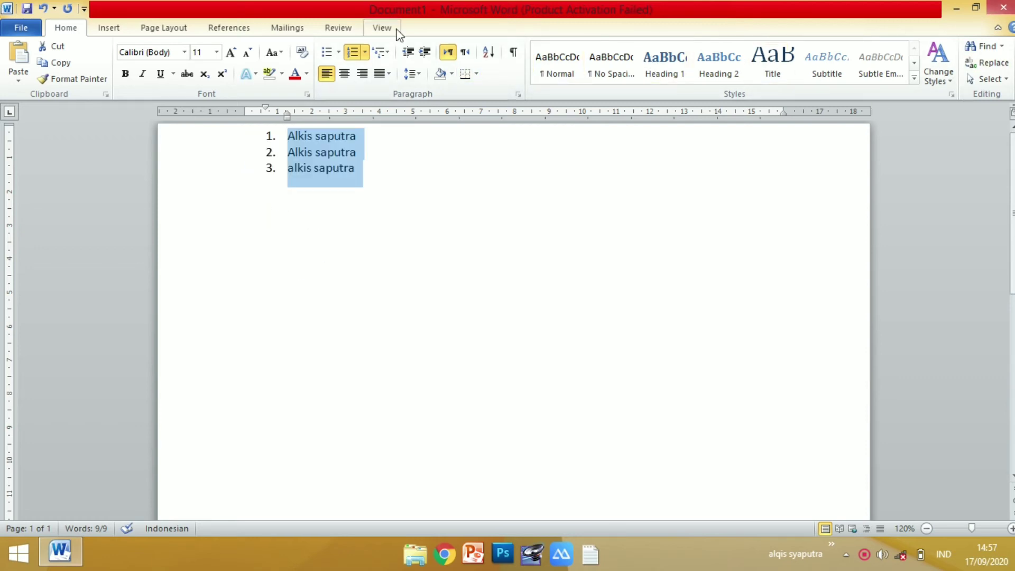
- Browse the Insert tab's Cover Page gallery and close it without choosing a design
click(118, 29)
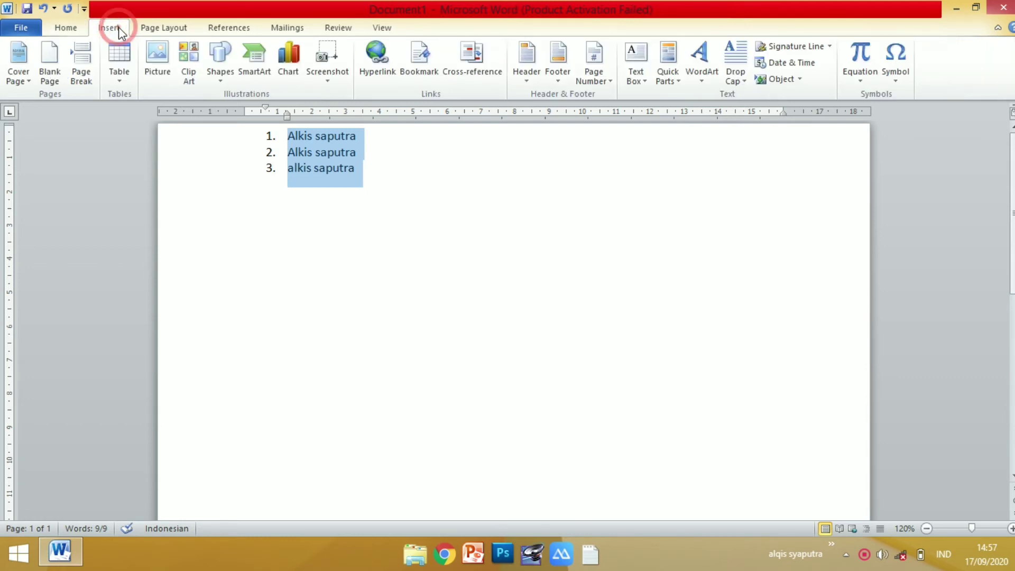
click(24, 78)
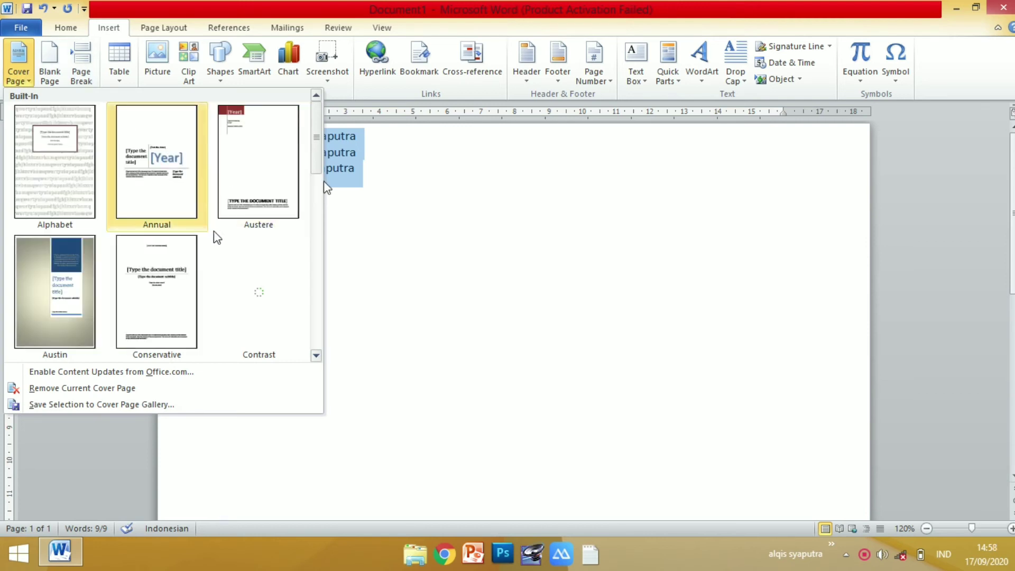
drag(316, 141, 316, 169)
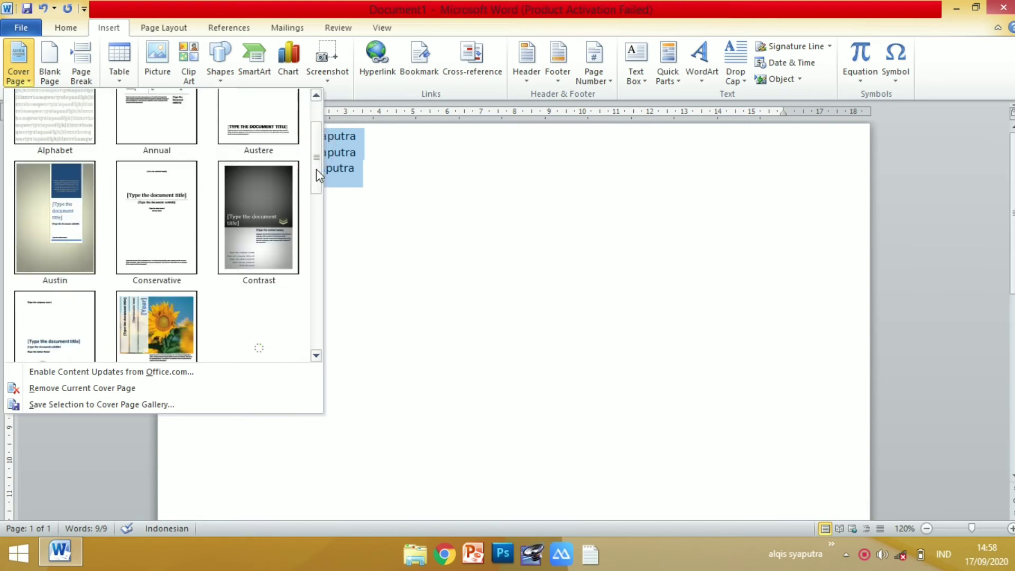
click(316, 94)
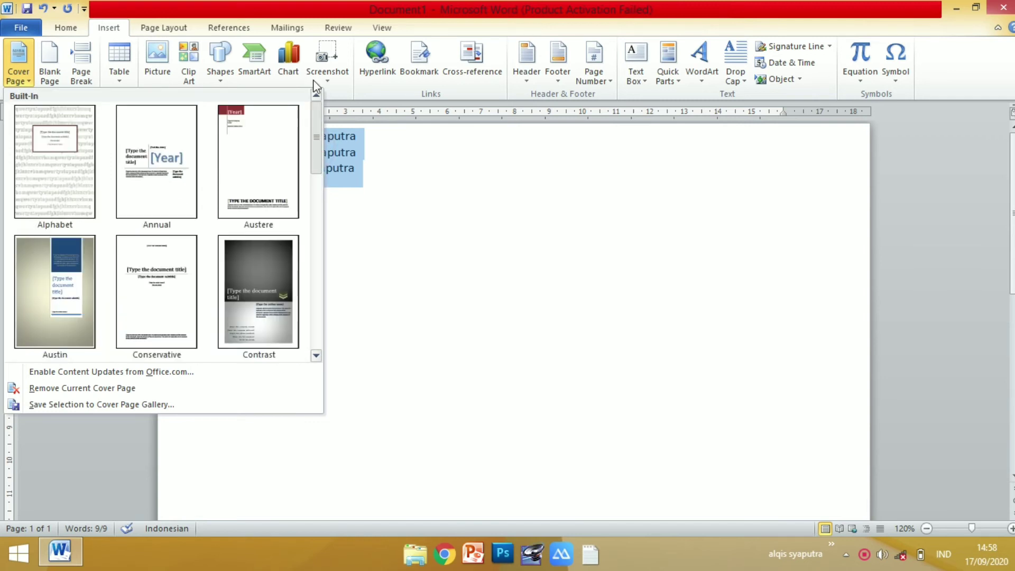
click(361, 256)
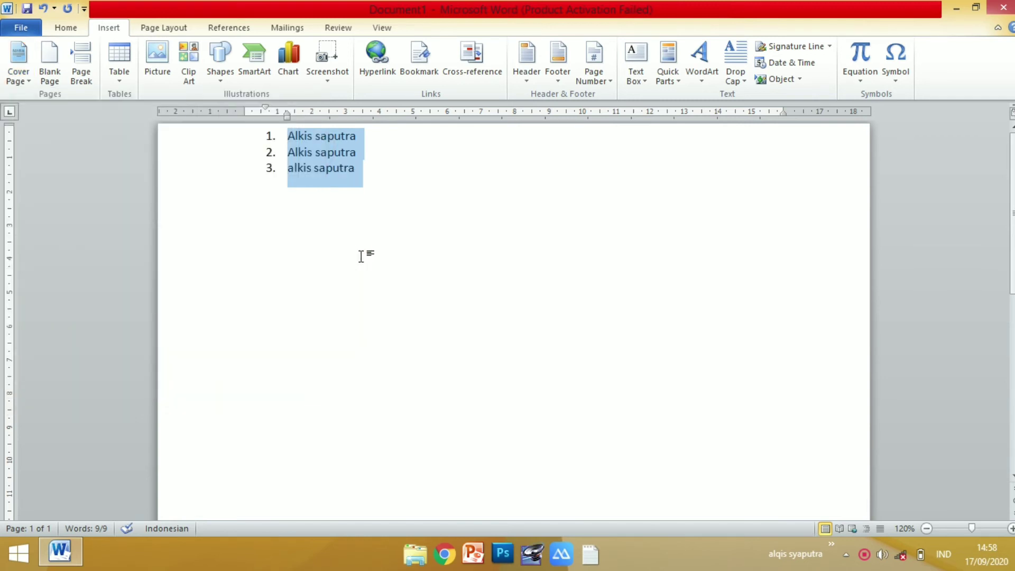
- Insert a blank page before the list and show the white space between pages
click(60, 72)
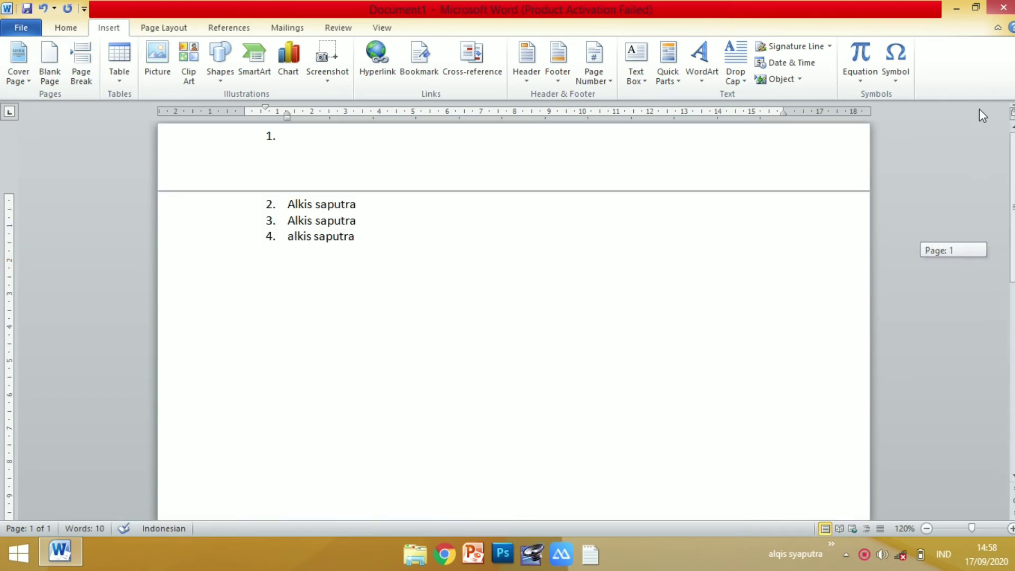
drag(3, 258, 983, 113)
double_click(715, 189)
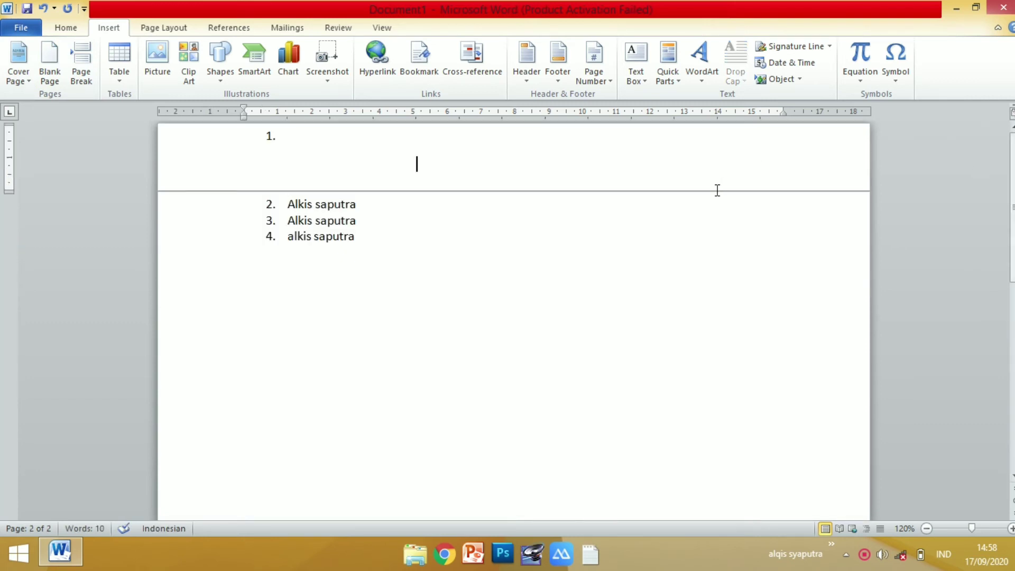
drag(1011, 169, 1011, 343)
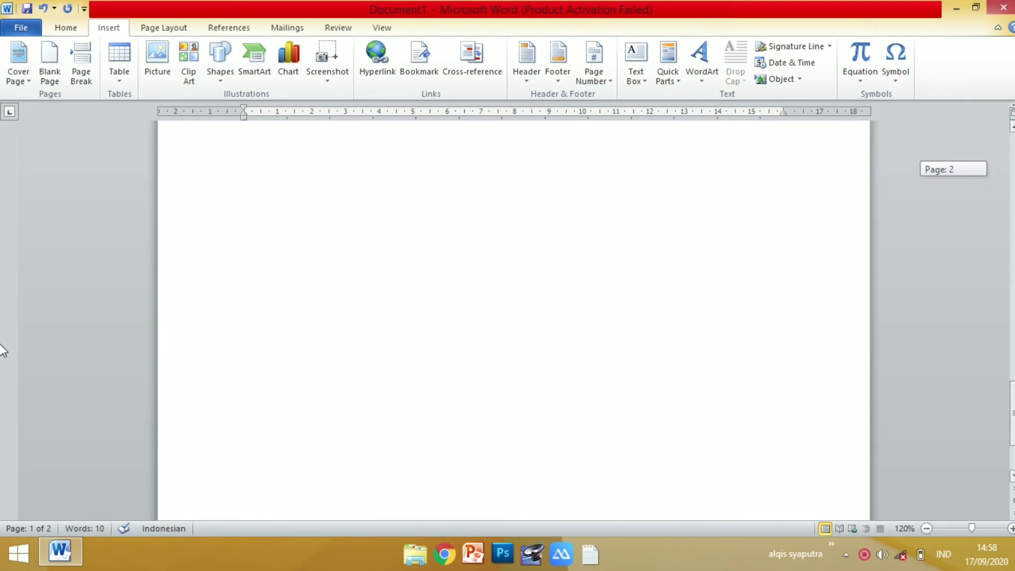
drag(2, 318, 842, 396)
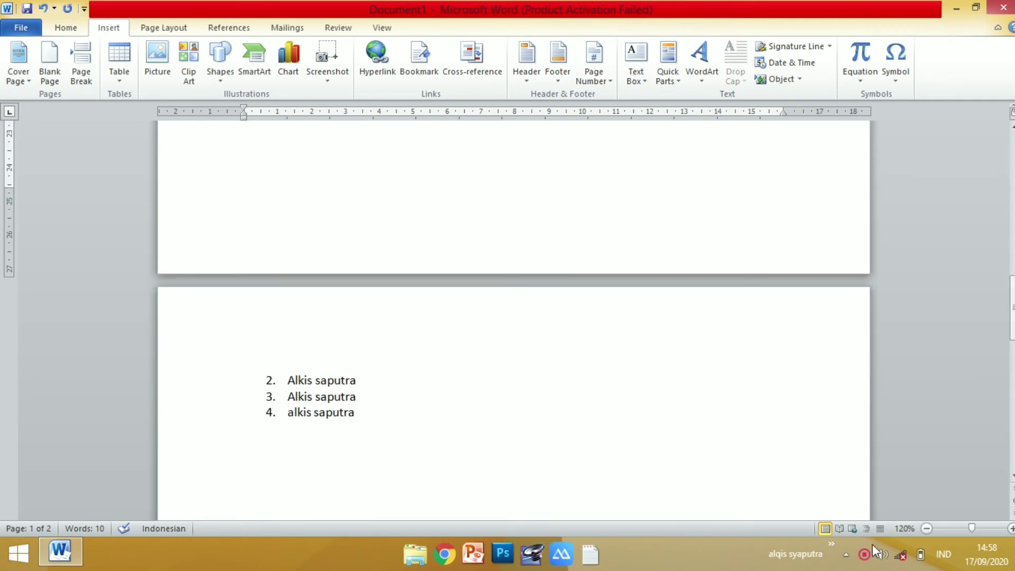
- Zoom out to compare pages, undo the blank page, then zoom back in to 96%
click(926, 528)
click(926, 527)
click(925, 527)
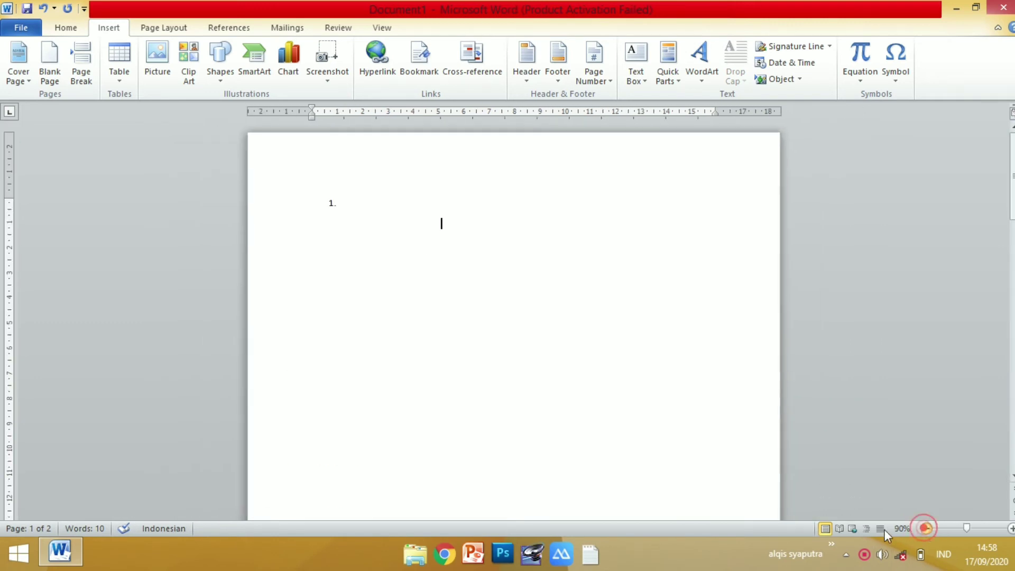
click(925, 527)
click(924, 527)
click(925, 528)
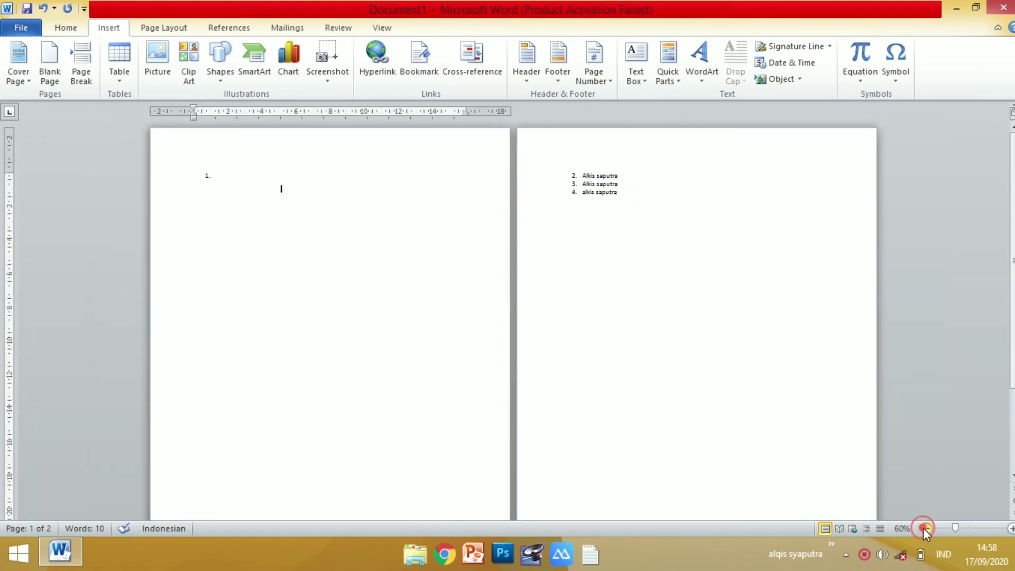
click(925, 528)
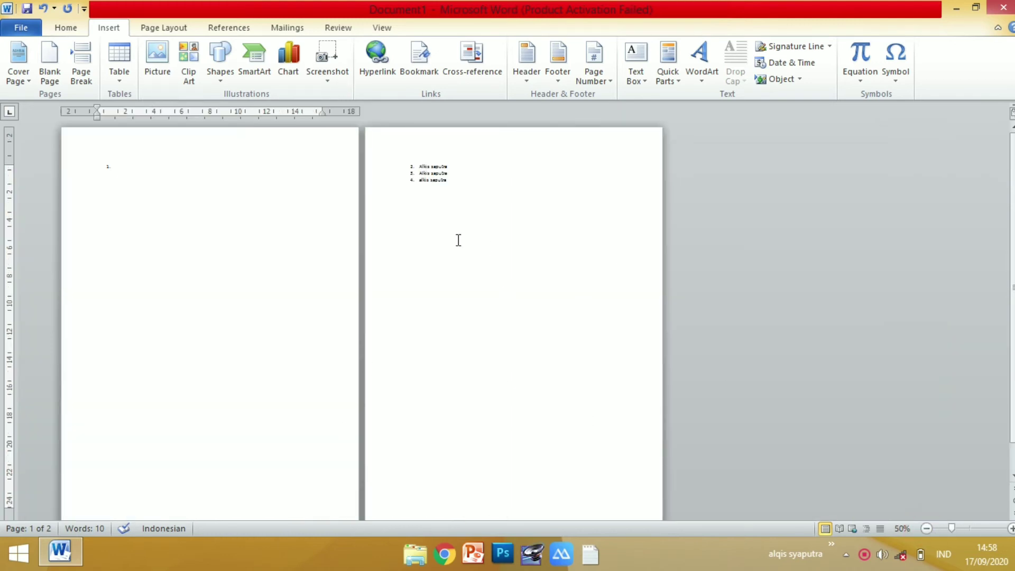
key(ctrl+z)
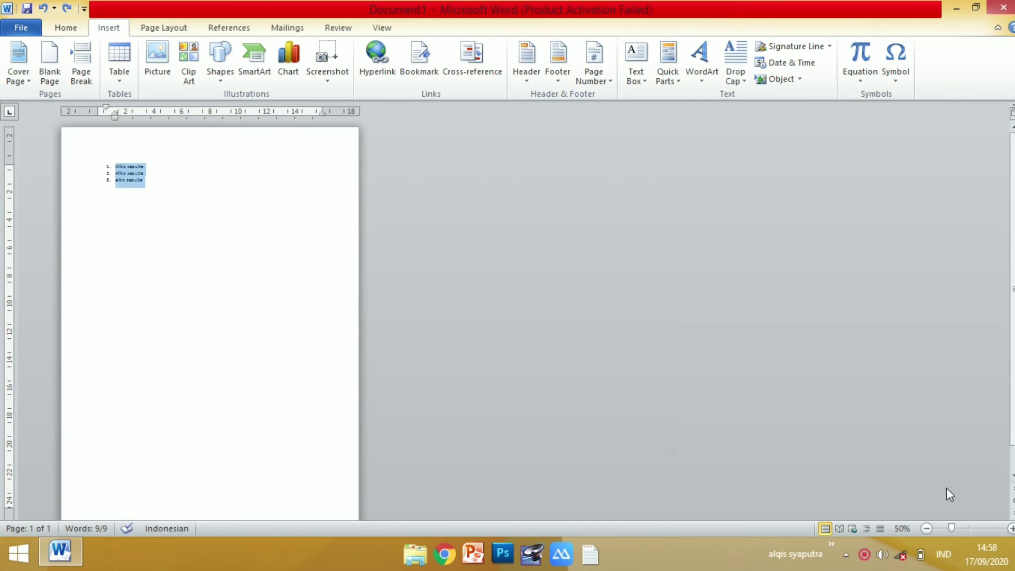
click(968, 528)
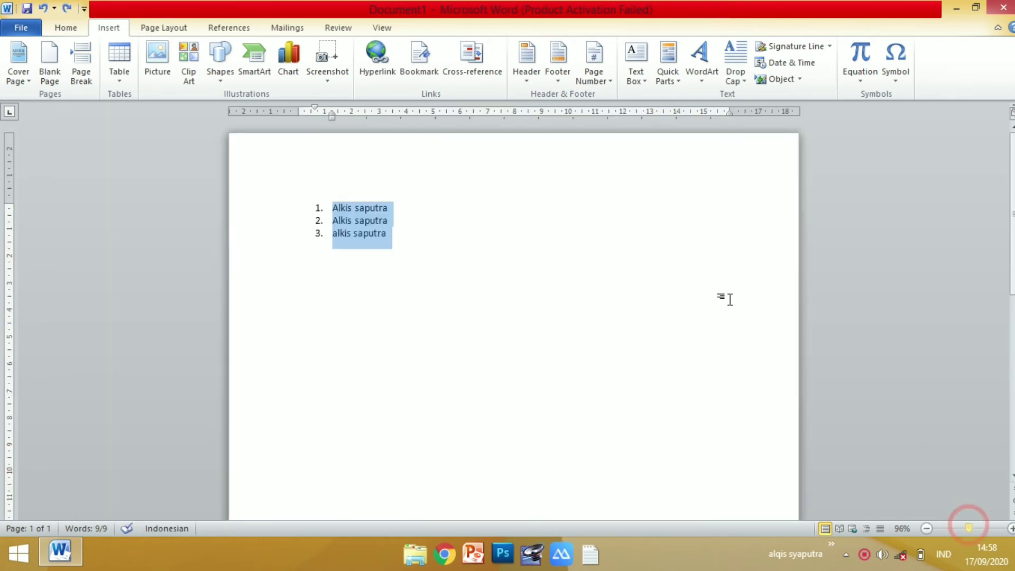
click(438, 210)
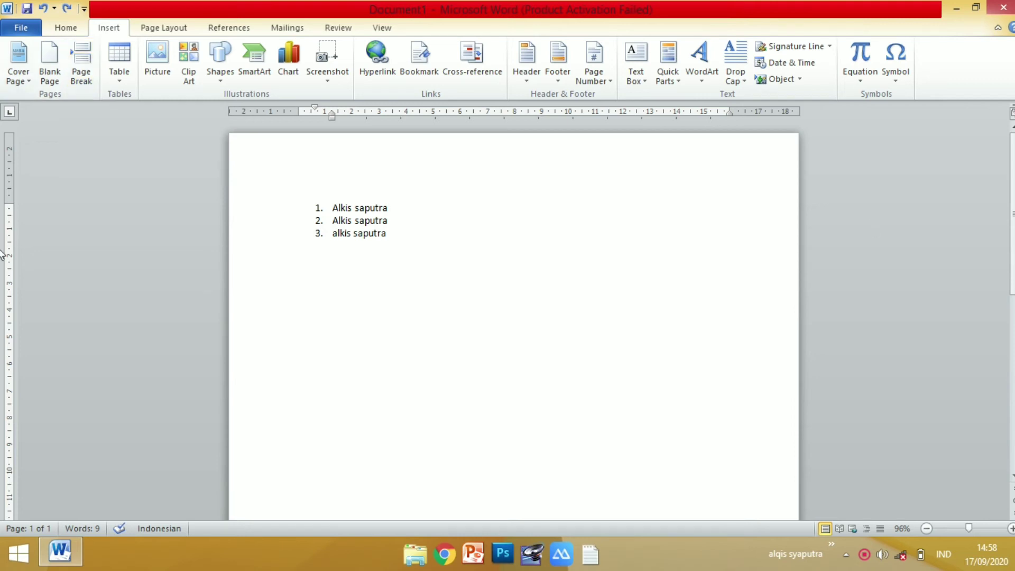
scroll(3, 253, down, 10)
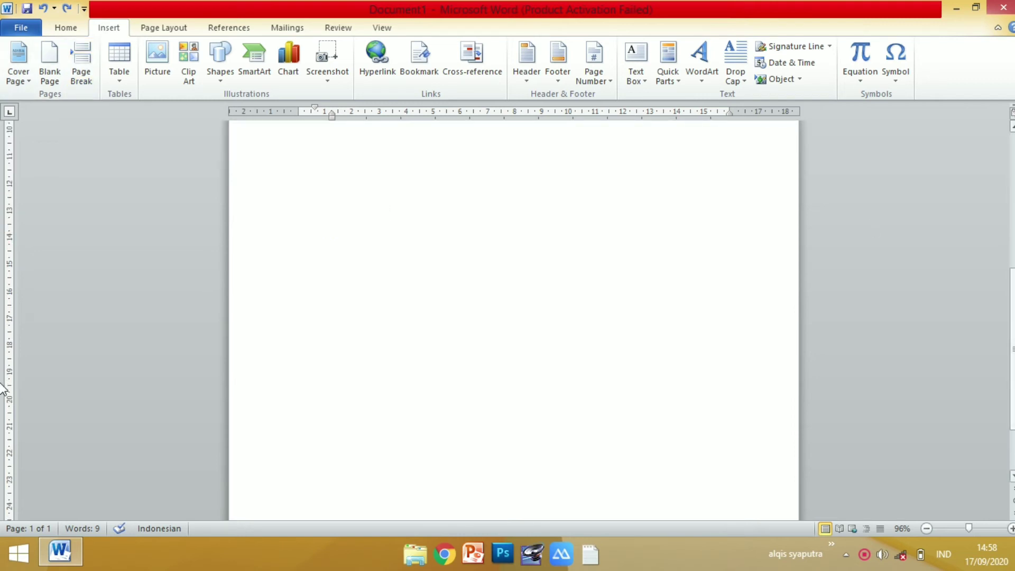
- Redo the page break and add three more before the list, growing the document to seven pages
click(66, 8)
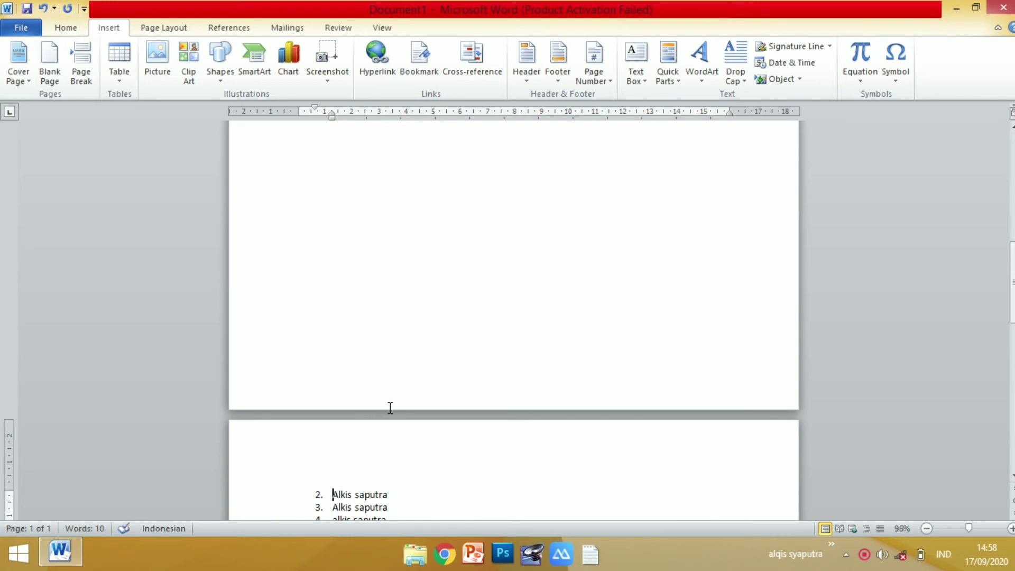
click(75, 69)
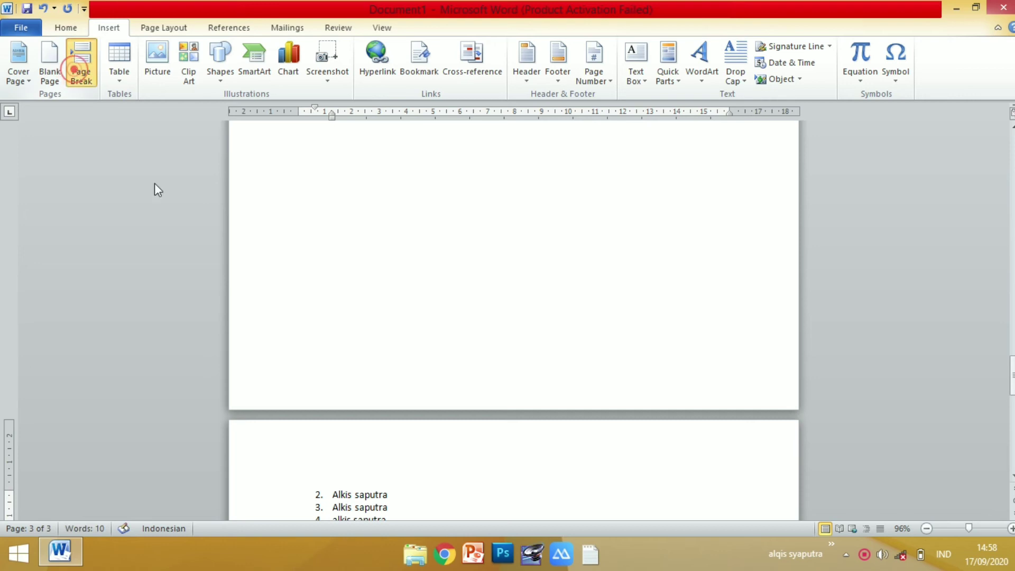
click(82, 58)
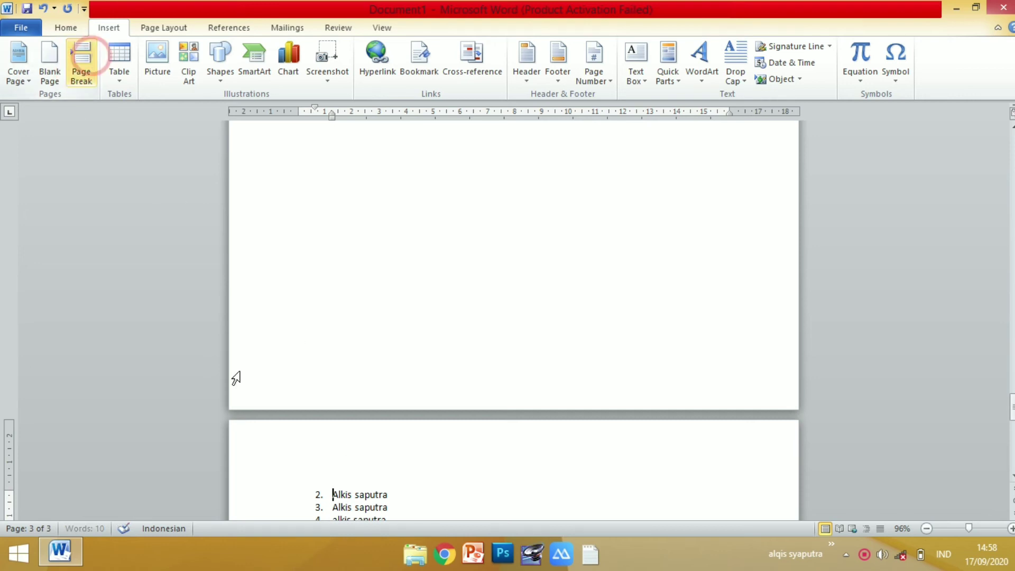
double_click(276, 414)
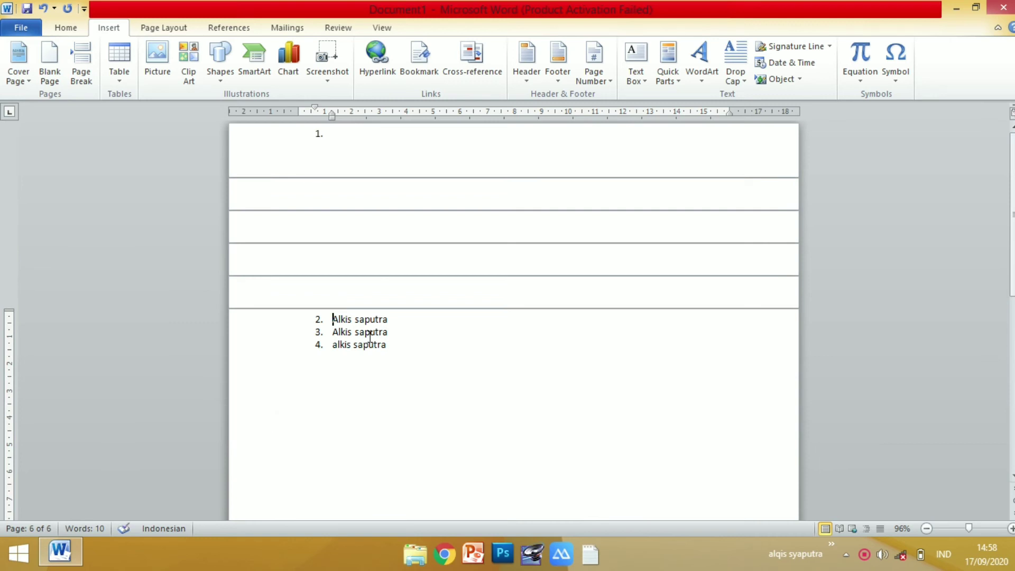
click(82, 73)
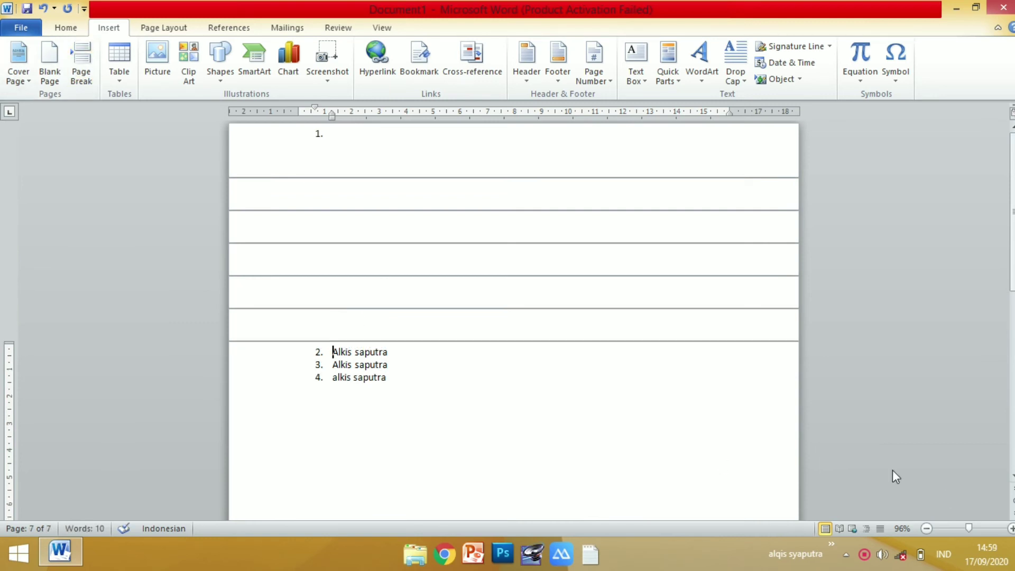
double_click(703, 341)
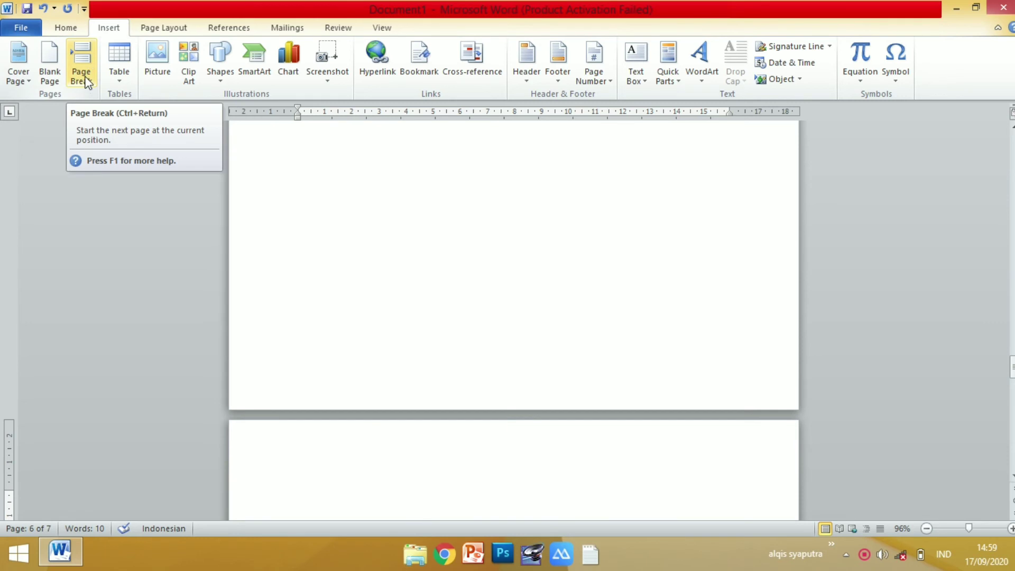
click(123, 77)
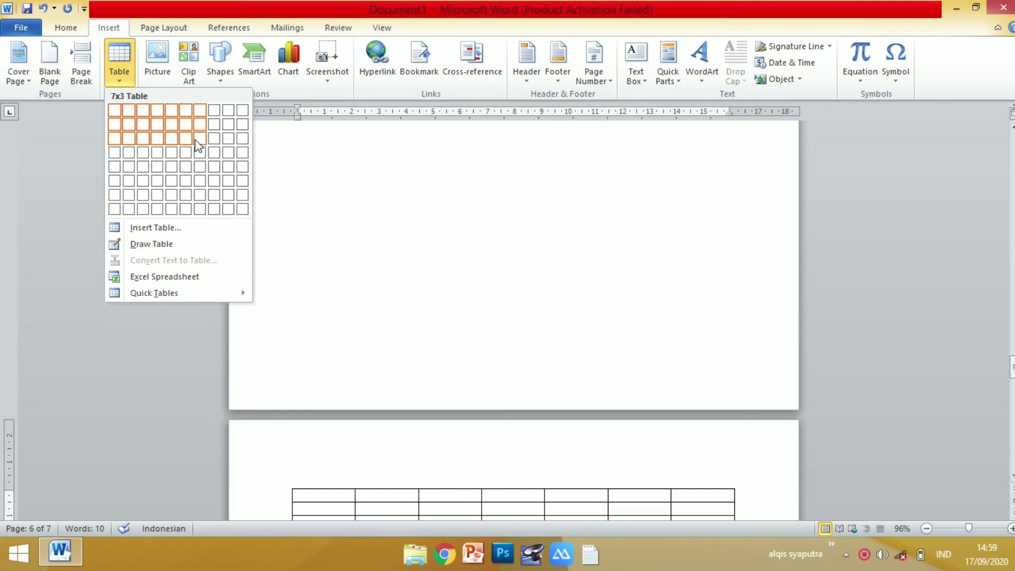
click(154, 70)
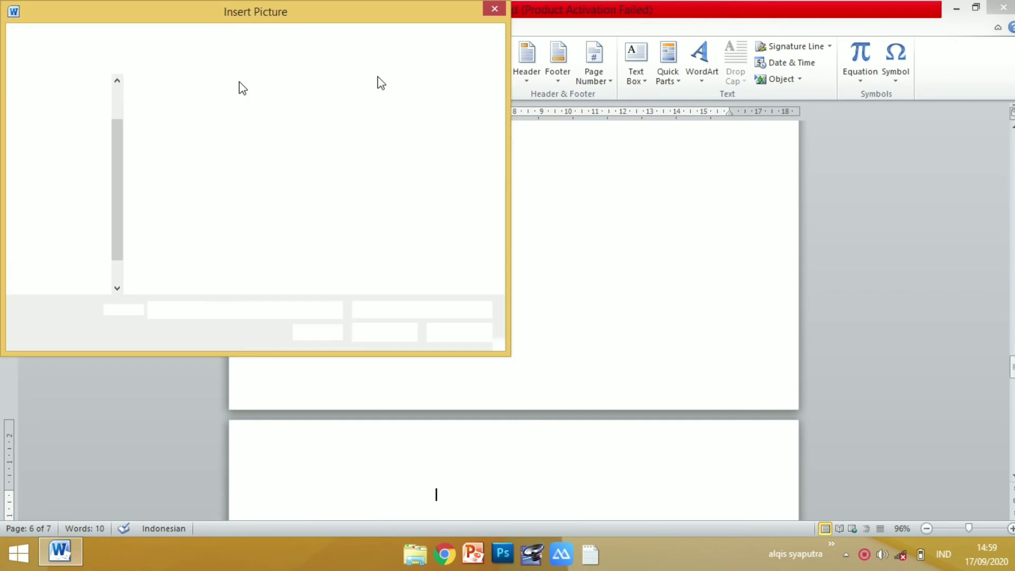
click(490, 11)
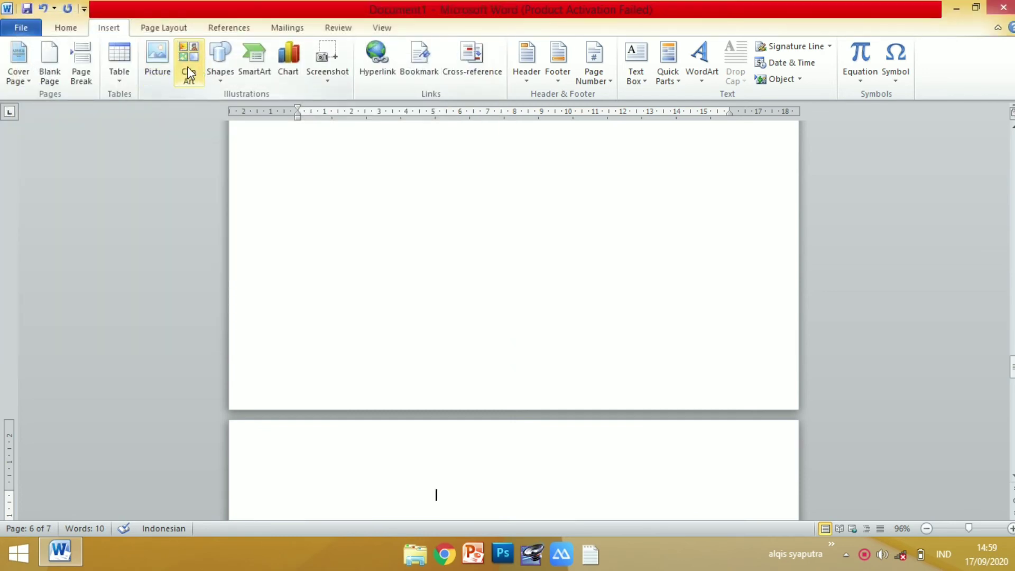
click(190, 67)
click(222, 70)
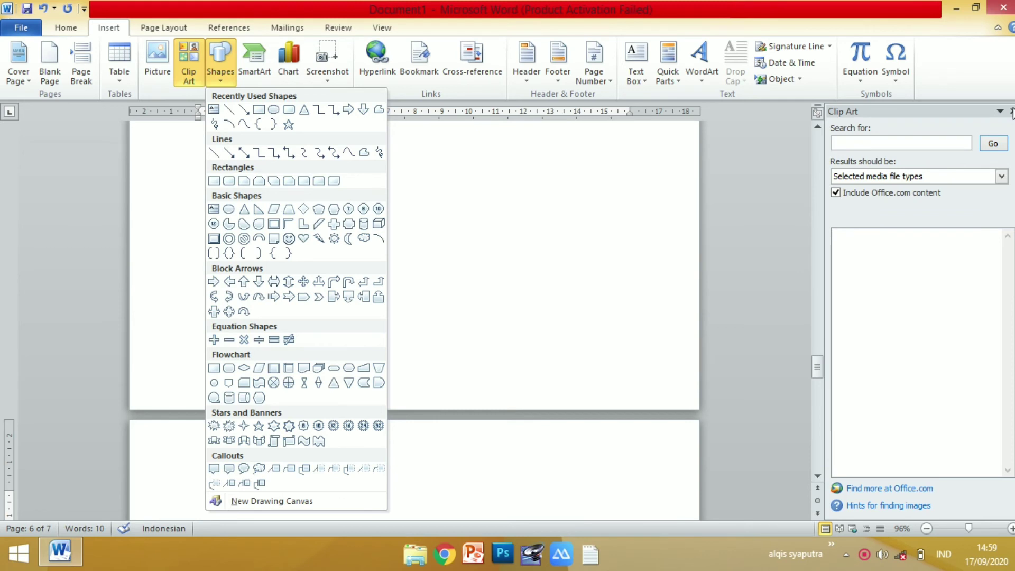
click(189, 63)
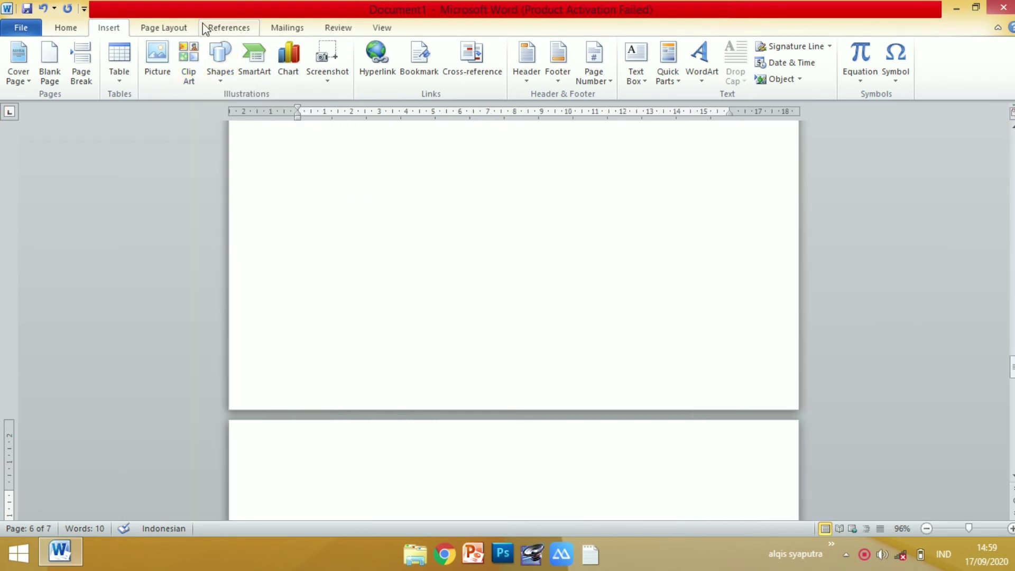
click(216, 60)
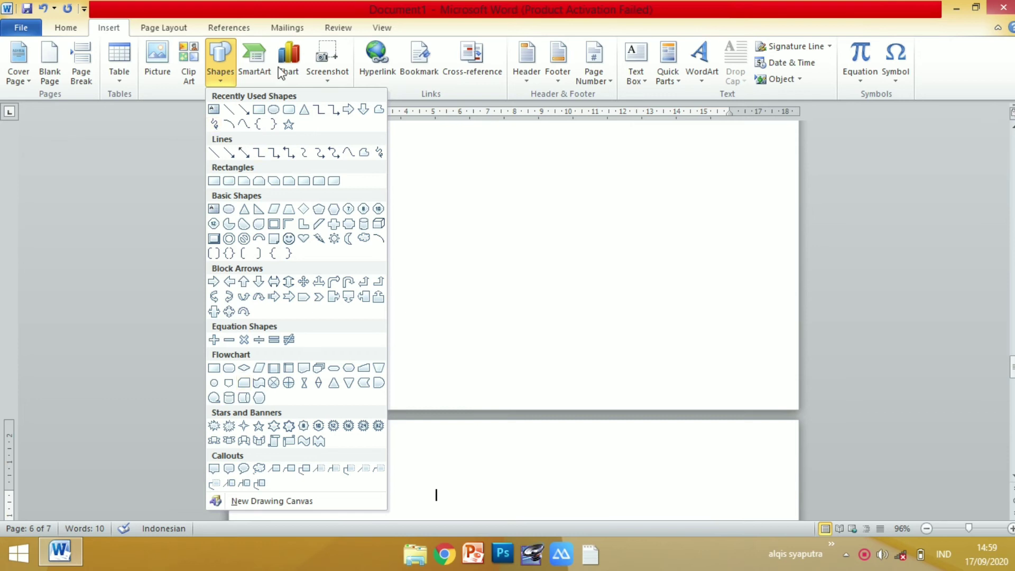
click(260, 57)
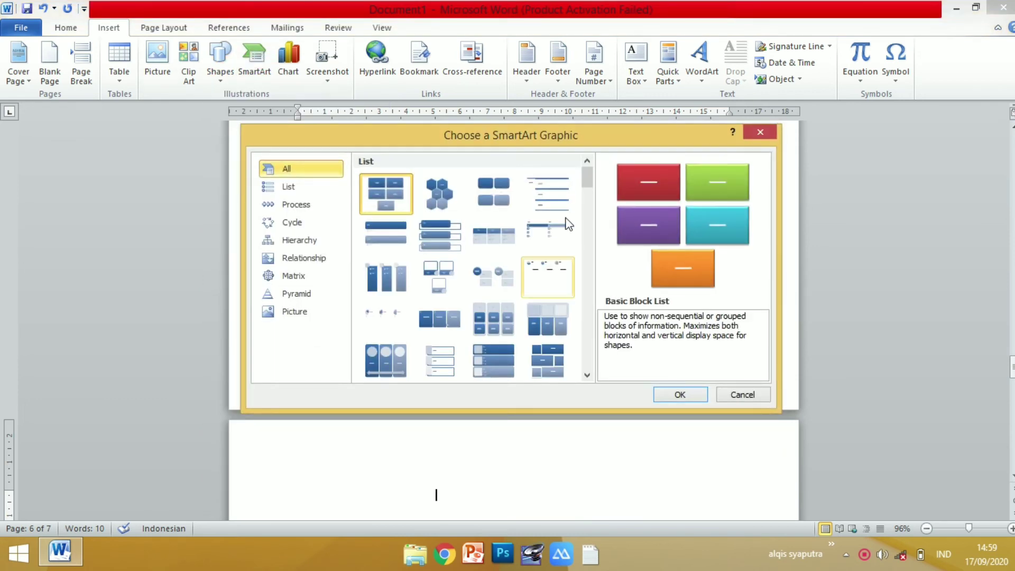
drag(587, 182, 587, 243)
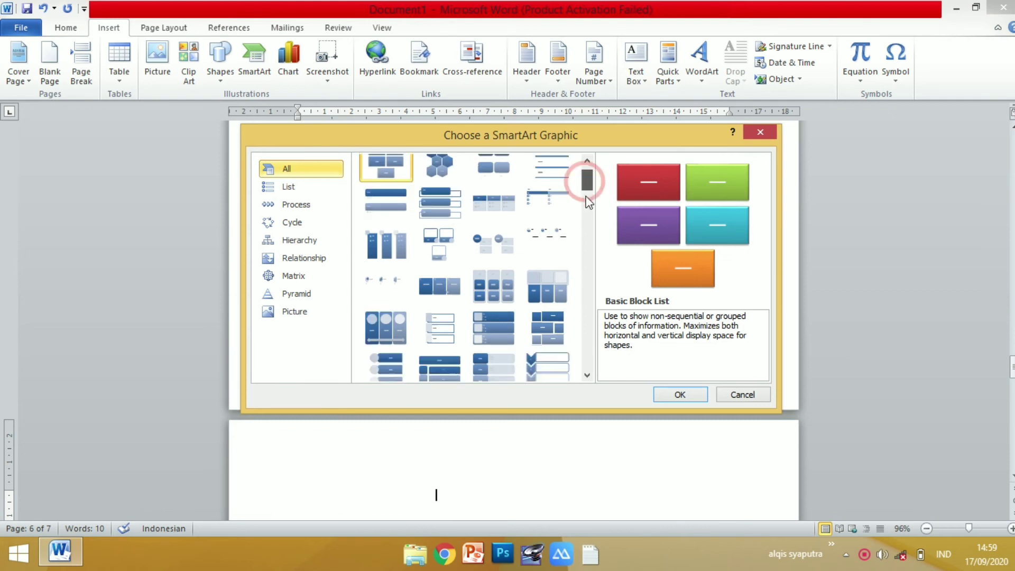
scroll(603, 272, down, 3)
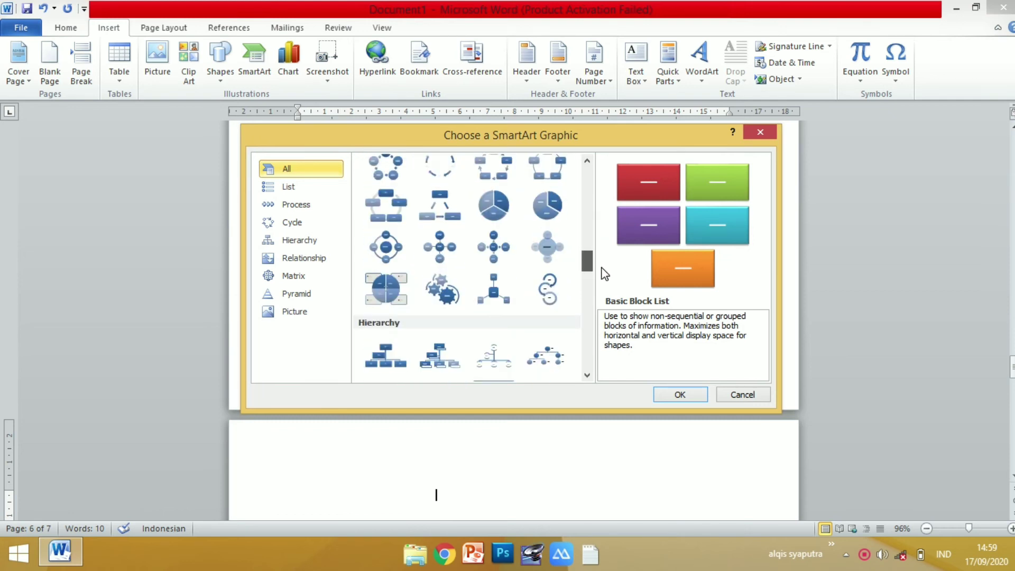
scroll(604, 271, up, 3)
scroll(604, 271, up, 5)
click(312, 204)
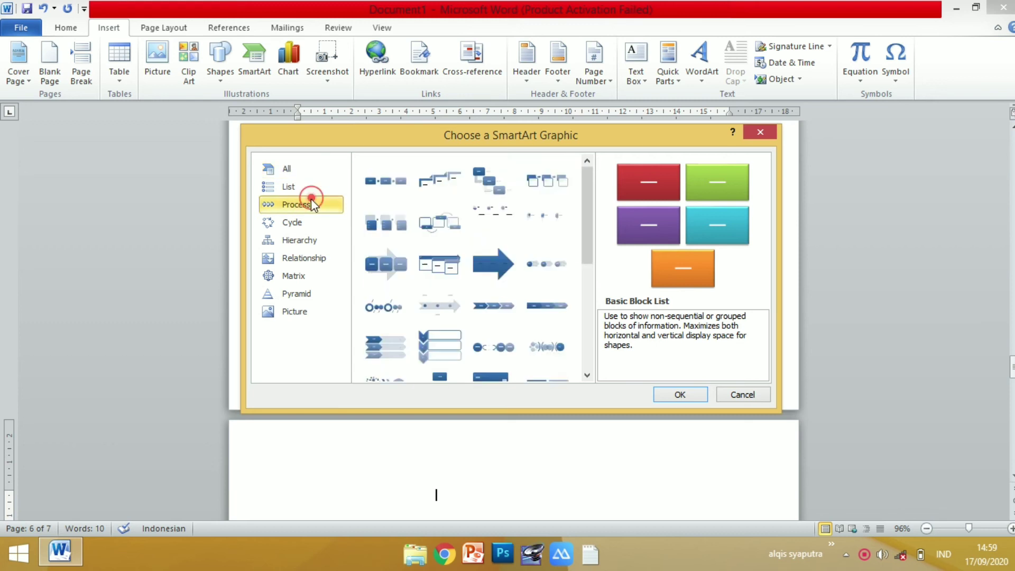
click(300, 240)
click(280, 276)
click(277, 311)
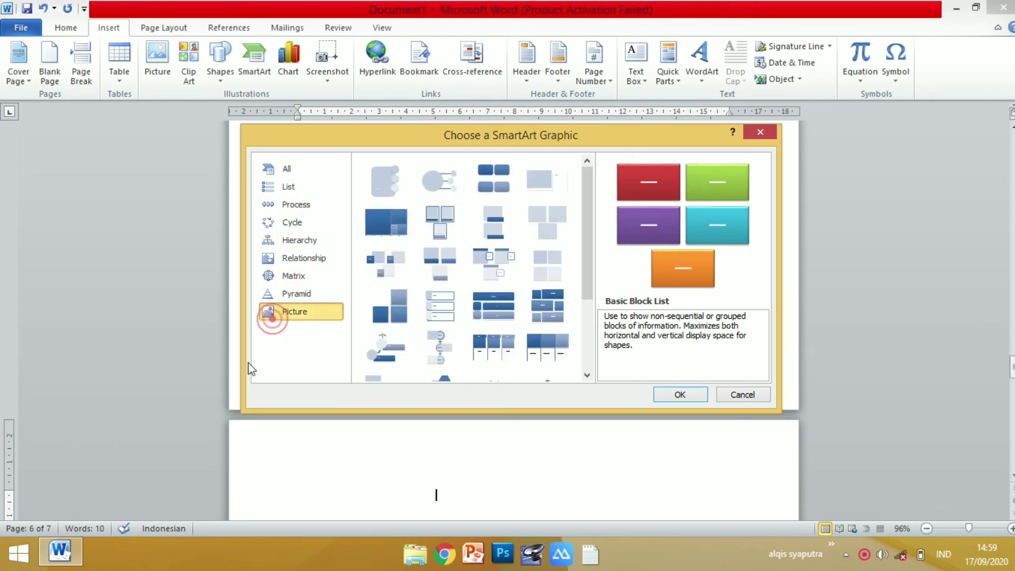
click(763, 130)
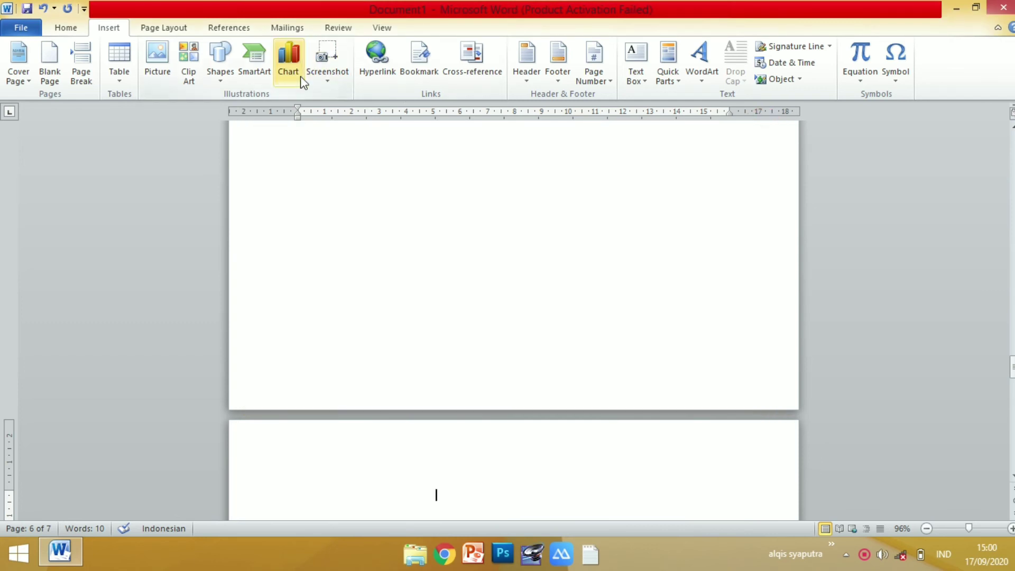
- Skip the chart chooser, clip a desktop region via Screenshot, and scroll back to page 1
click(301, 78)
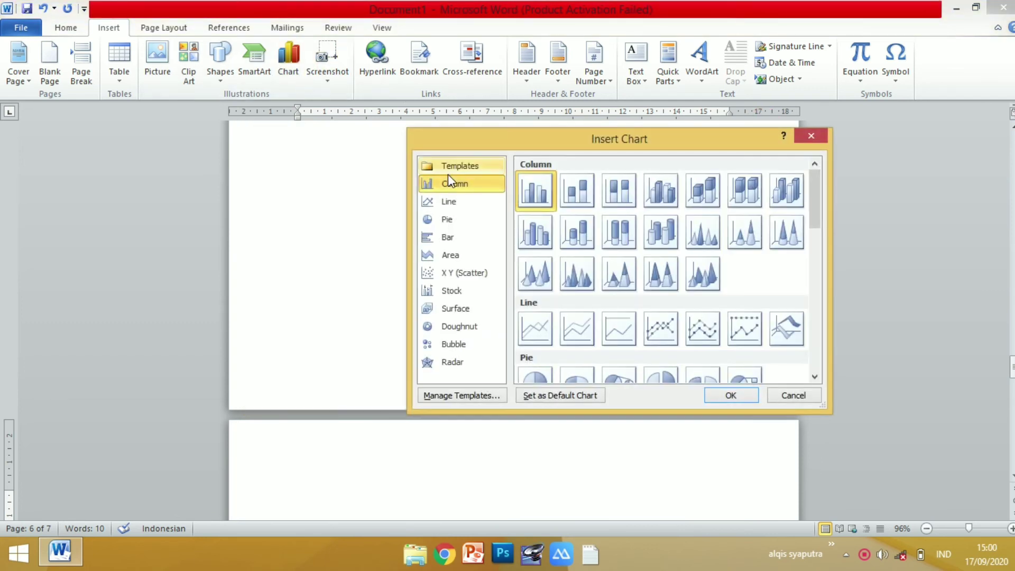
click(809, 136)
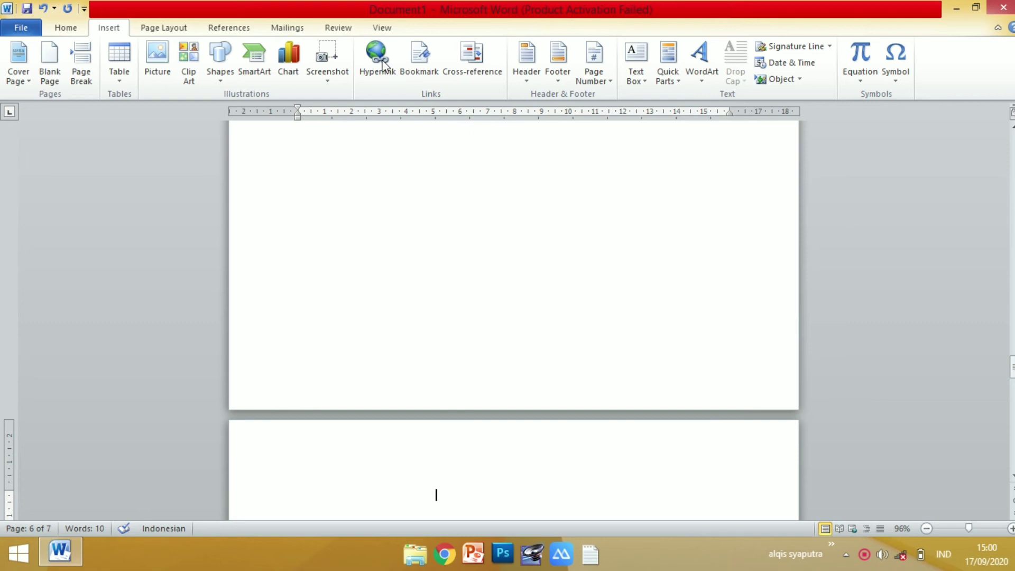
click(319, 81)
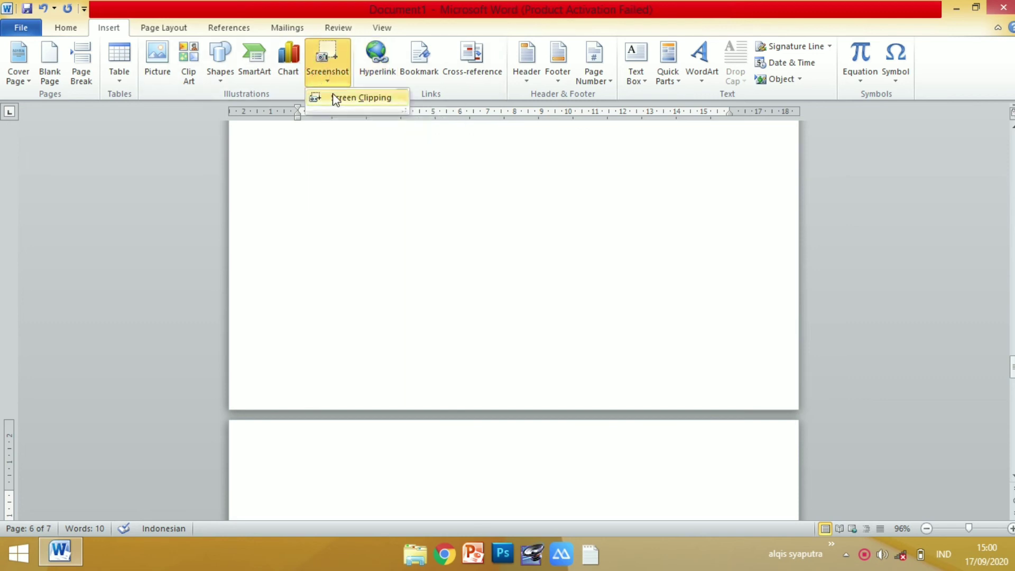
click(333, 95)
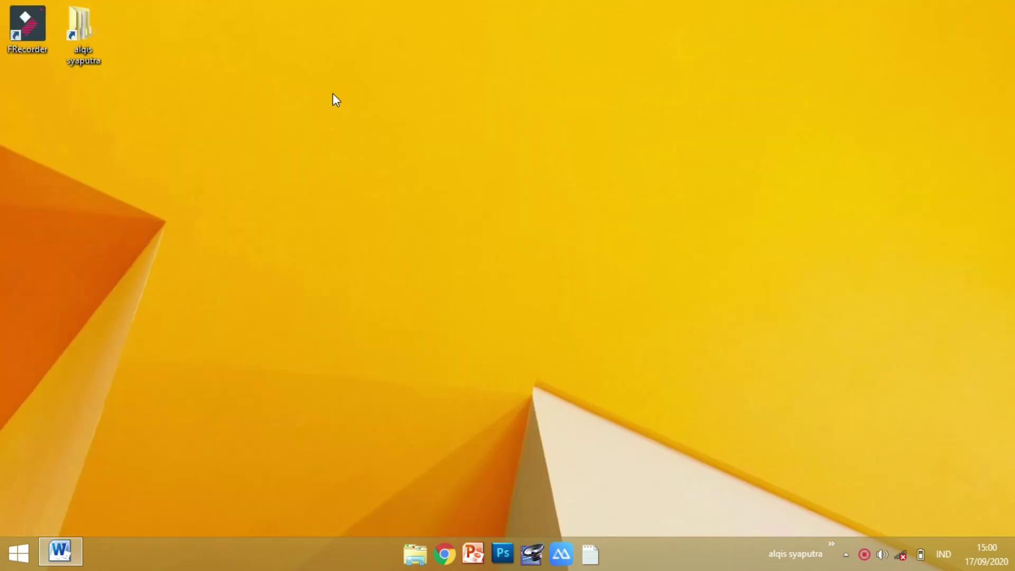
drag(165, 97, 592, 260)
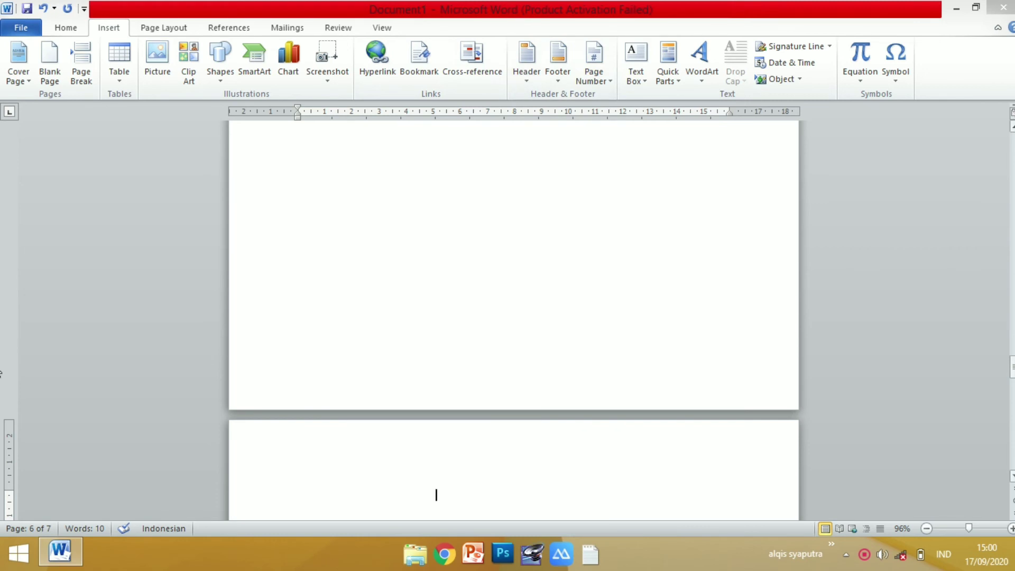
drag(1011, 365, 1011, 156)
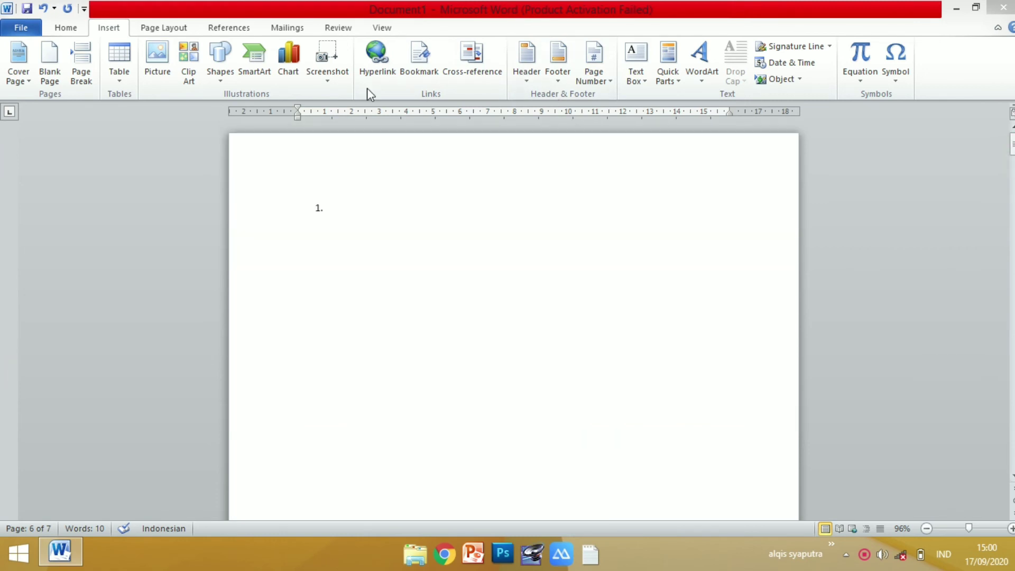
- Insert a Blank header with a [Type text] placeholder and close header editing
click(529, 66)
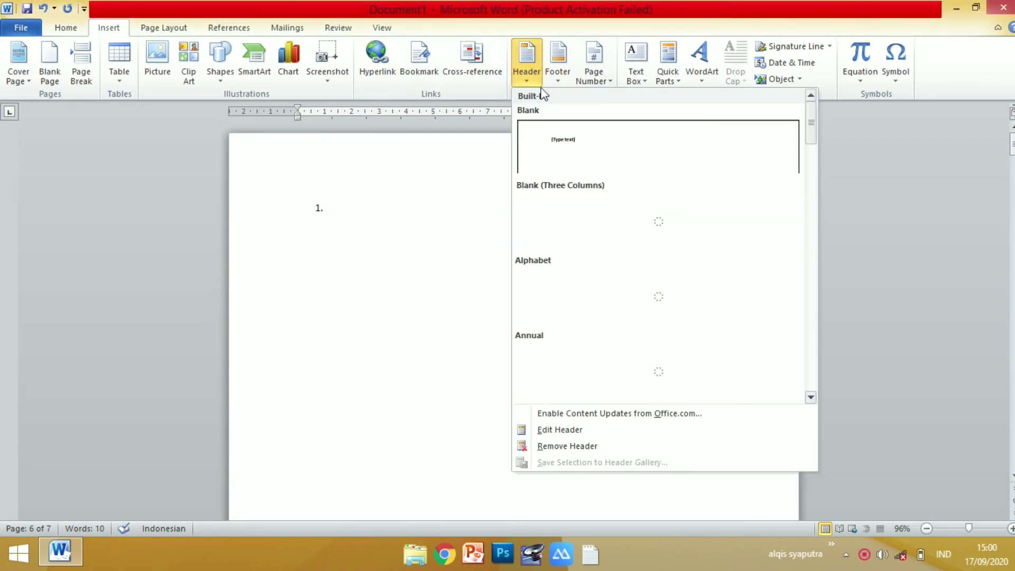
click(591, 152)
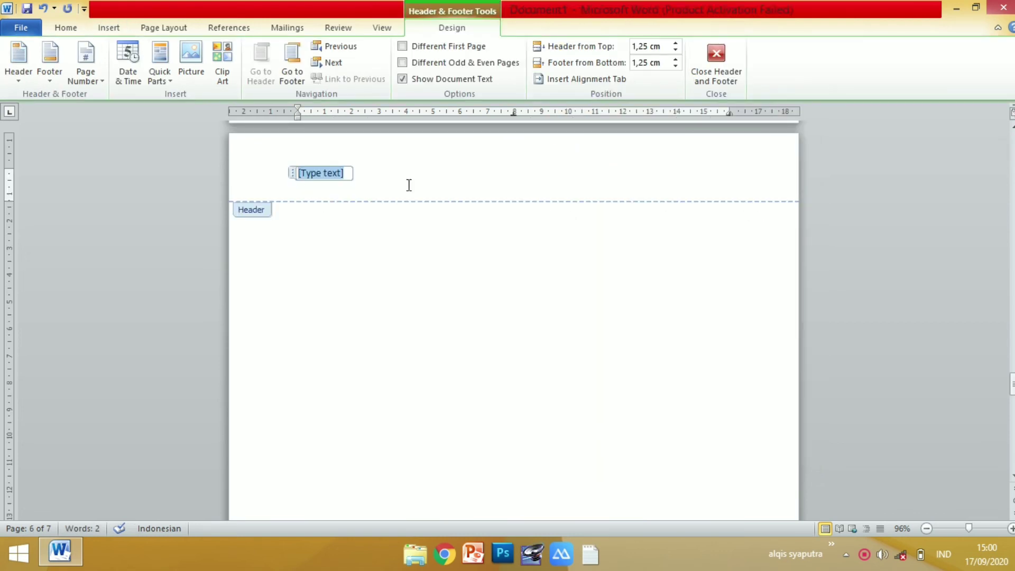
click(348, 244)
click(715, 65)
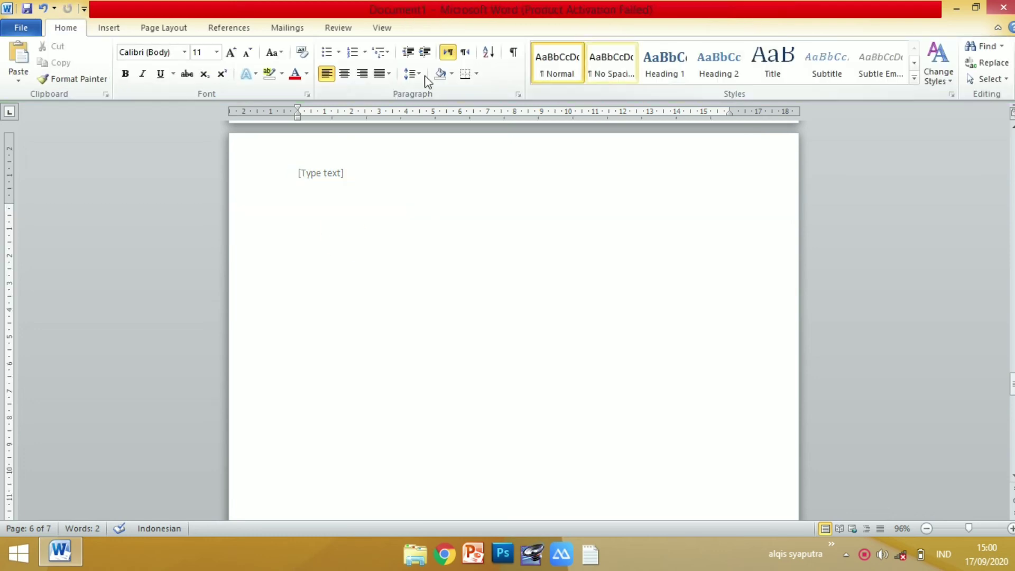
- Insert a Blank footer holding a [Type text] placeholder
click(109, 28)
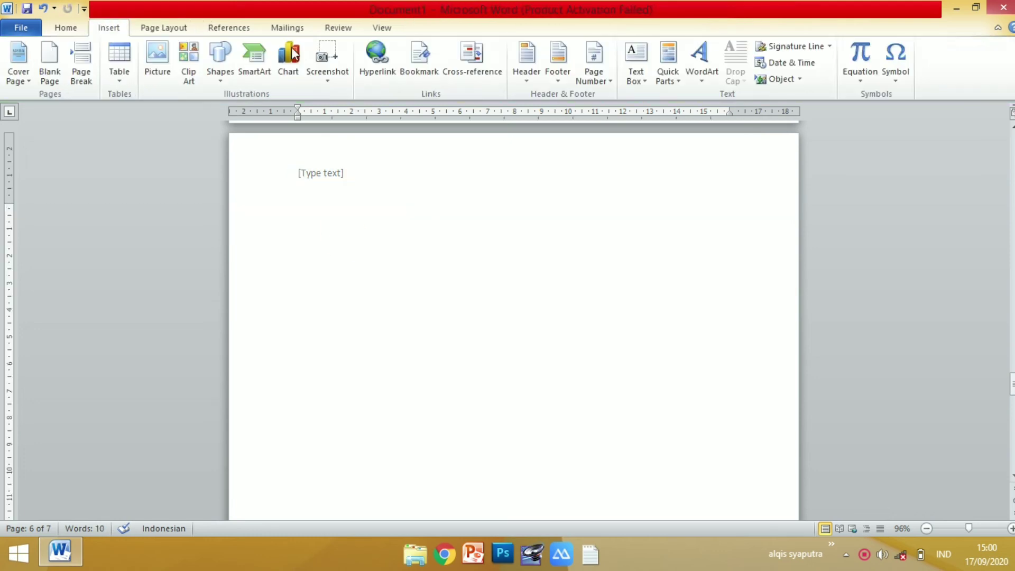
click(562, 76)
click(615, 147)
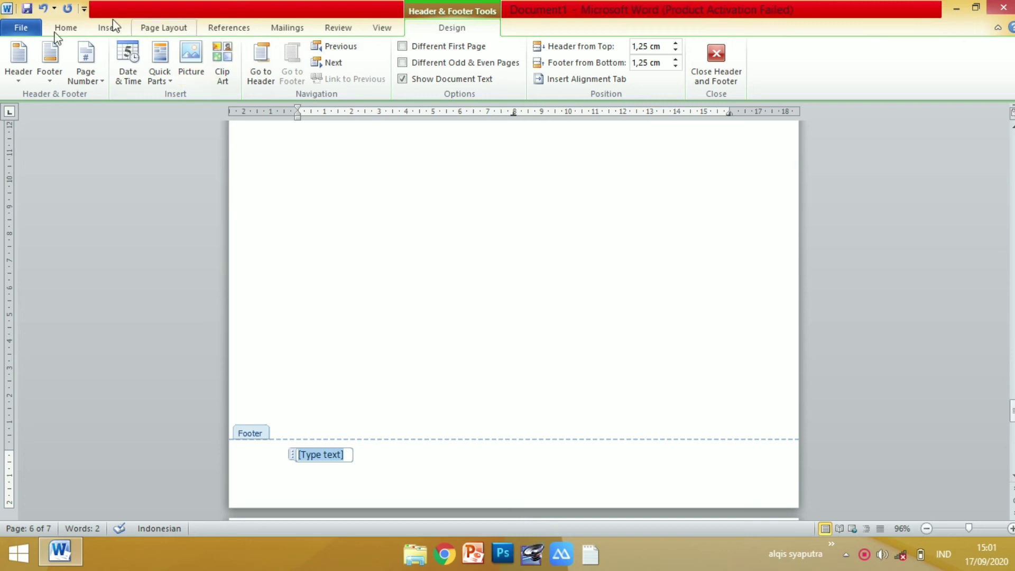
- Look through the Page Number, Text Box and WordArt galleries without inserting anything
click(109, 33)
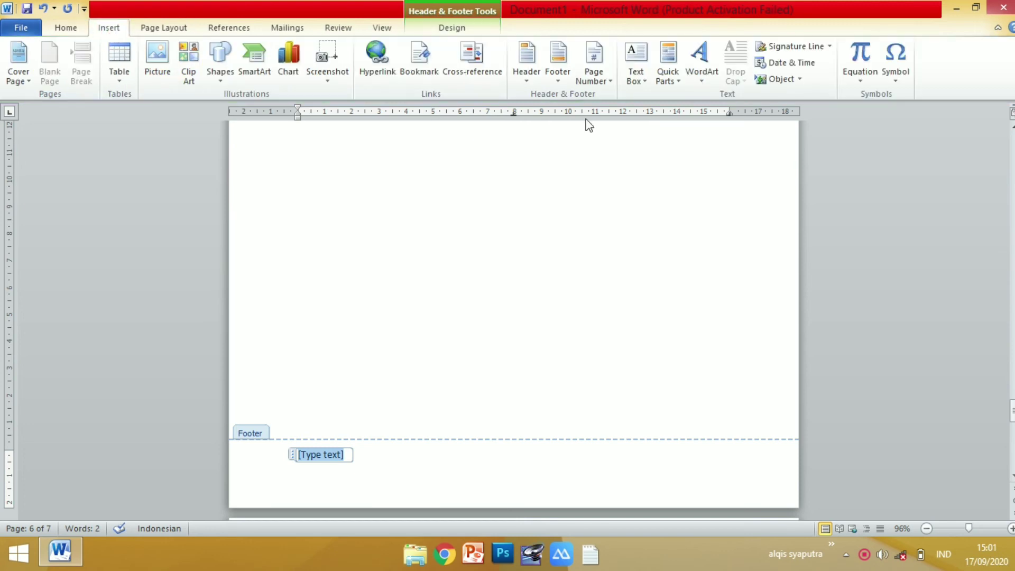
click(592, 86)
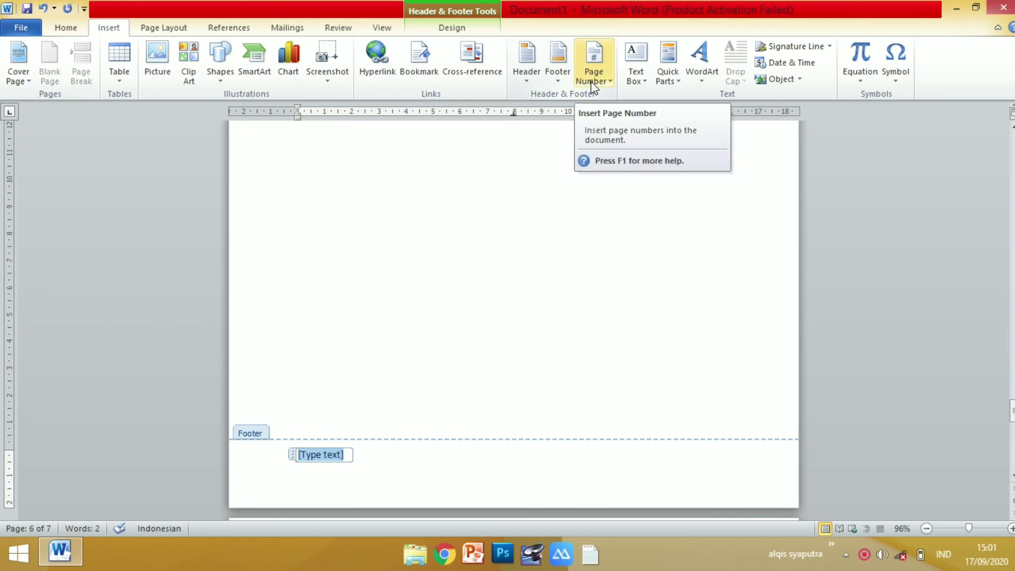
click(641, 84)
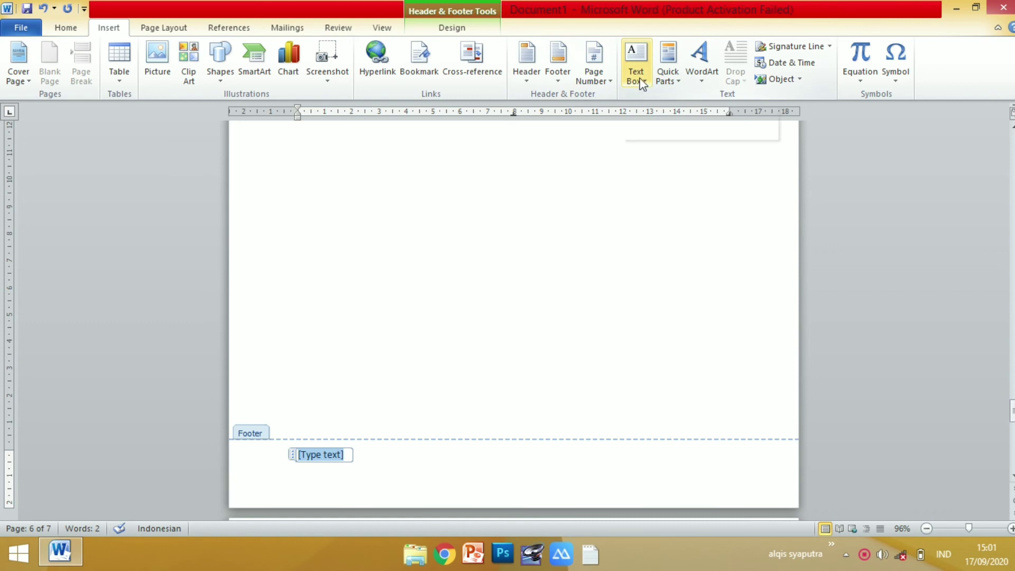
click(639, 80)
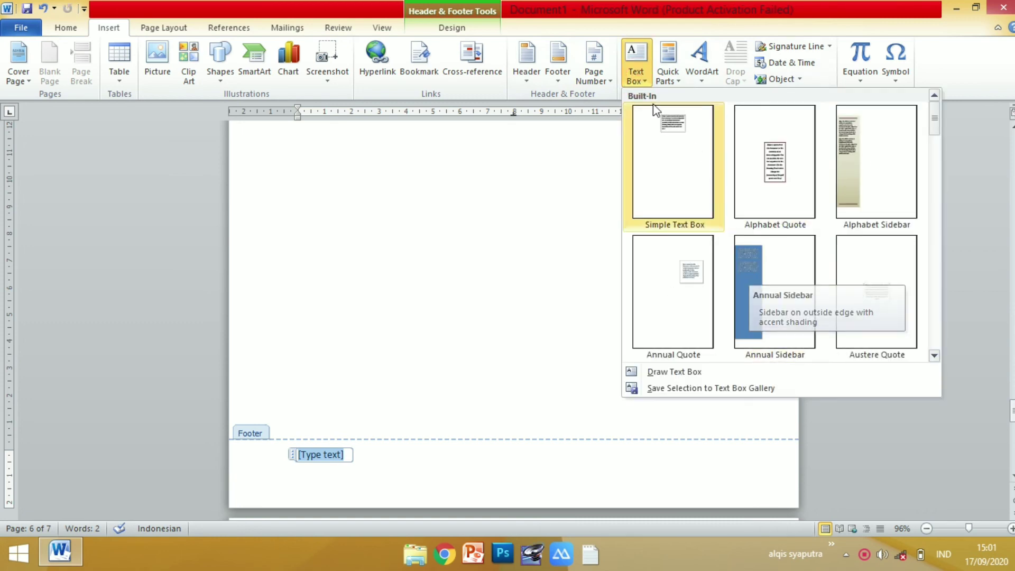
click(701, 82)
click(700, 79)
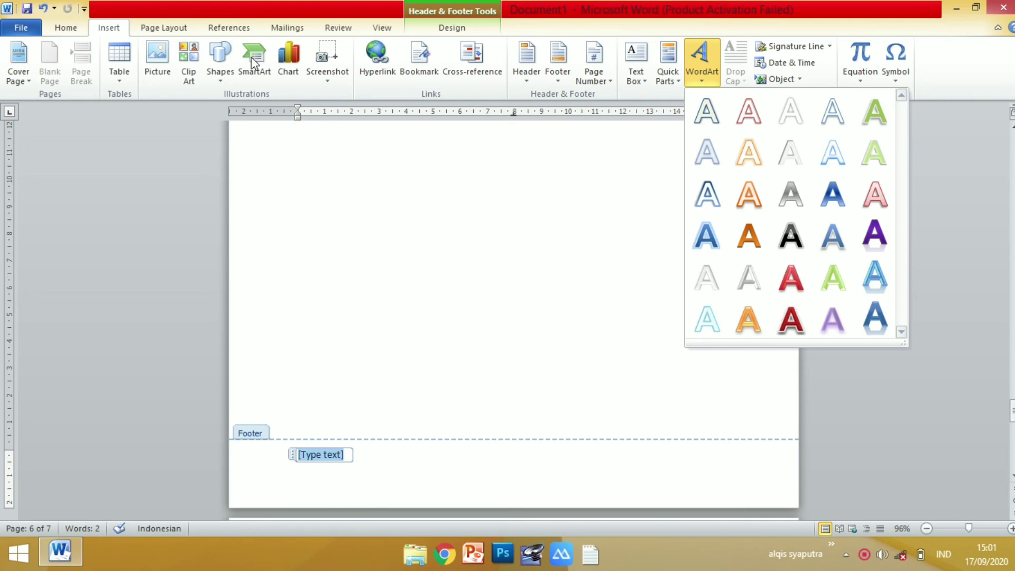
click(168, 29)
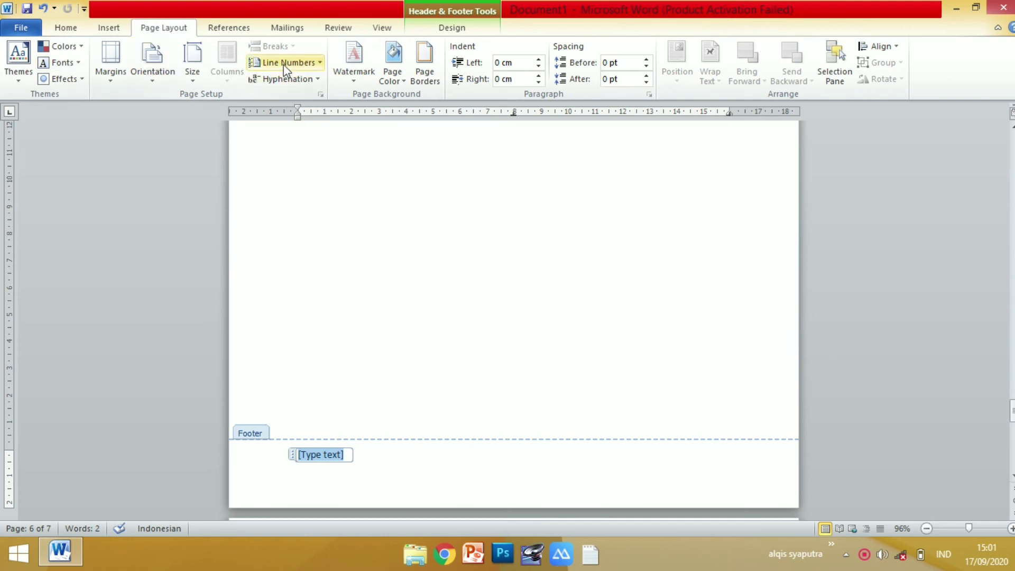
- Try Narrow margins, then restore the custom margins: 3 cm top, bottom, right and 4 cm left
click(121, 72)
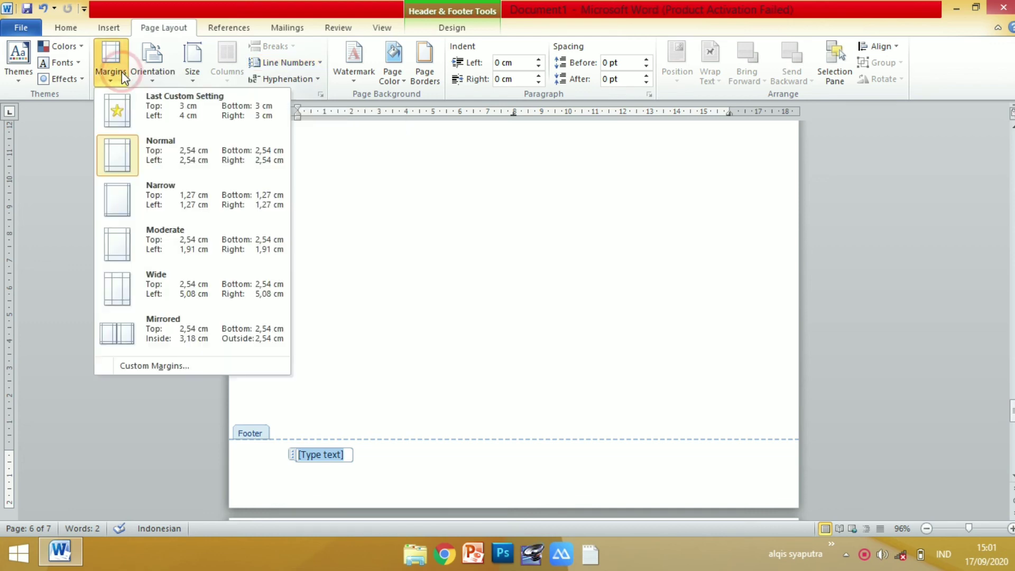
click(158, 205)
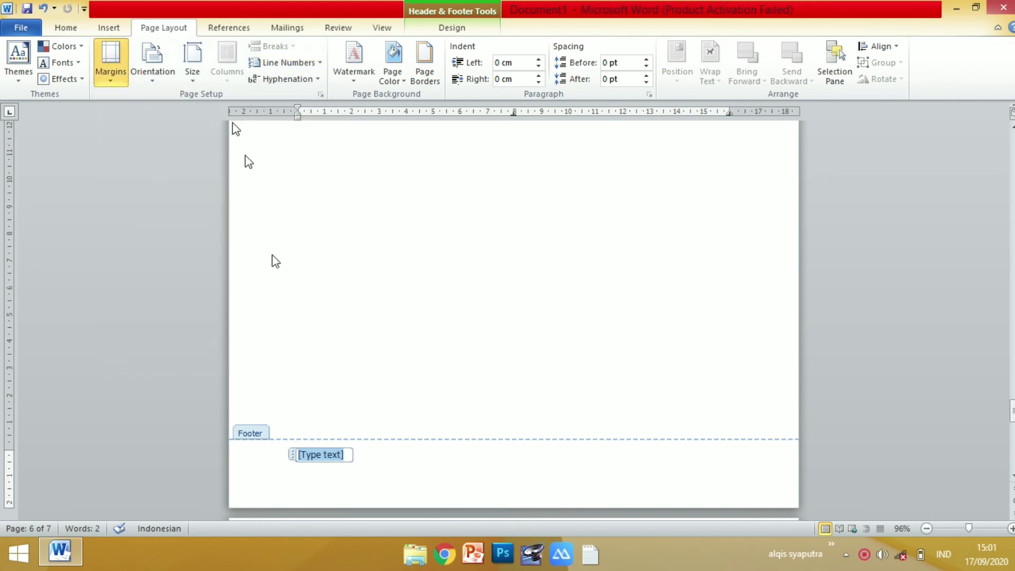
click(110, 58)
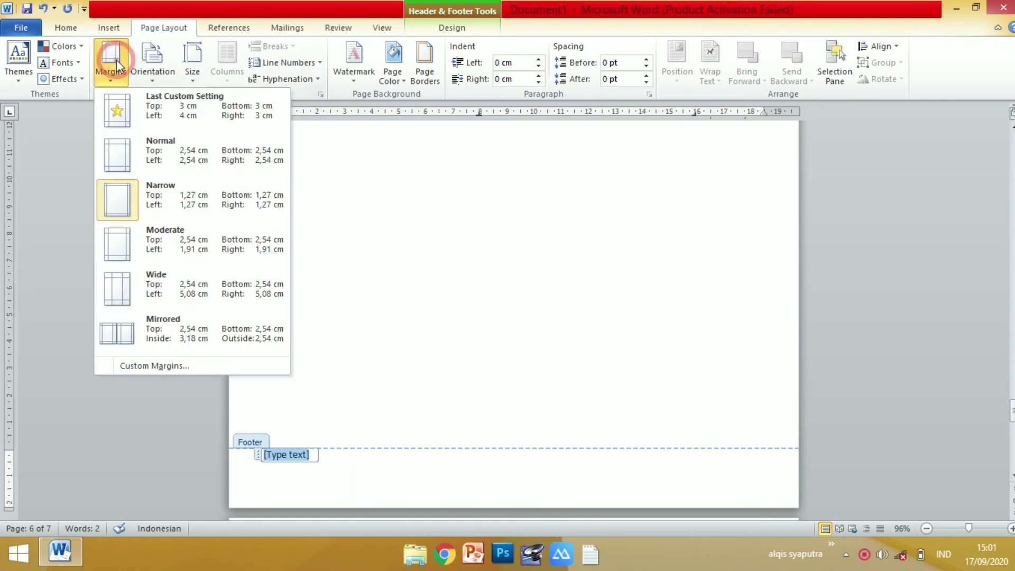
click(130, 113)
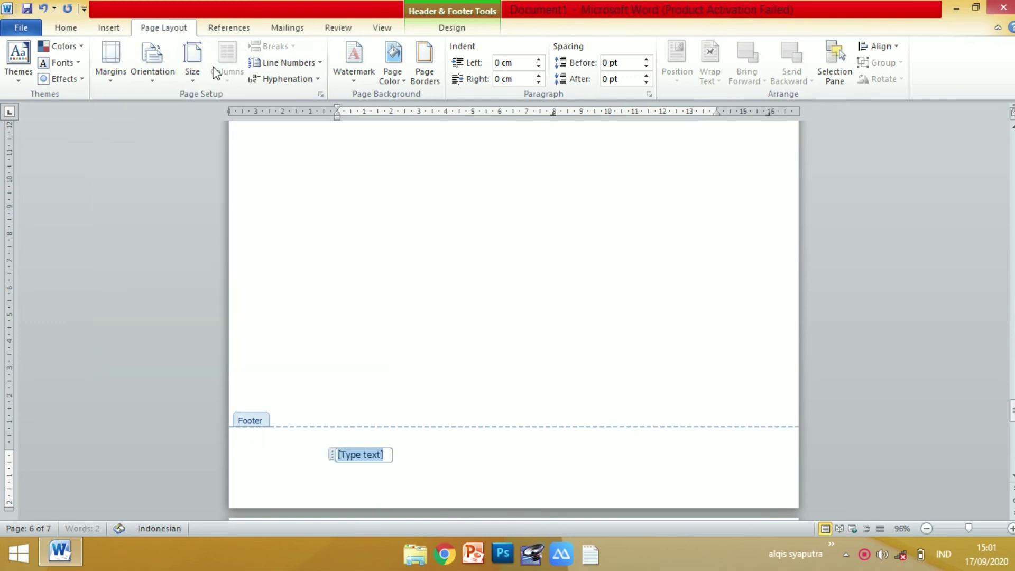
- Switch the pages to landscape, view them zoomed out, then return them to portrait
click(140, 79)
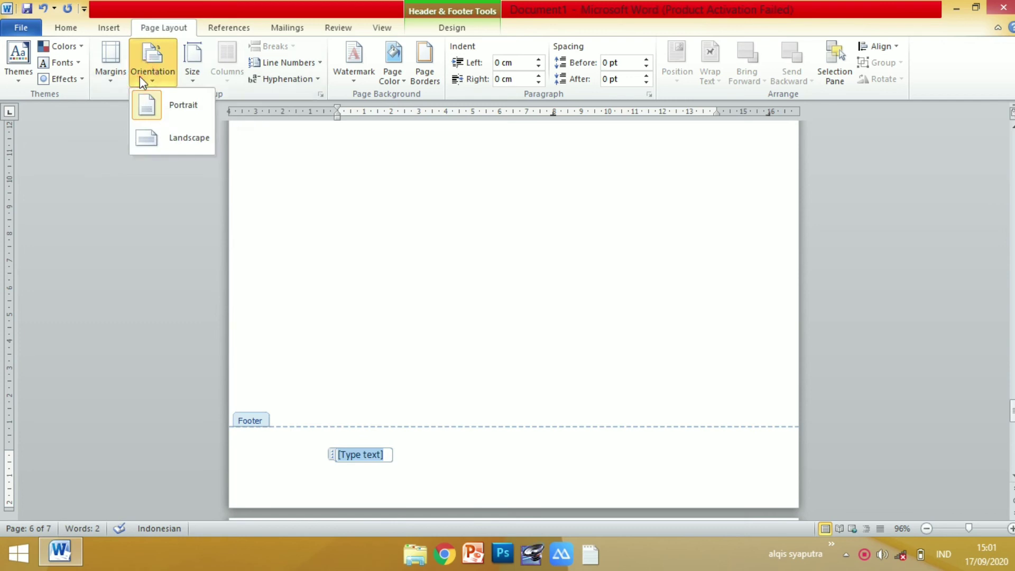
click(165, 147)
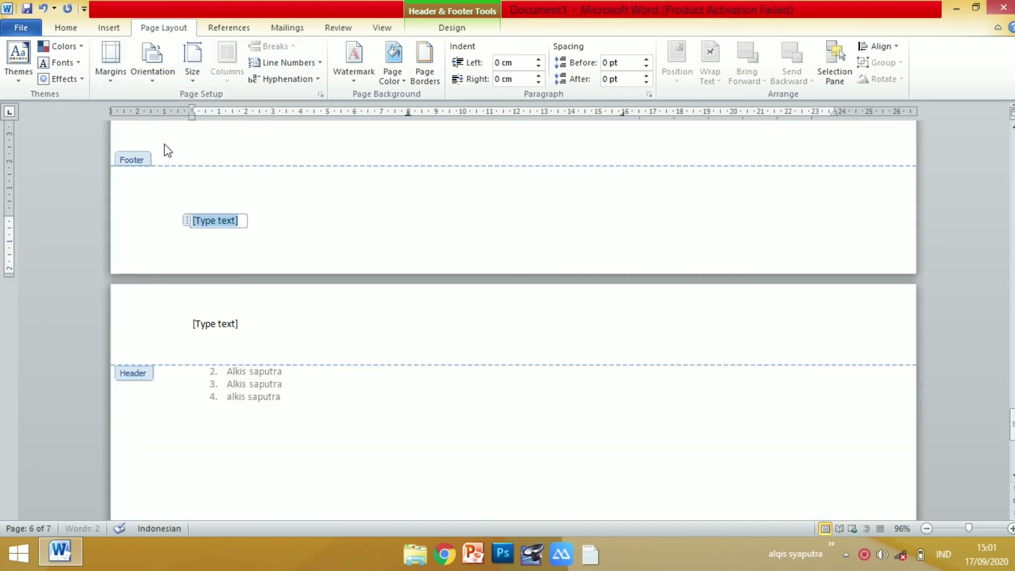
click(927, 527)
click(926, 528)
click(927, 527)
click(926, 527)
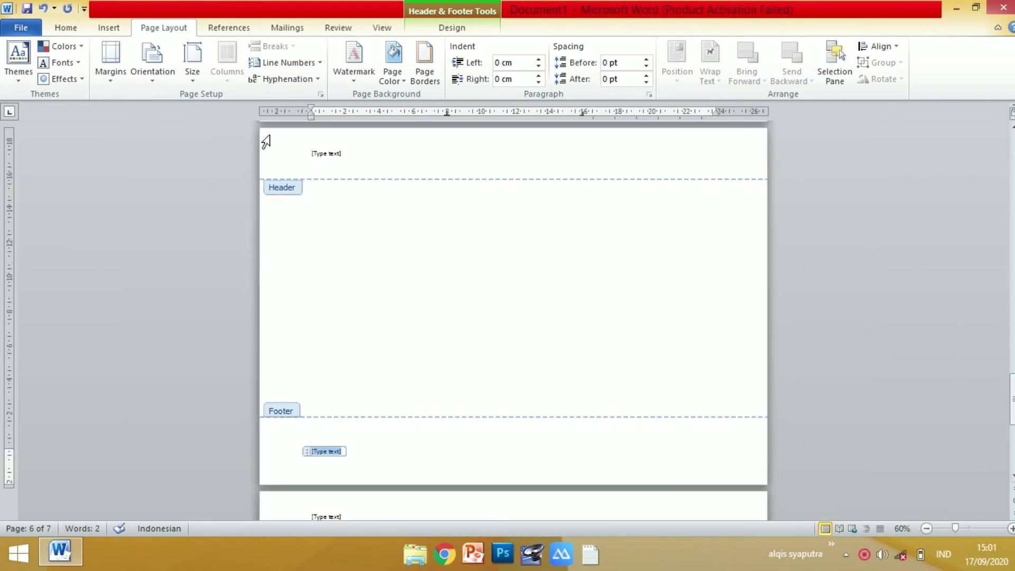
click(143, 58)
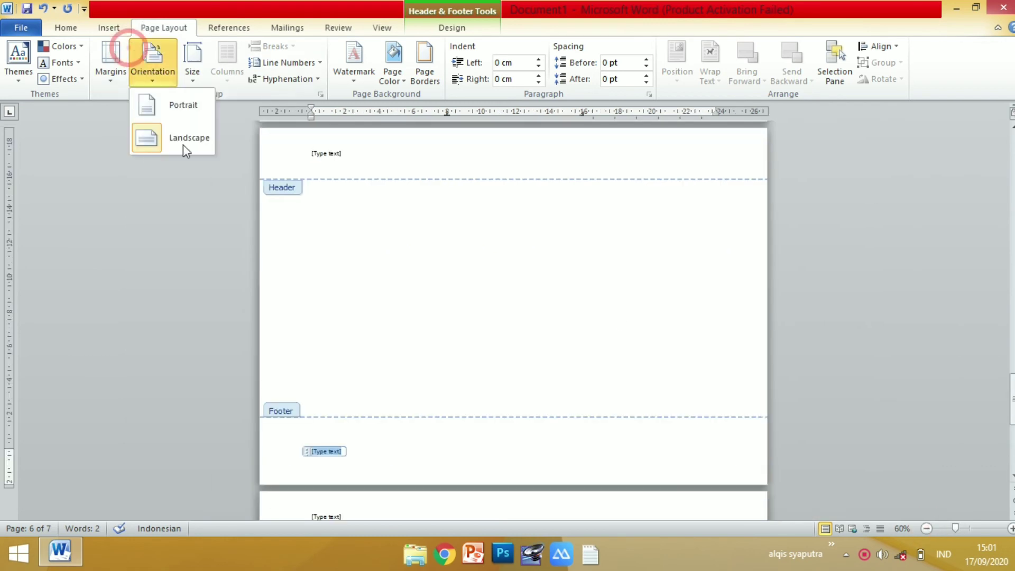
click(166, 107)
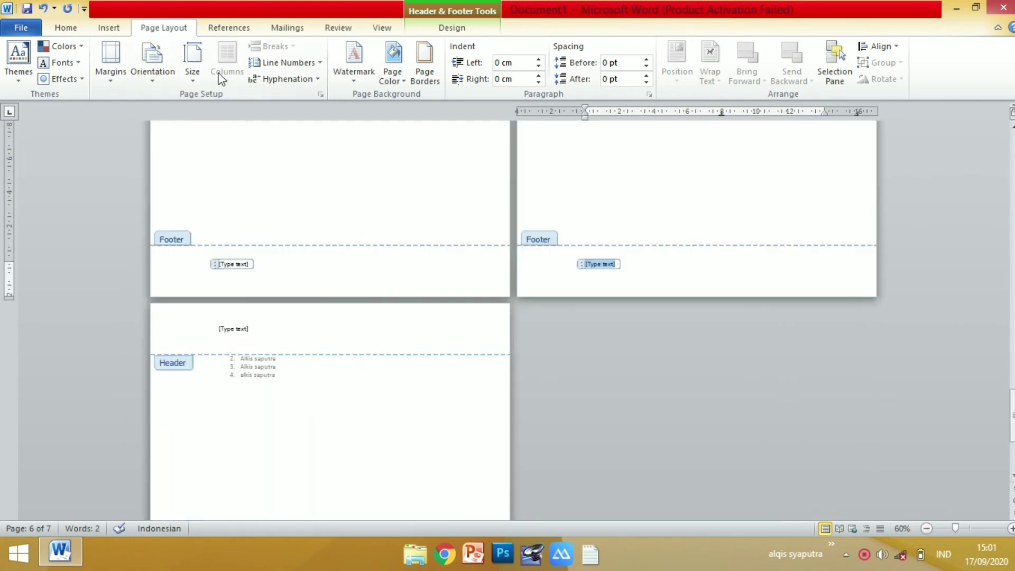
click(301, 226)
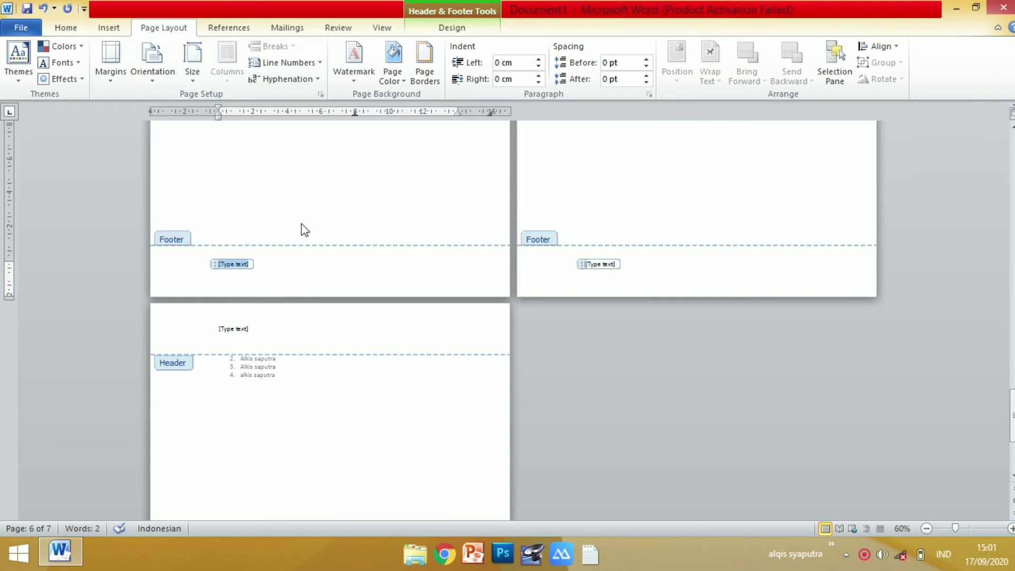
- Exit footer editing back to the body text and dismiss the Columns menu unchanged
double_click(229, 188)
click(255, 231)
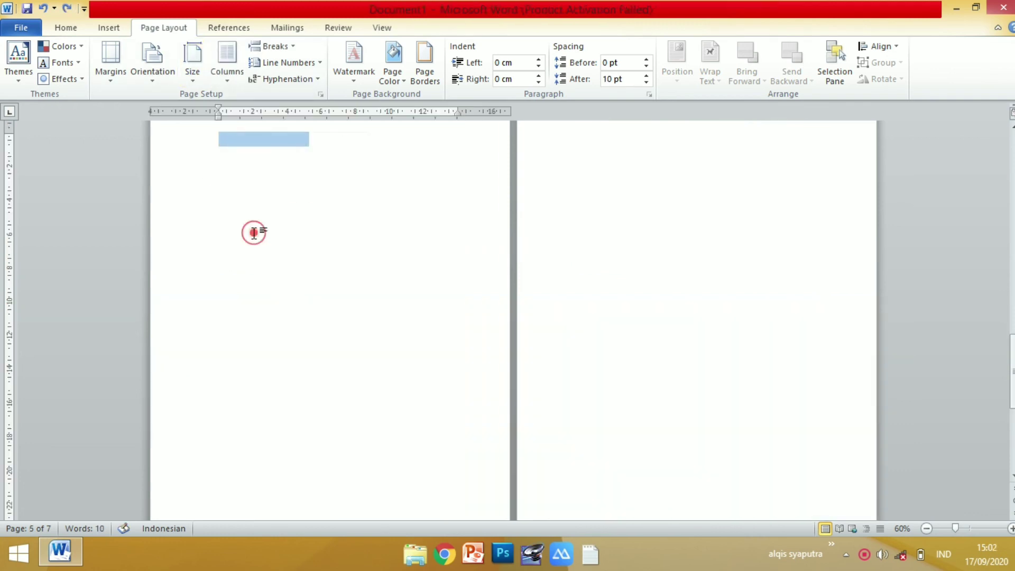
click(226, 63)
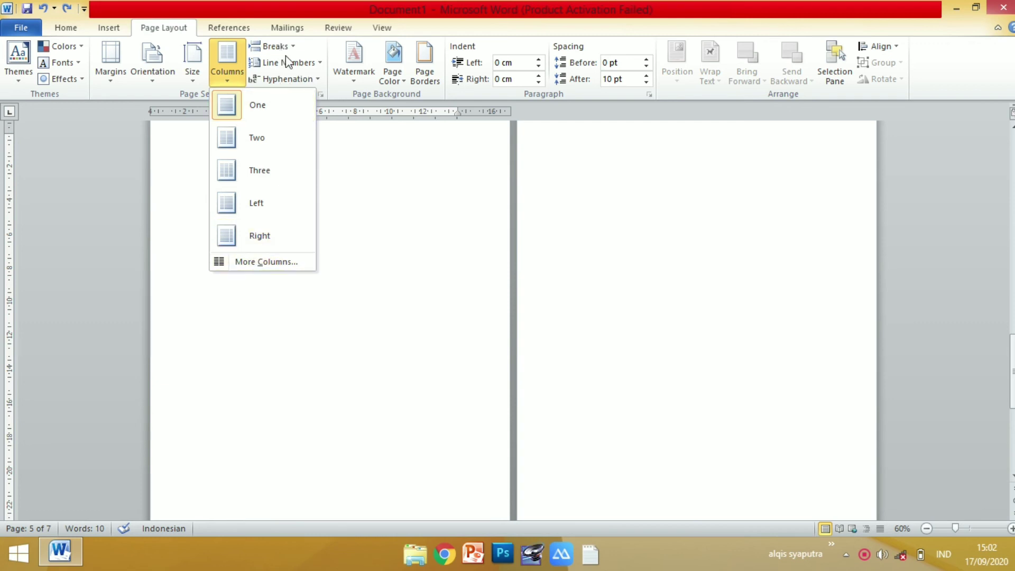
click(305, 62)
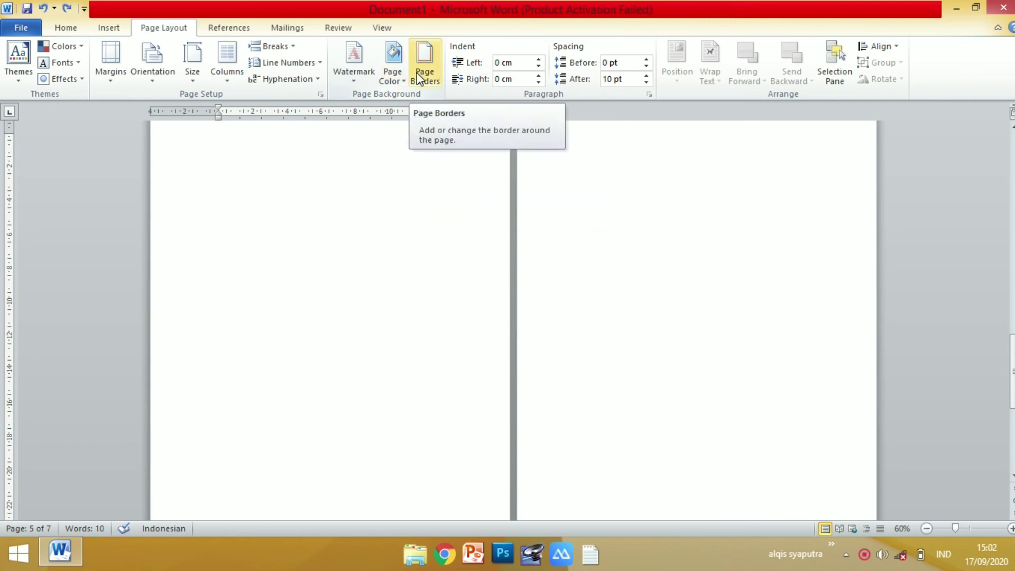
- Apply a dashed box page border, then undo it so the pages are borderless again
click(419, 78)
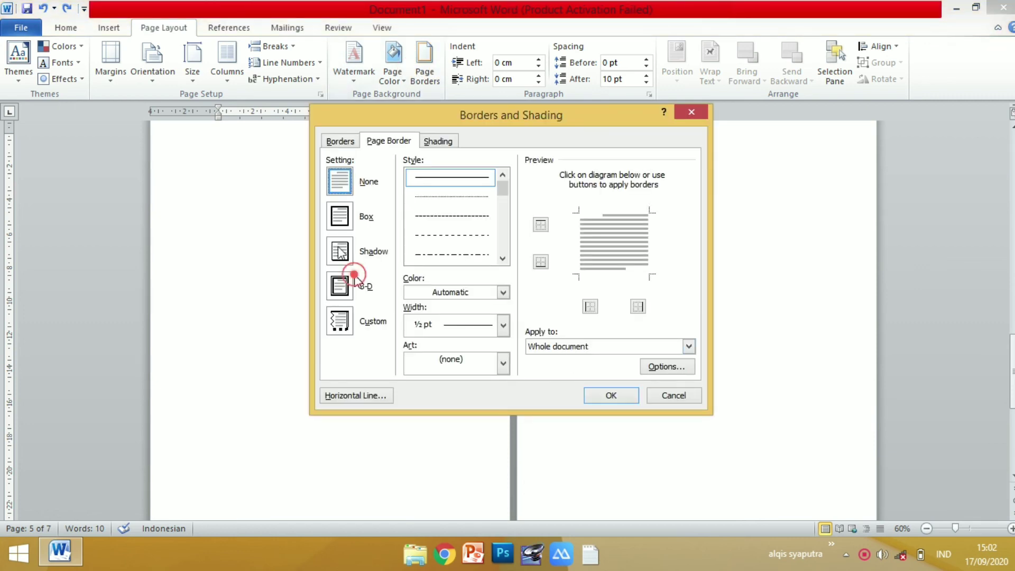
click(458, 215)
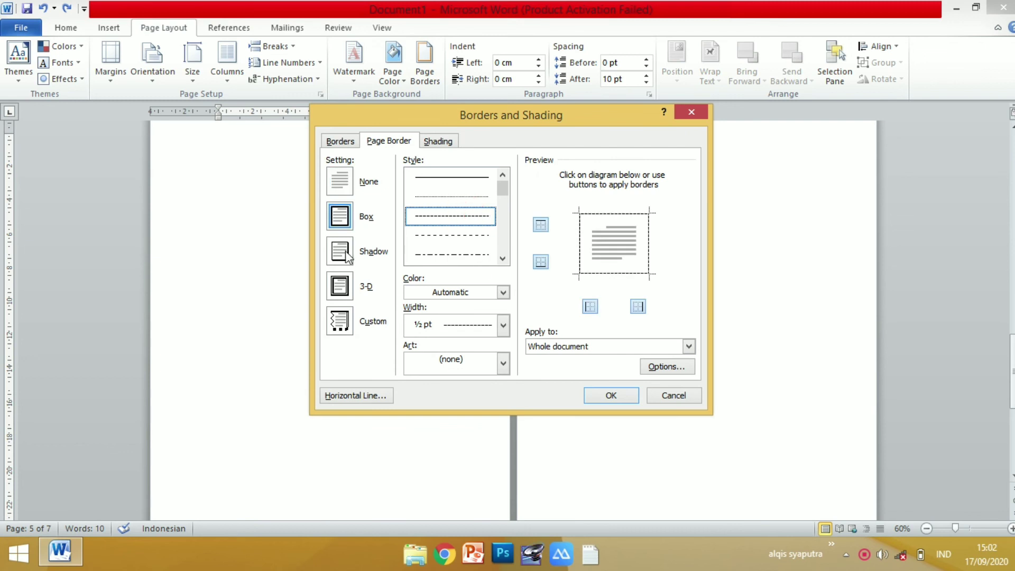
click(337, 202)
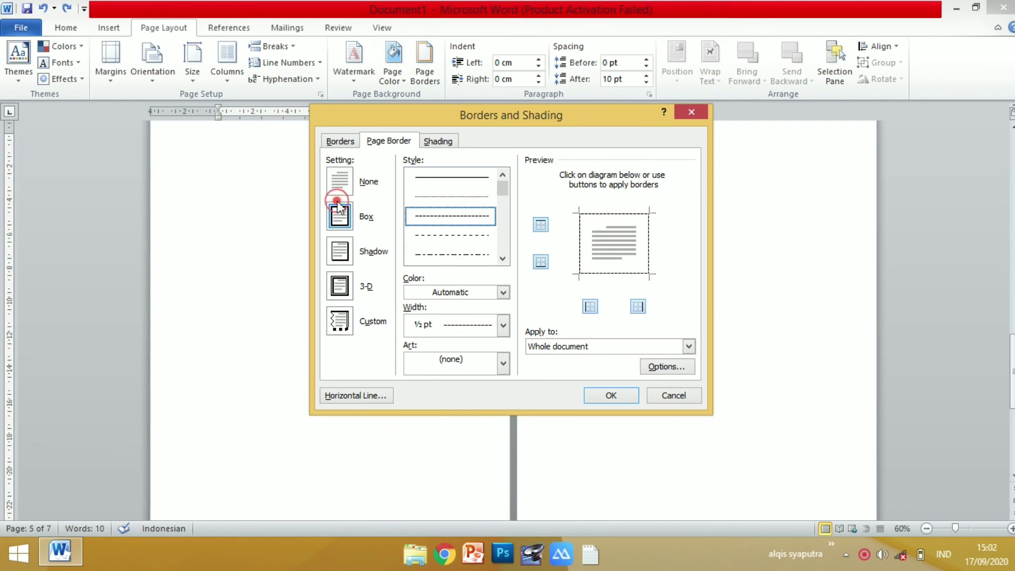
click(615, 395)
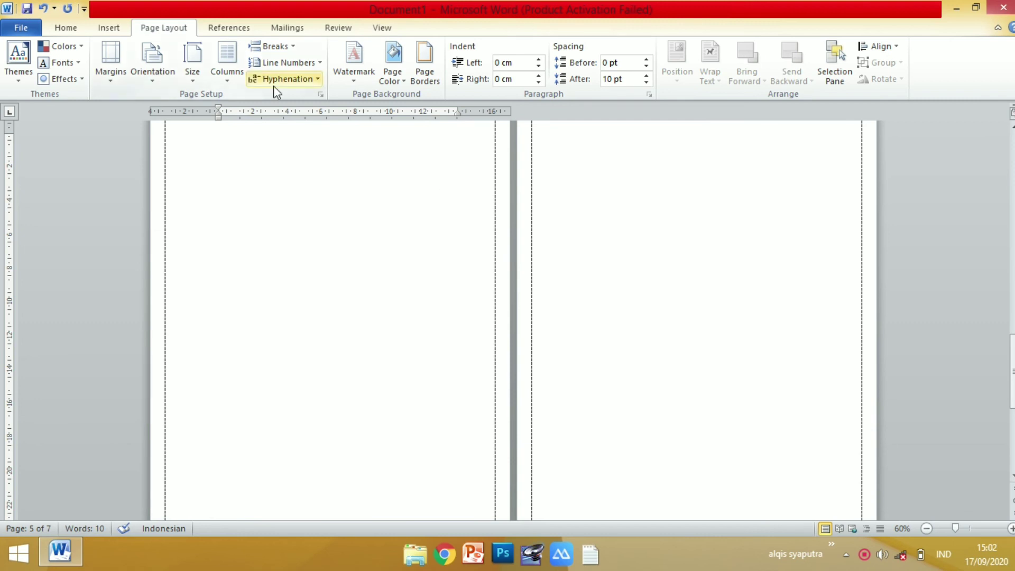
key(ctrl+z)
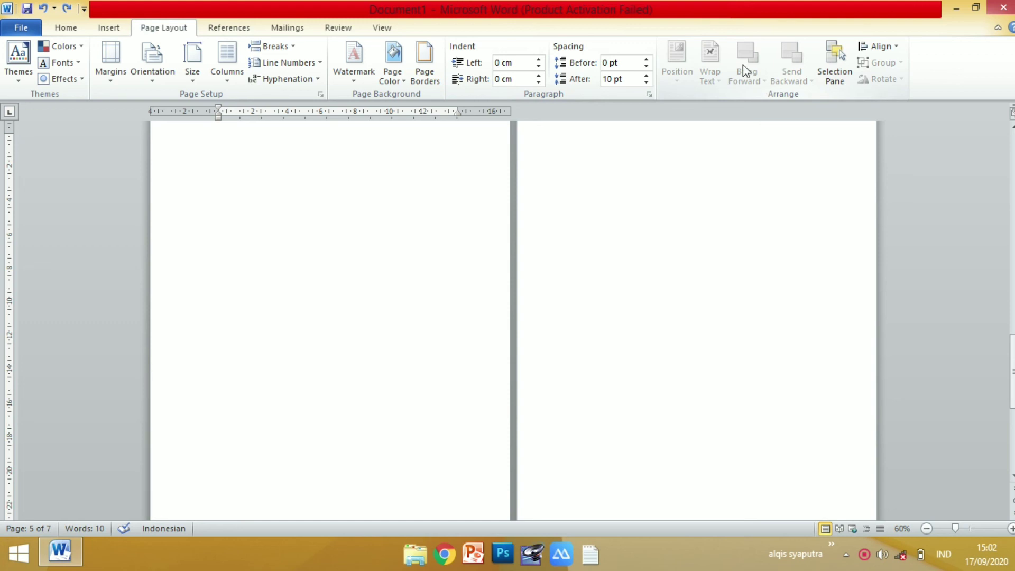
- Look through the References, Mailings, Review and View ribbon tabs
click(232, 29)
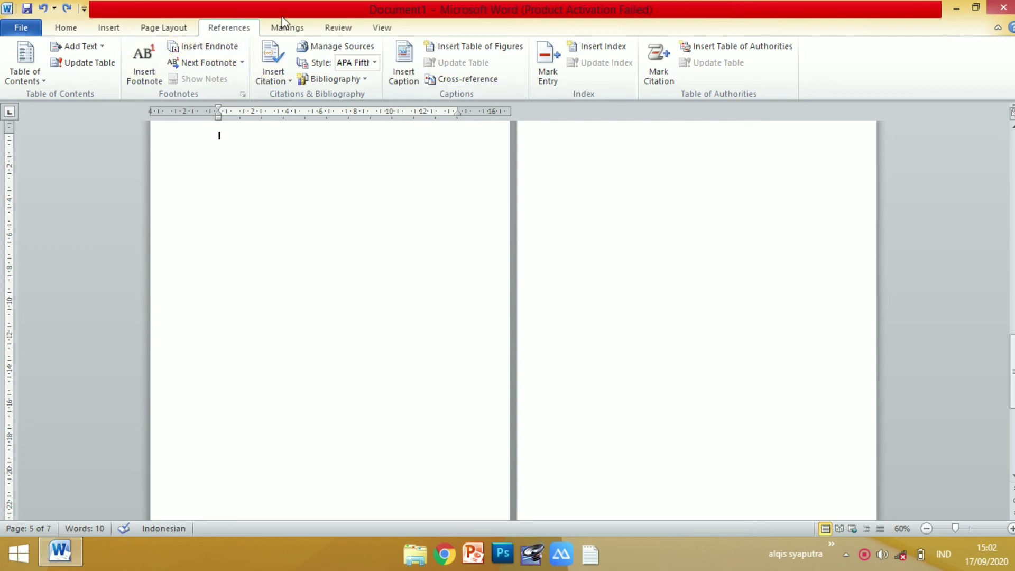
click(289, 29)
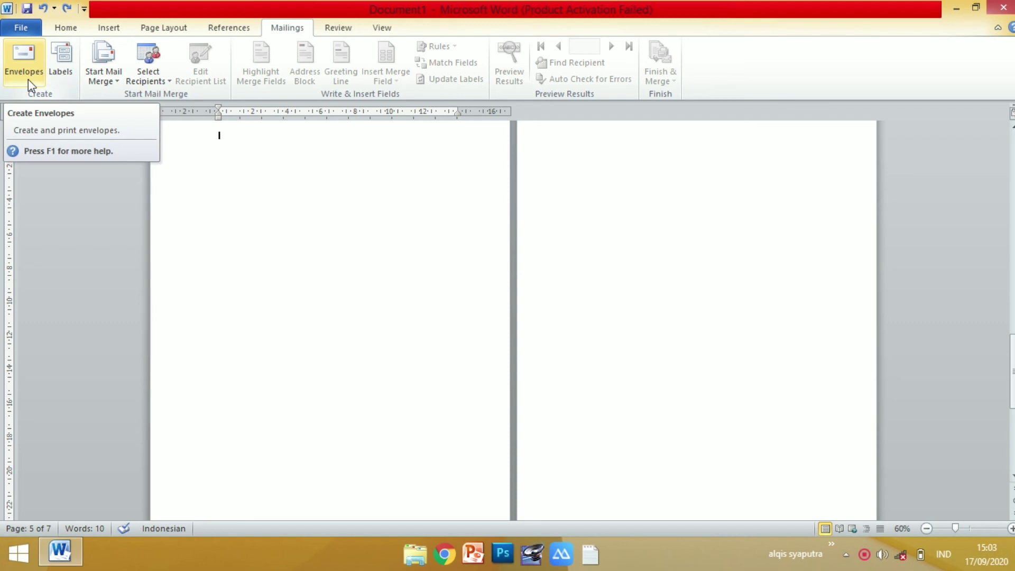
click(338, 28)
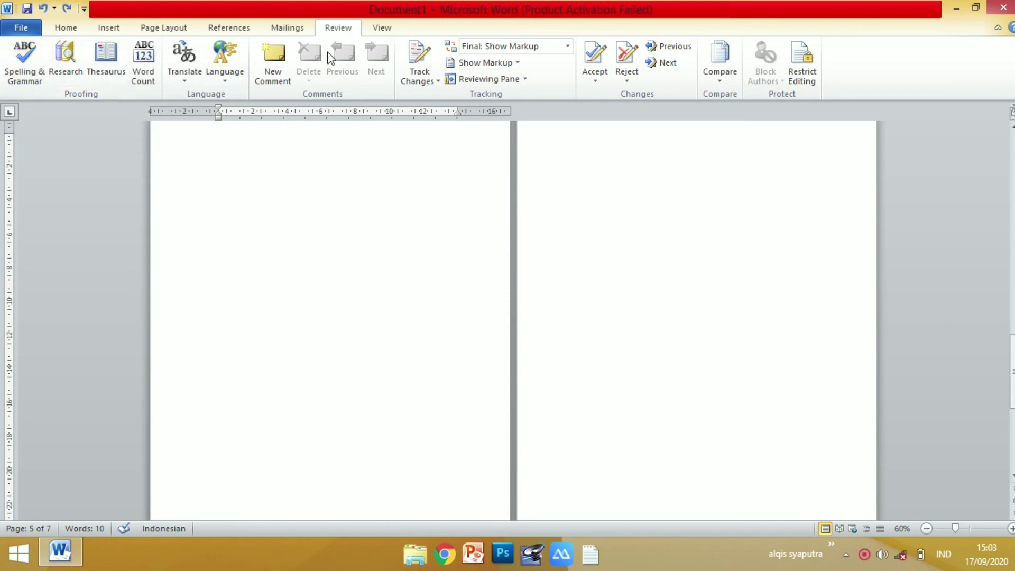
click(391, 32)
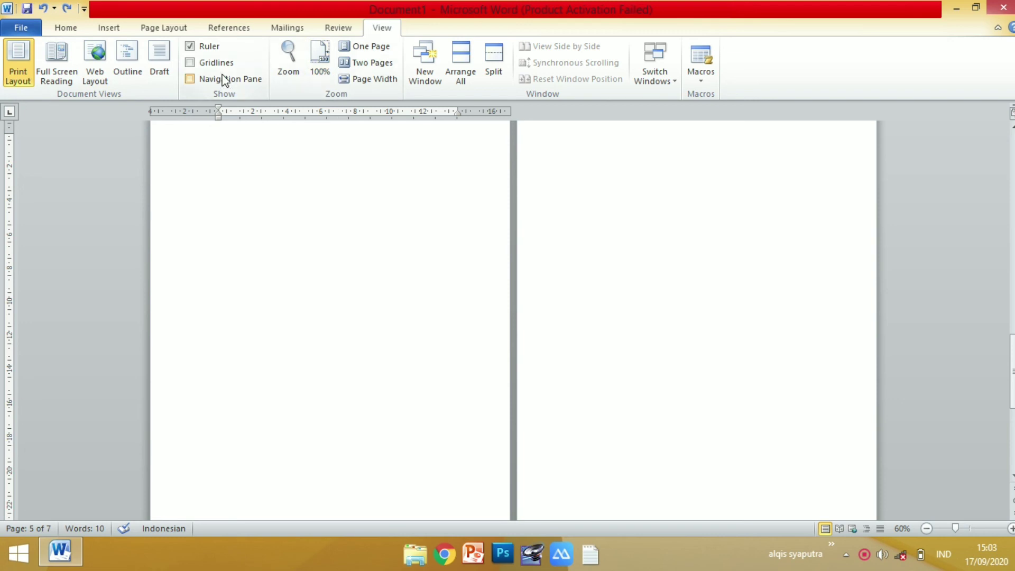
- Toggle Gridlines, Navigation Pane and Ruler, leaving Gridlines and Navigation Pane off and Ruler on
click(190, 63)
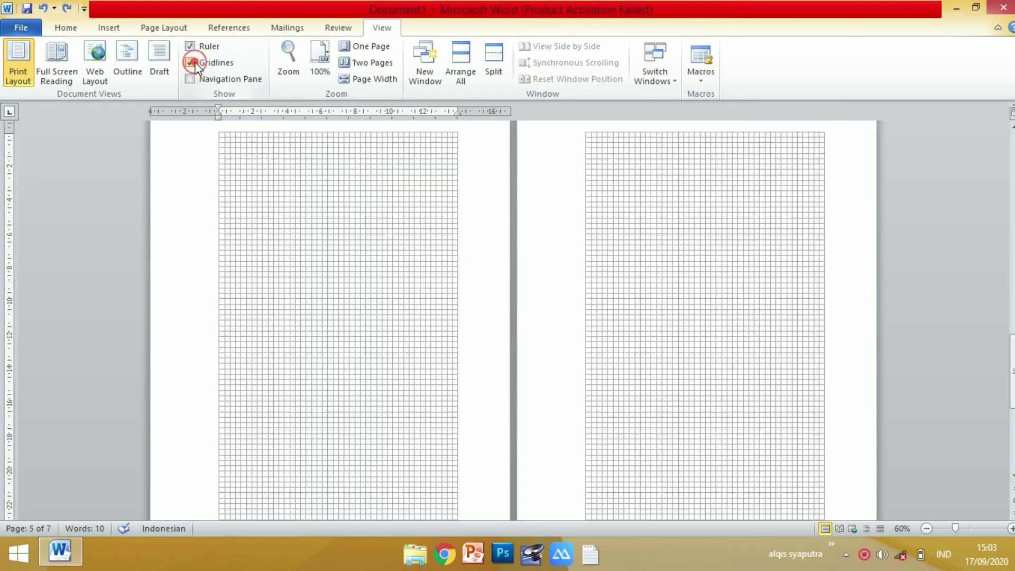
click(189, 63)
click(191, 78)
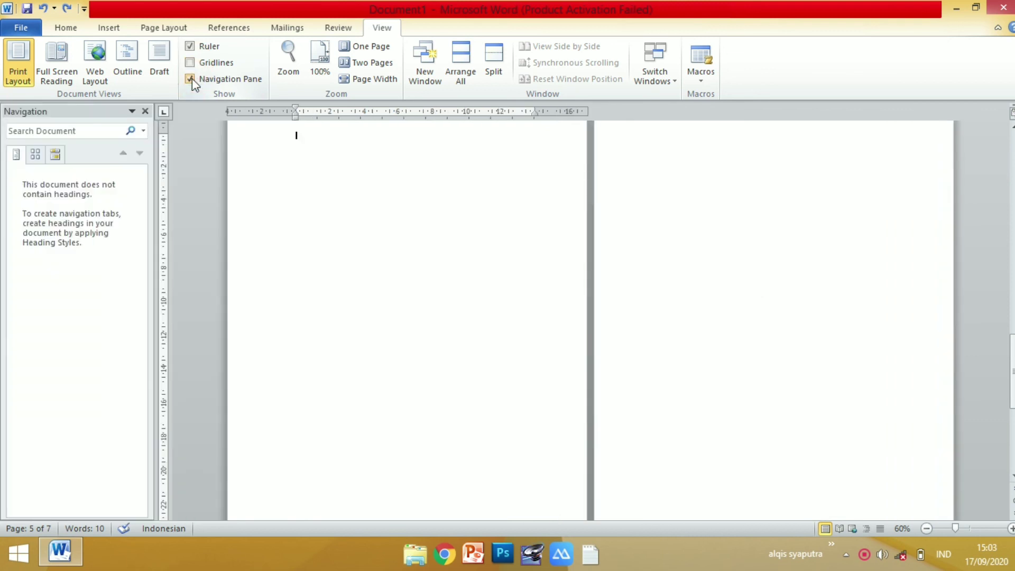
click(190, 78)
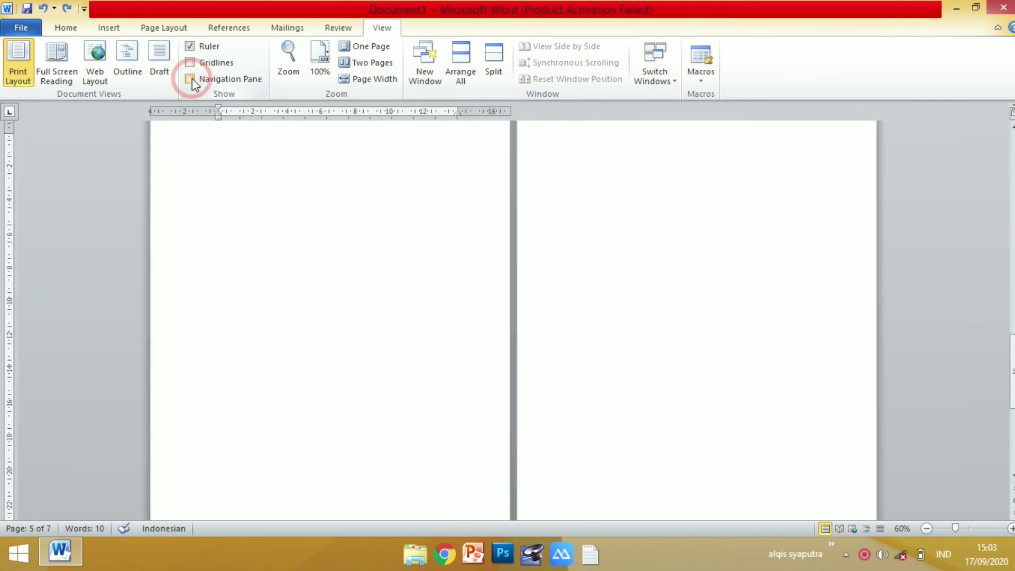
click(190, 46)
click(190, 46)
click(195, 47)
click(190, 46)
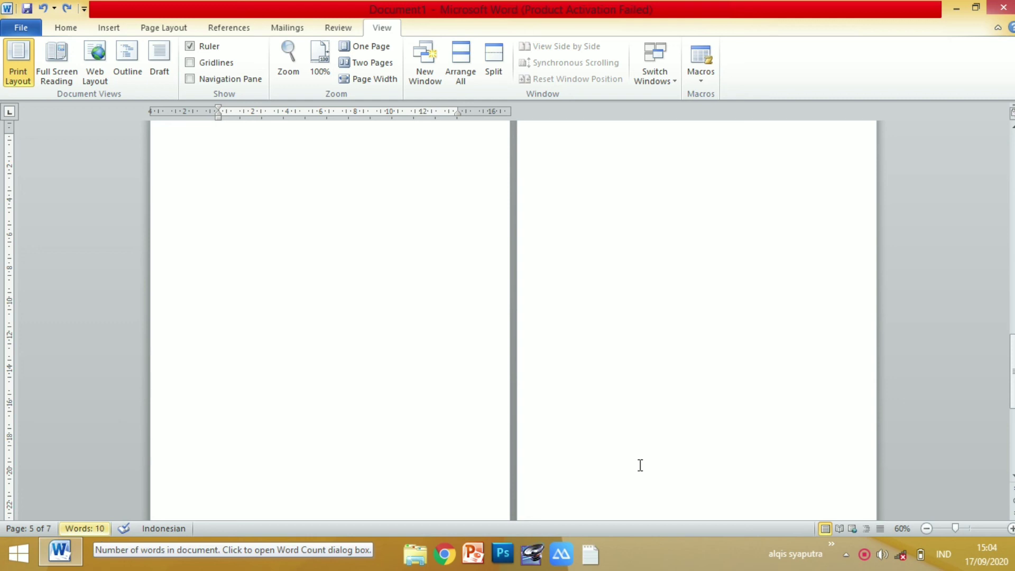
- Scroll to the list and undo twice to remove the empty pages, leaving items 1–3 on one page
drag(1010, 367, 1010, 203)
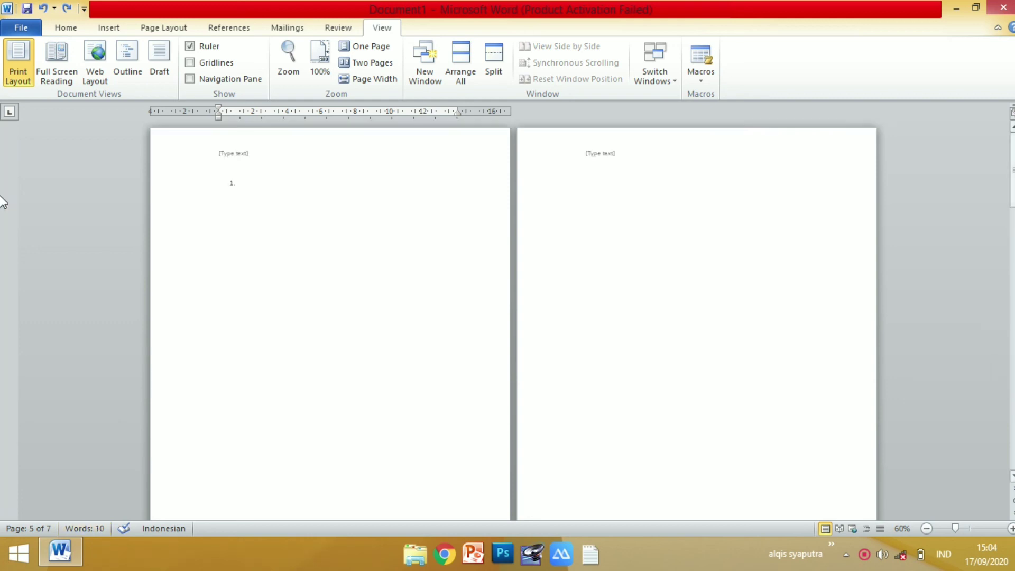
scroll(604, 227, down, 5)
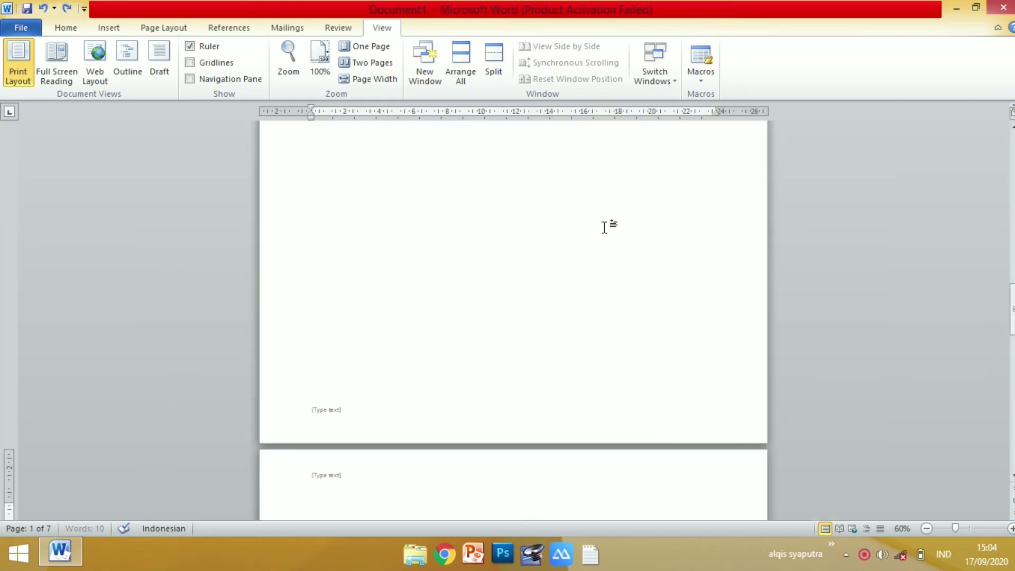
key(ctrl+z)
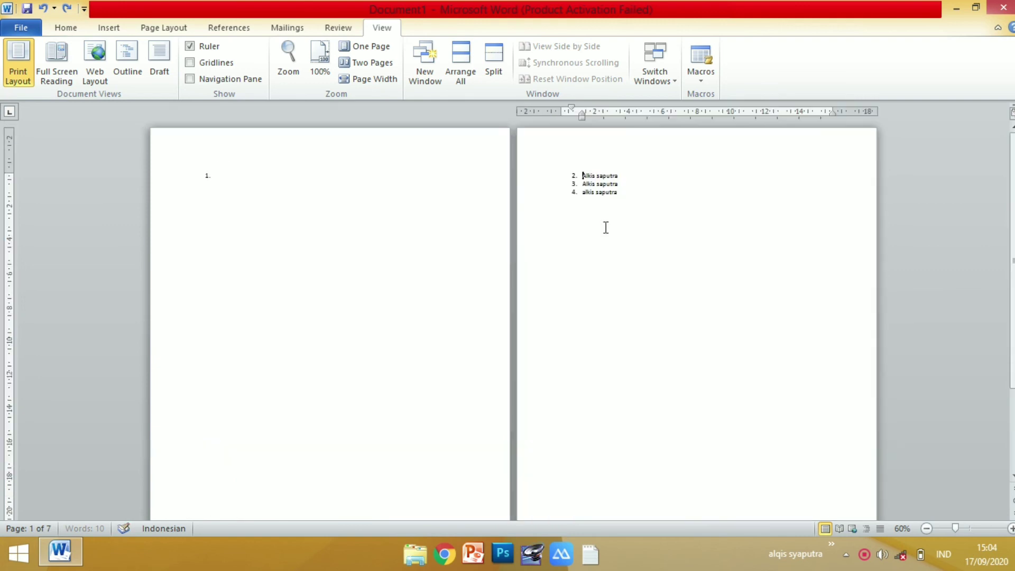
key(ctrl+z)
click(194, 210)
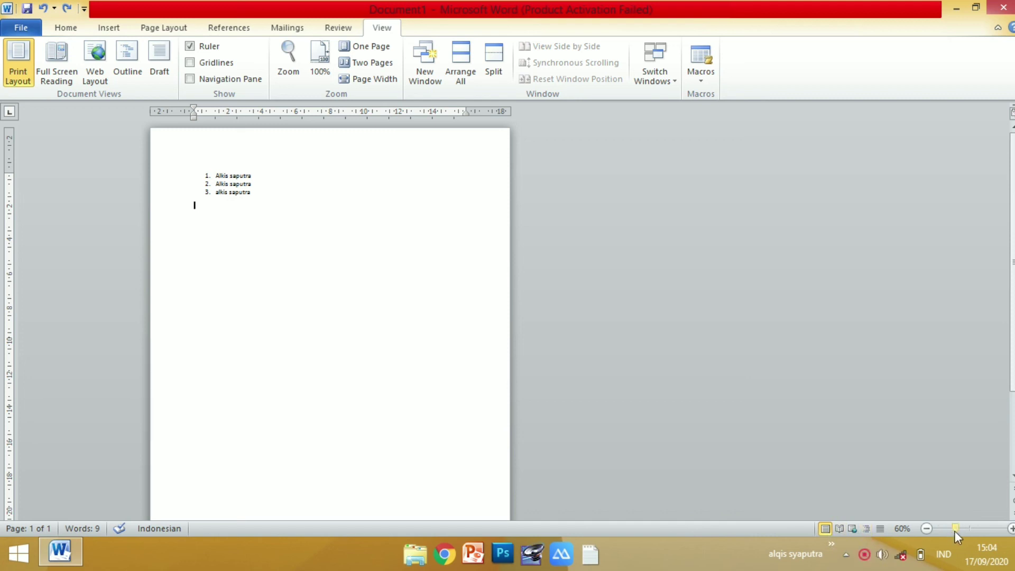
drag(954, 531, 952, 535)
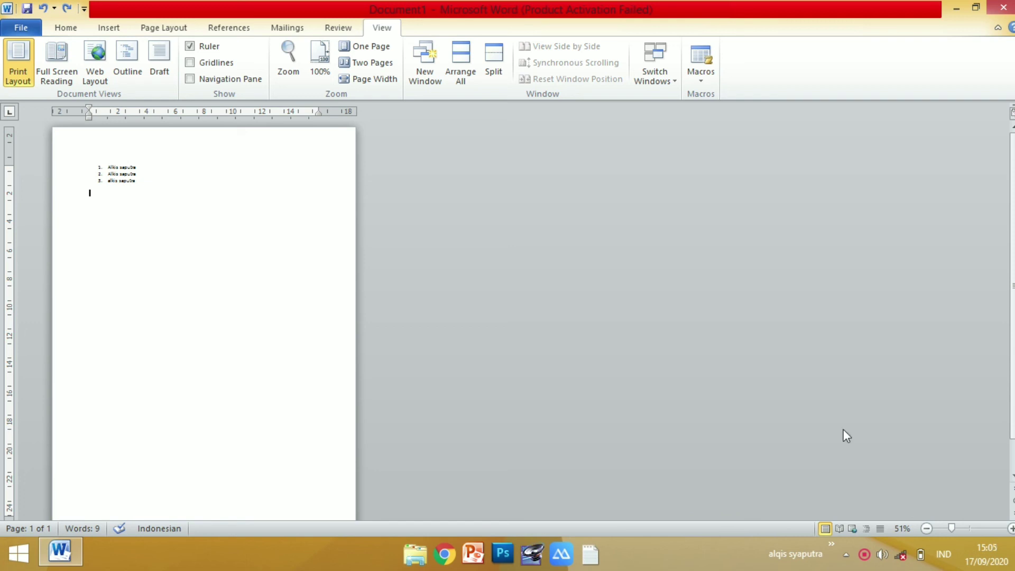
click(967, 526)
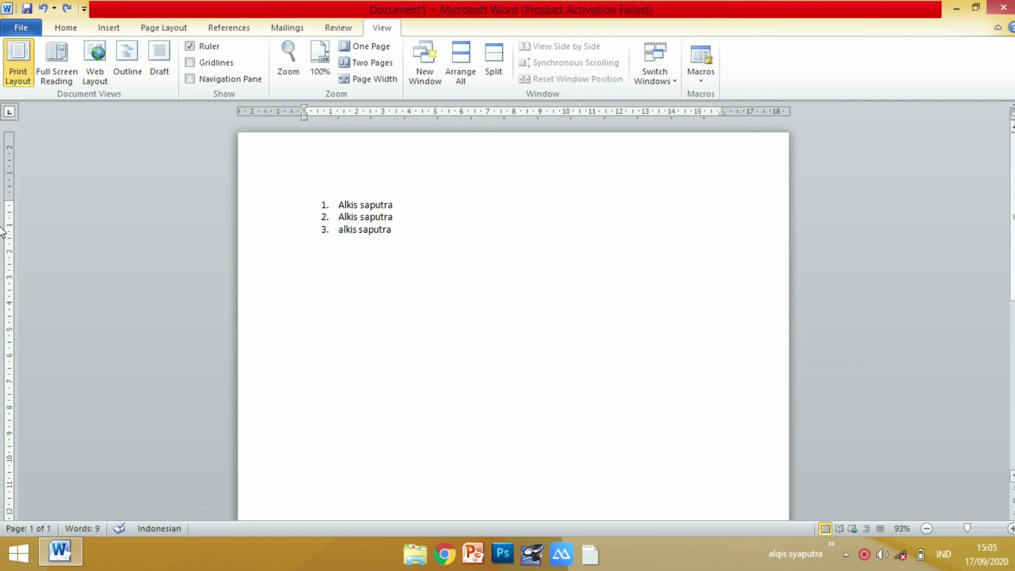
drag(1010, 222, 1010, 391)
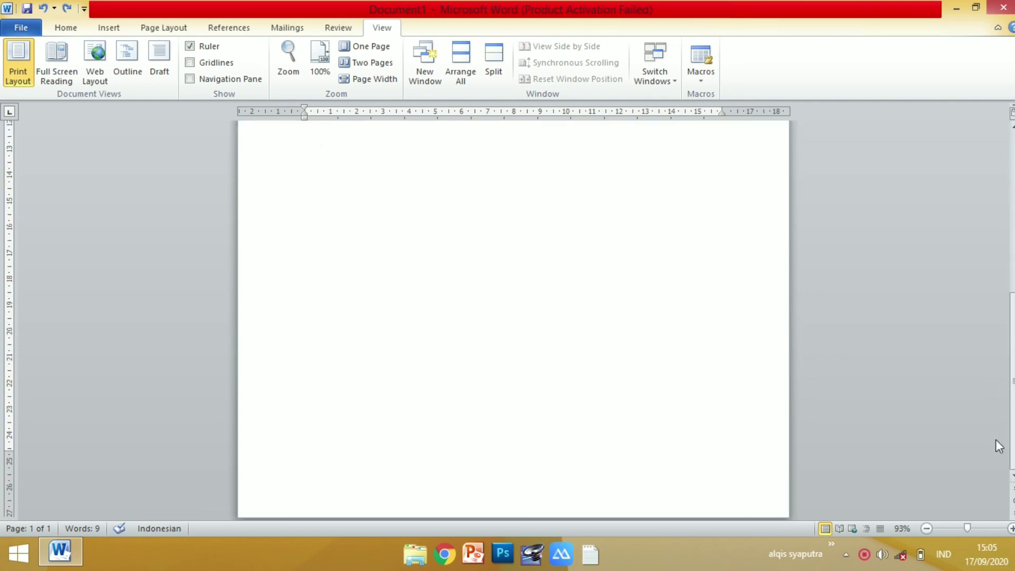
scroll(983, 438, up, 10)
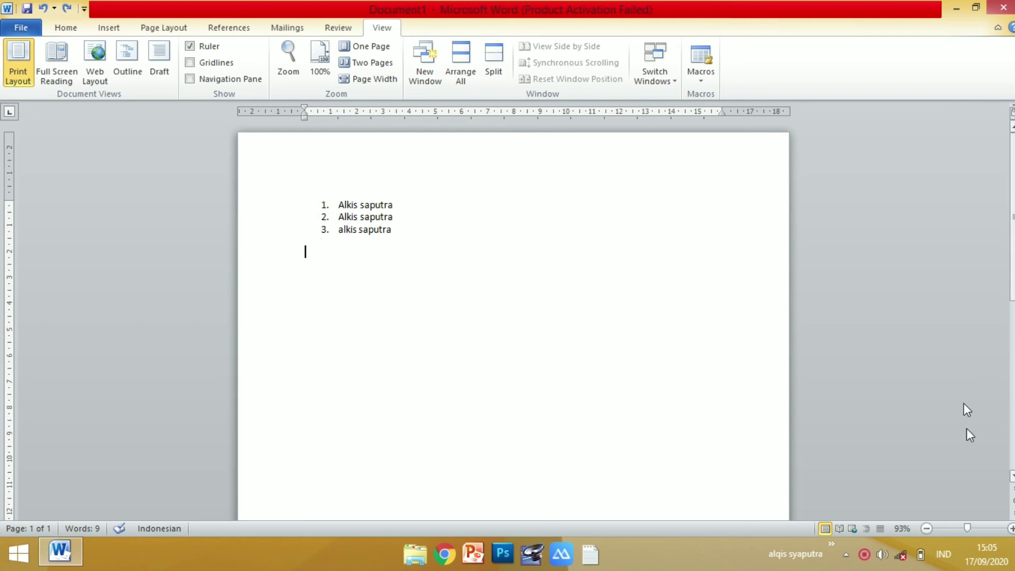
drag(967, 528, 992, 528)
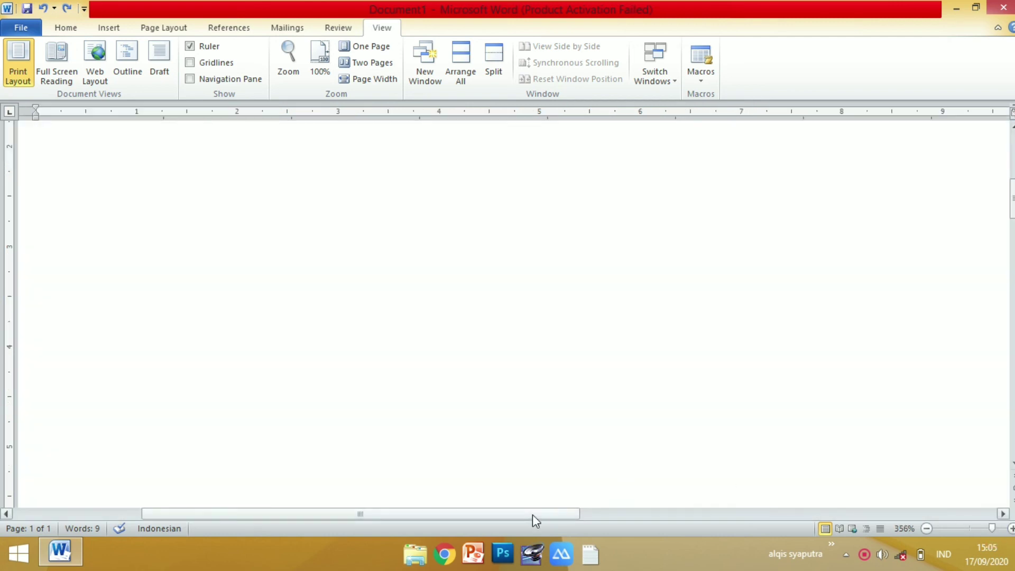
drag(531, 515, 484, 487)
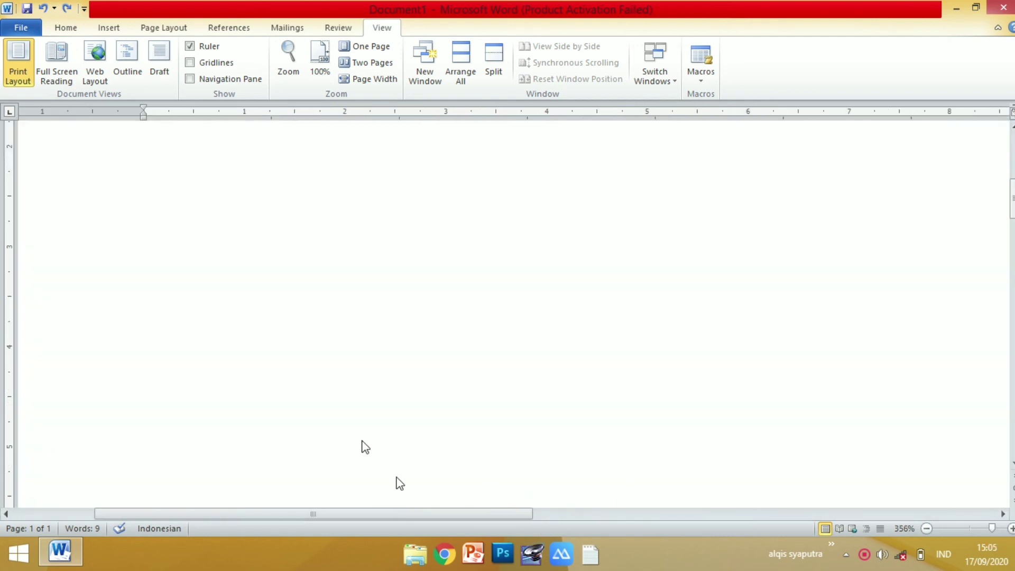
scroll(469, 465, right, 10)
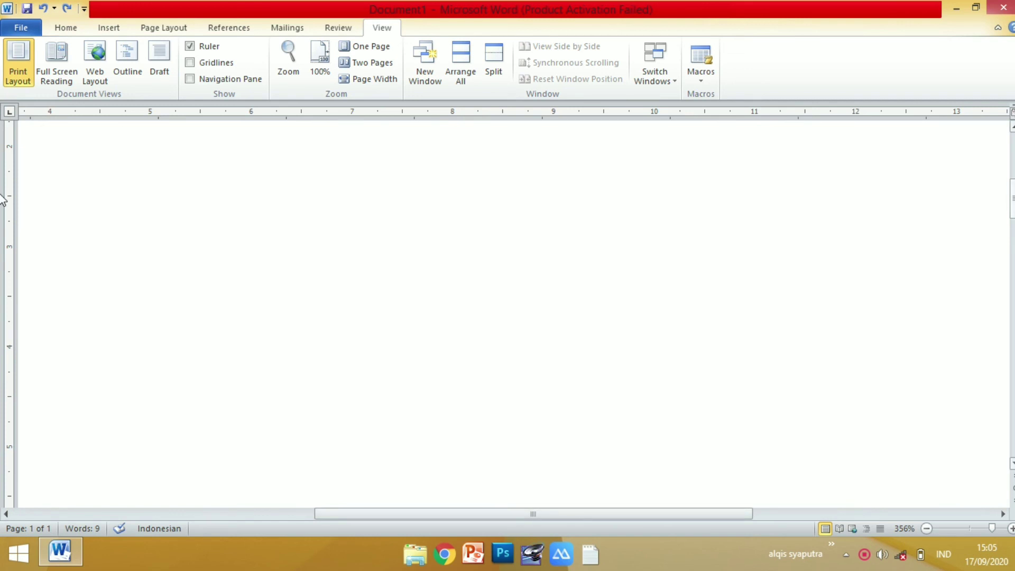
scroll(3, 199, down, 1)
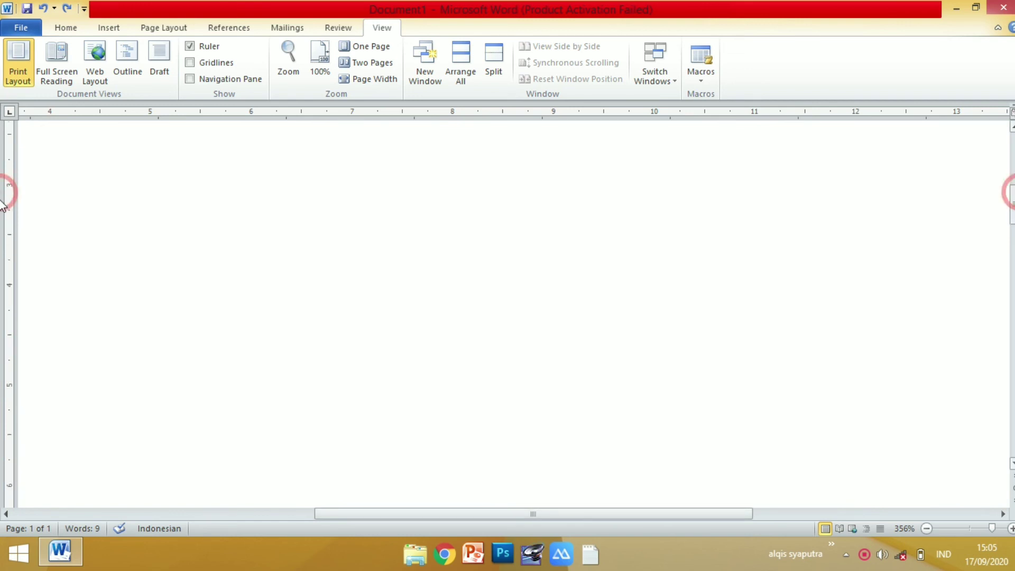
click(971, 529)
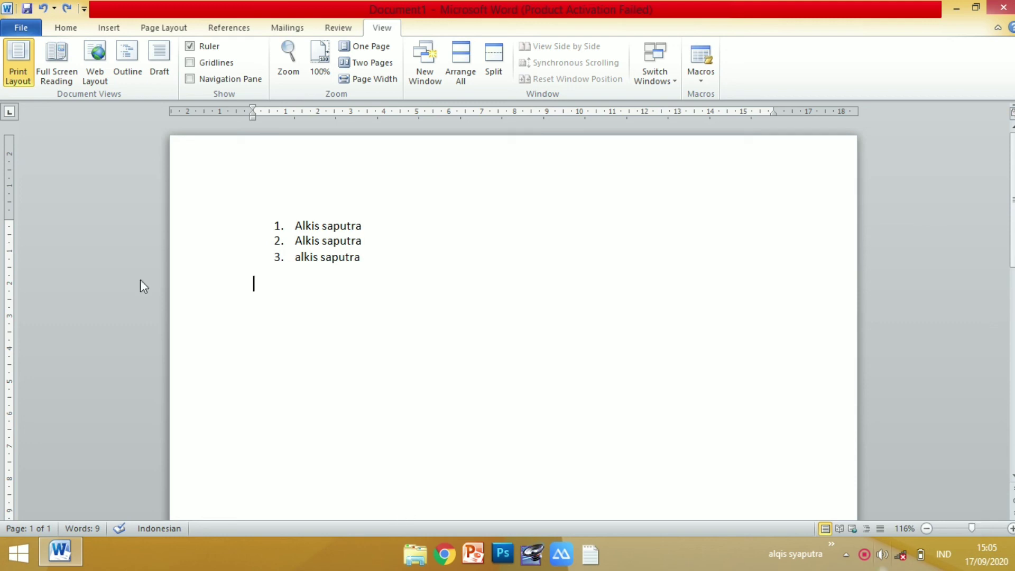
click(23, 29)
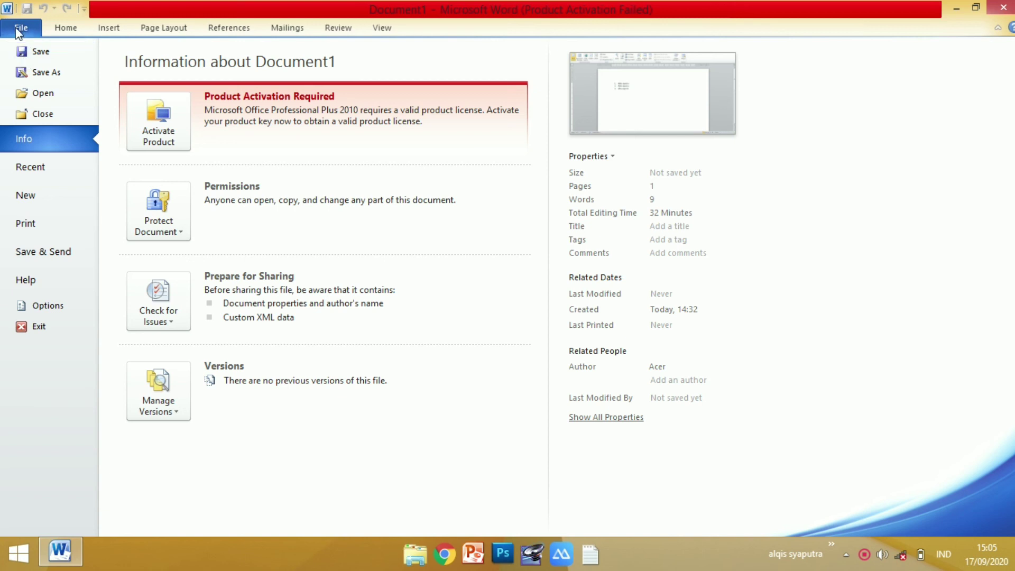
click(16, 31)
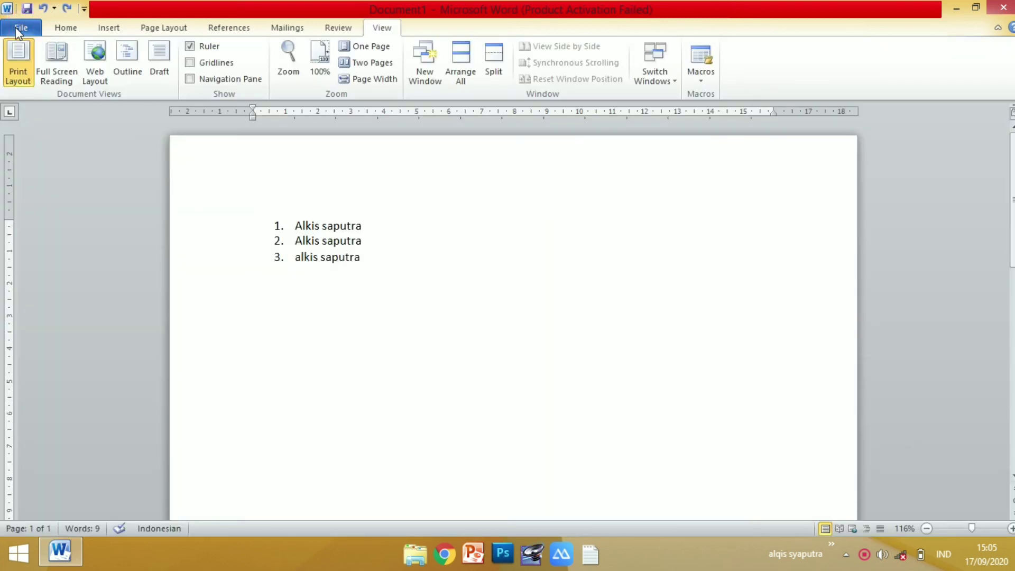